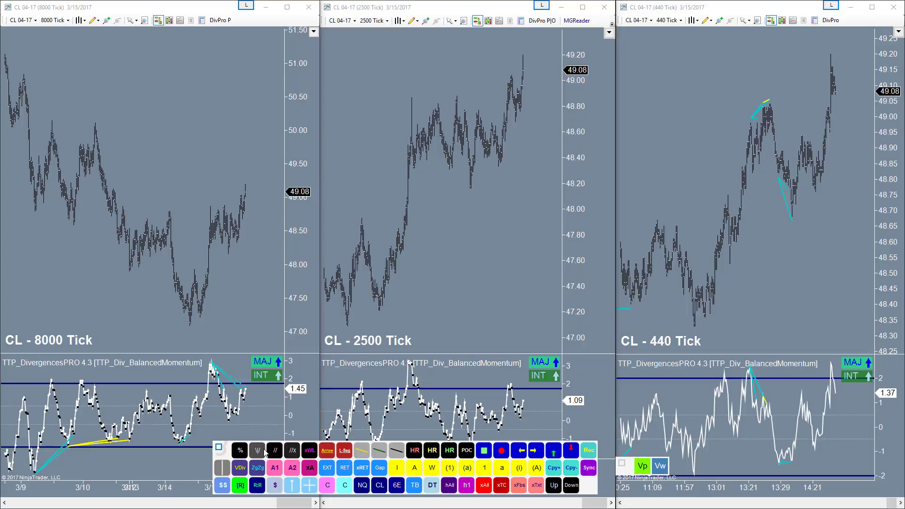
- Draw a descending parallel channel on the 8000 Tick chart and a rising one from the low near 47.10 on the 2500 Tick chart
{"action": "left_click", "coordinate": [293, 455]}
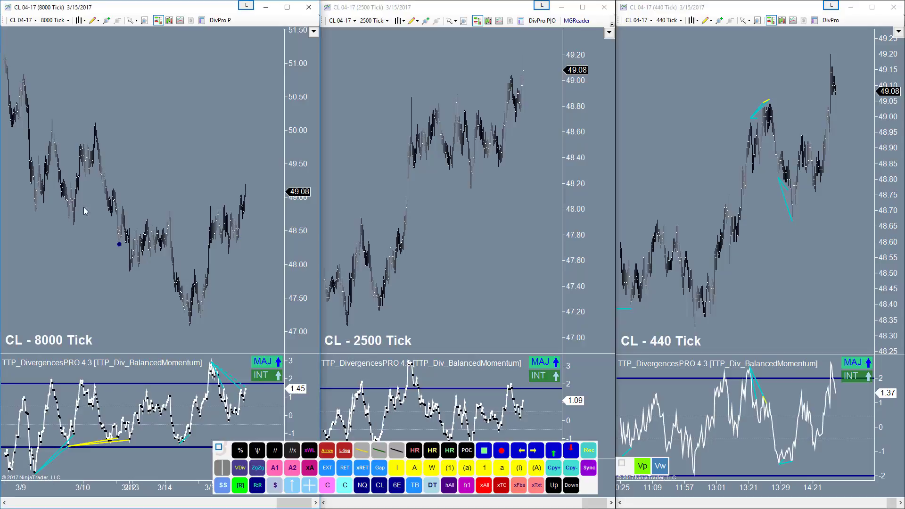
{"action": "left_click", "coordinate": [23, 71]}
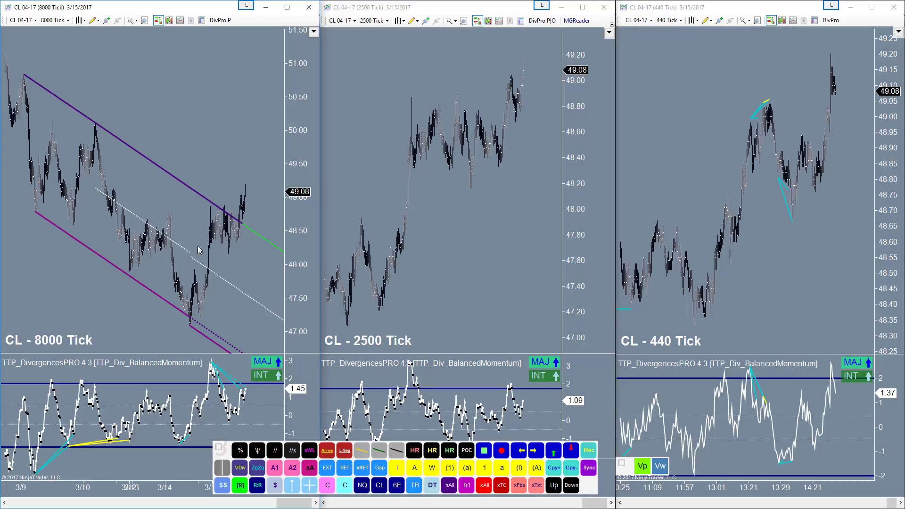
{"action": "left_click", "coordinate": [340, 394]}
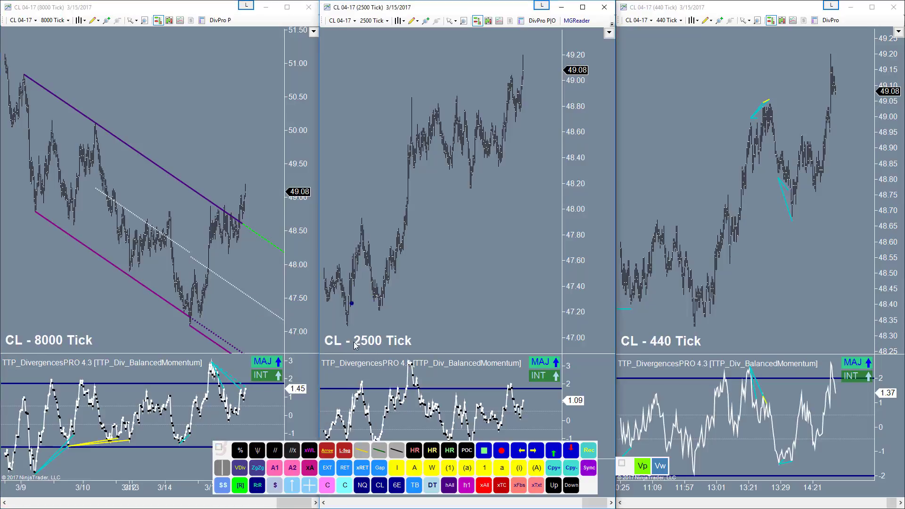
{"action": "left_click", "coordinate": [344, 348]}
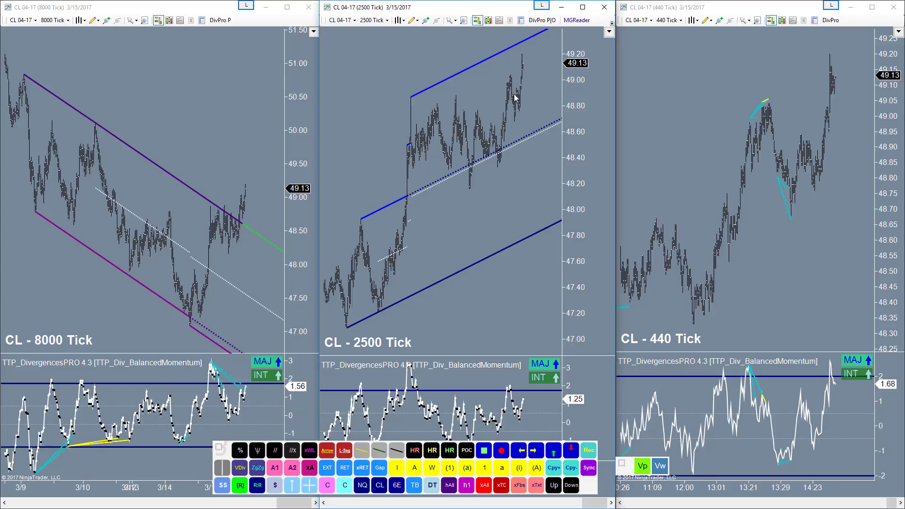
- Replace the rising channel on the 2500 Tick chart with one through the same two lows that includes extra outer parallels
{"action": "left_click", "coordinate": [390, 308]}
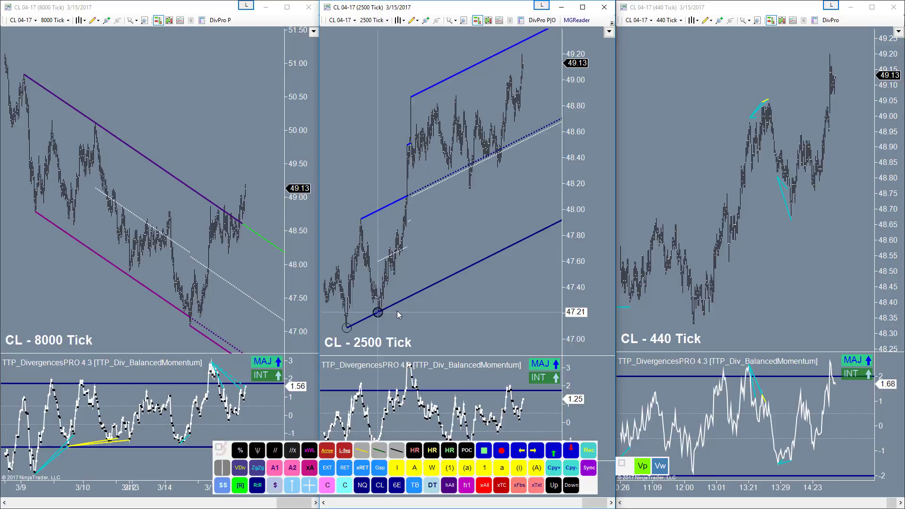
{"action": "key", "text": "Delete"}
{"action": "left_click", "coordinate": [261, 452]}
{"action": "left_click", "coordinate": [377, 318]}
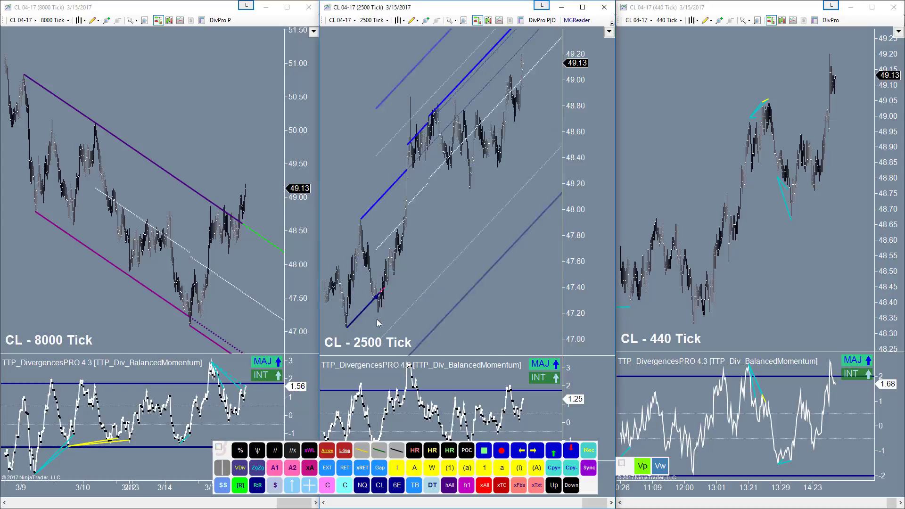
{"action": "left_click", "coordinate": [400, 97]}
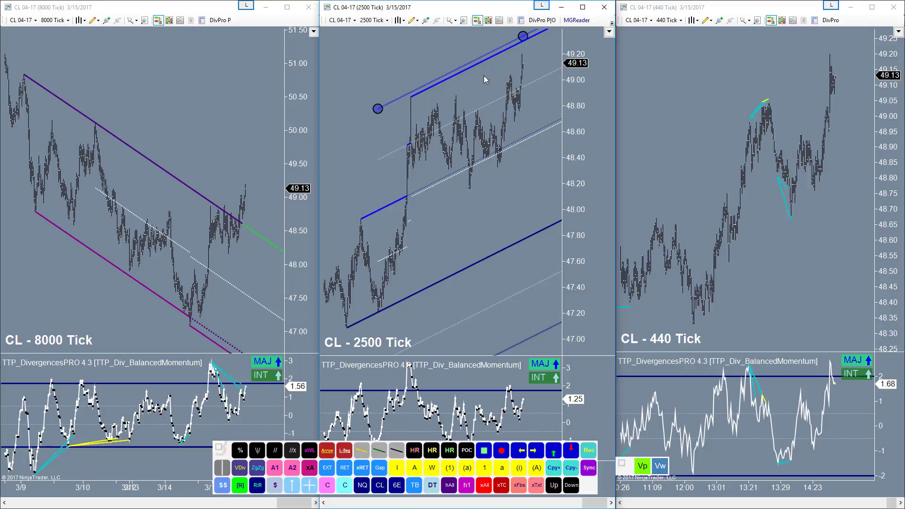
- Delete the extended channel on the 2500 Tick chart and redraw it from the same lows with an additional steep white channel set
{"action": "left_click", "coordinate": [482, 227]}
{"action": "left_click", "coordinate": [465, 268]}
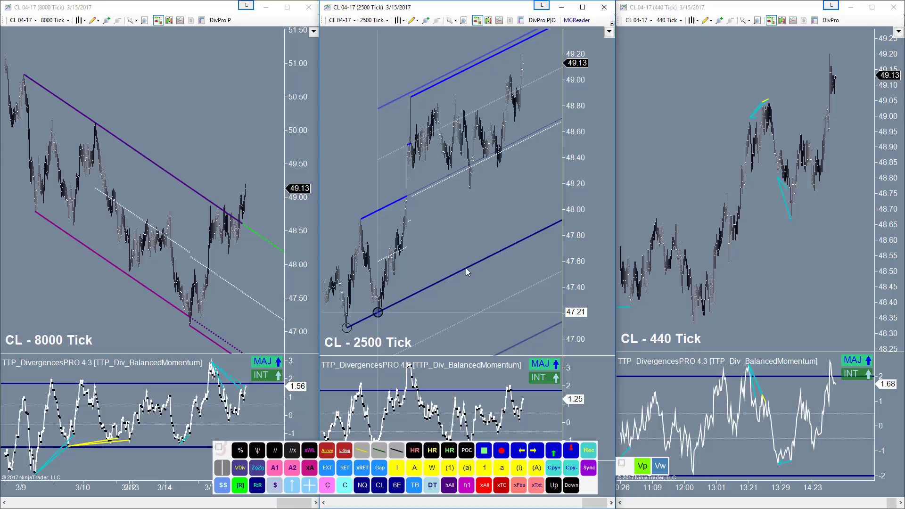
{"action": "key", "text": "Delete"}
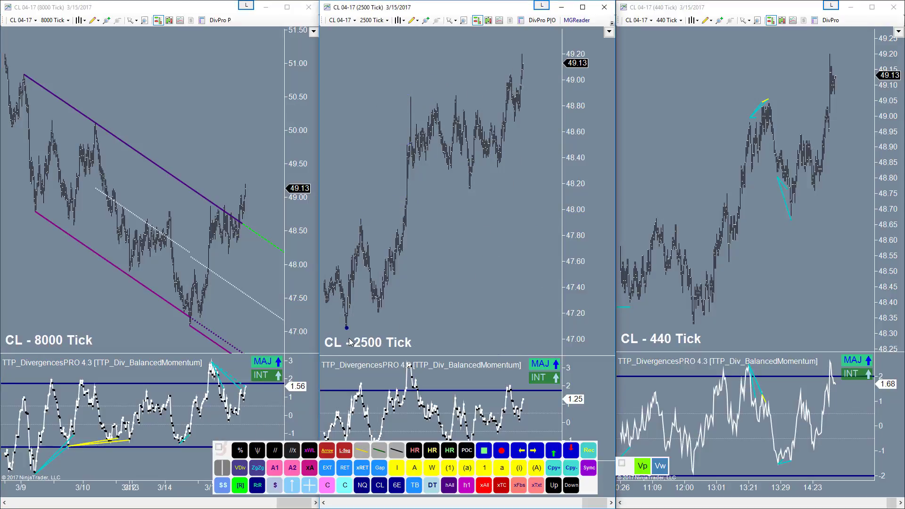
{"action": "left_click", "coordinate": [376, 327]}
{"action": "left_click", "coordinate": [413, 90]}
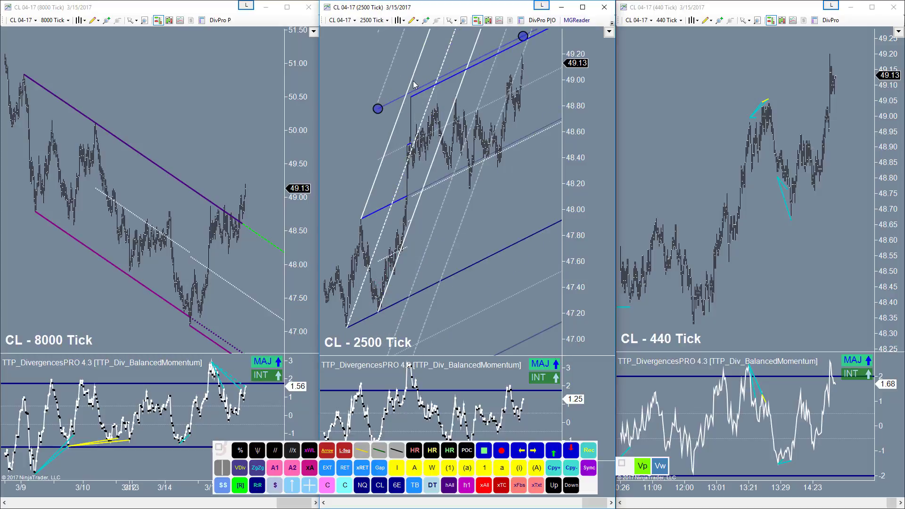
{"action": "left_click", "coordinate": [412, 78]}
{"action": "left_click", "coordinate": [497, 135]}
- Draw a rising channel set with price projections on the 440 Tick chart, anchored at the lows near 48.33 and 48.67
{"action": "left_click", "coordinate": [240, 450]}
{"action": "left_click", "coordinate": [671, 340]}
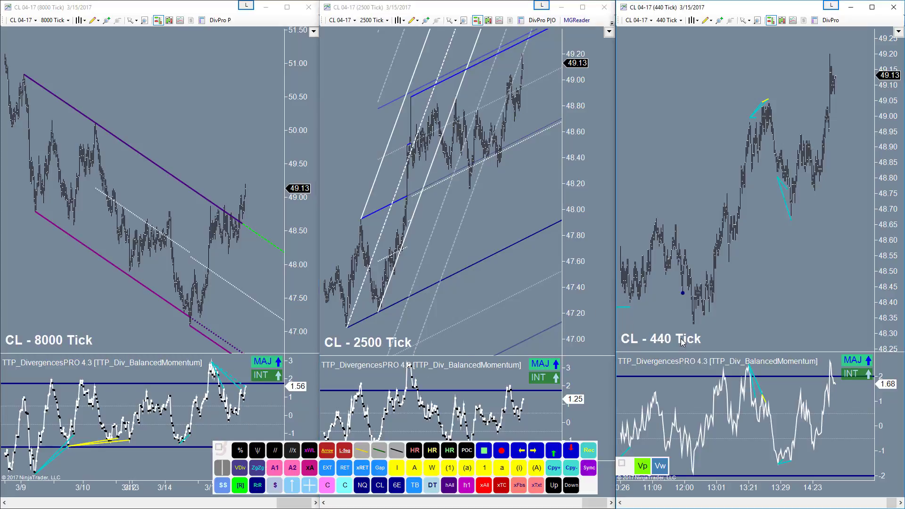
{"action": "left_click", "coordinate": [691, 339]}
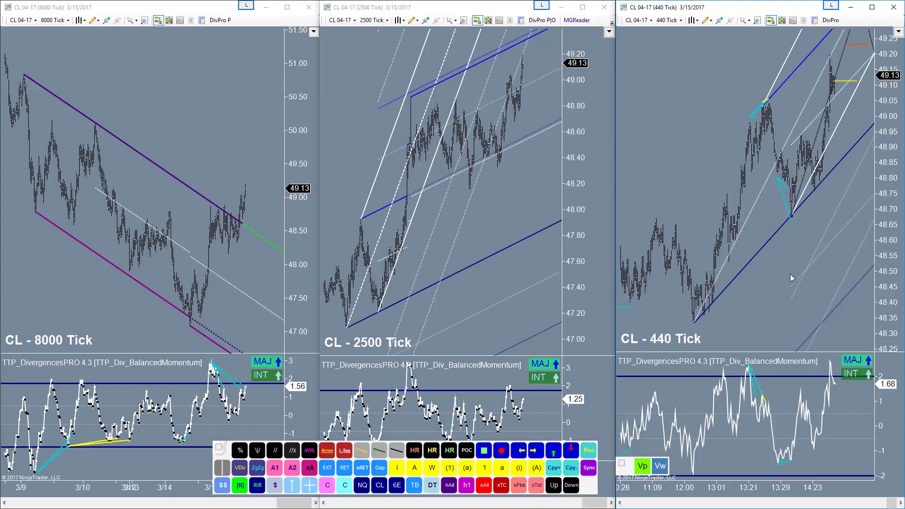
{"action": "left_click", "coordinate": [790, 273]}
{"action": "left_click_drag", "start_coordinate": [890, 66], "coordinate": [896, 120]}
{"action": "left_click_drag", "start_coordinate": [835, 208], "coordinate": [756, 264]}
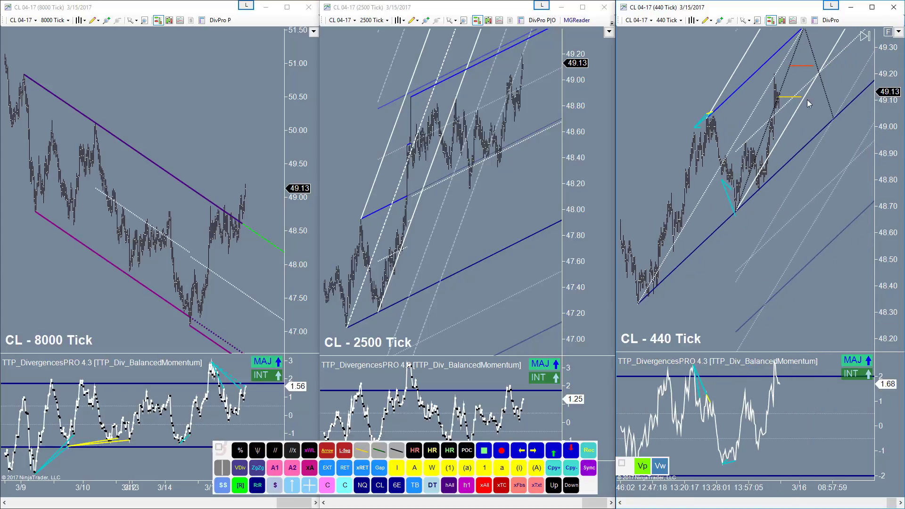
{"action": "left_click_drag", "start_coordinate": [897, 78], "coordinate": [897, 113]}
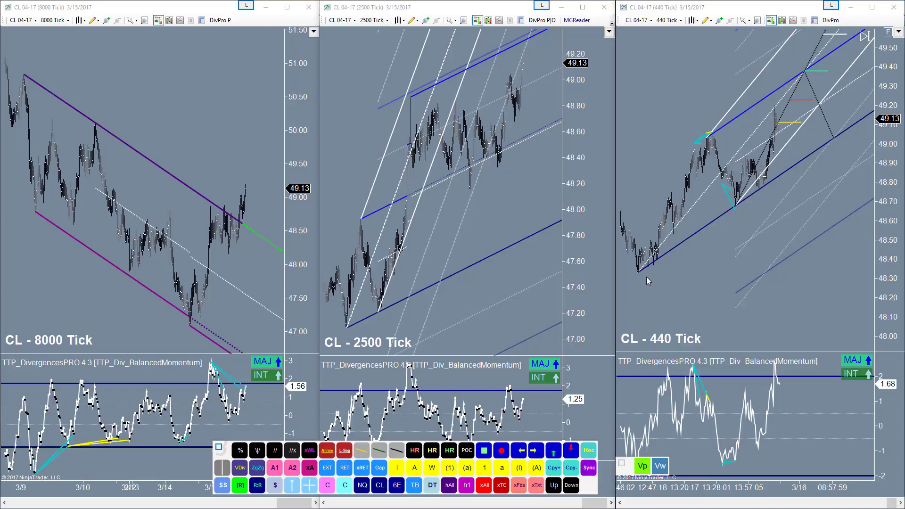
{"action": "left_click", "coordinate": [758, 159]}
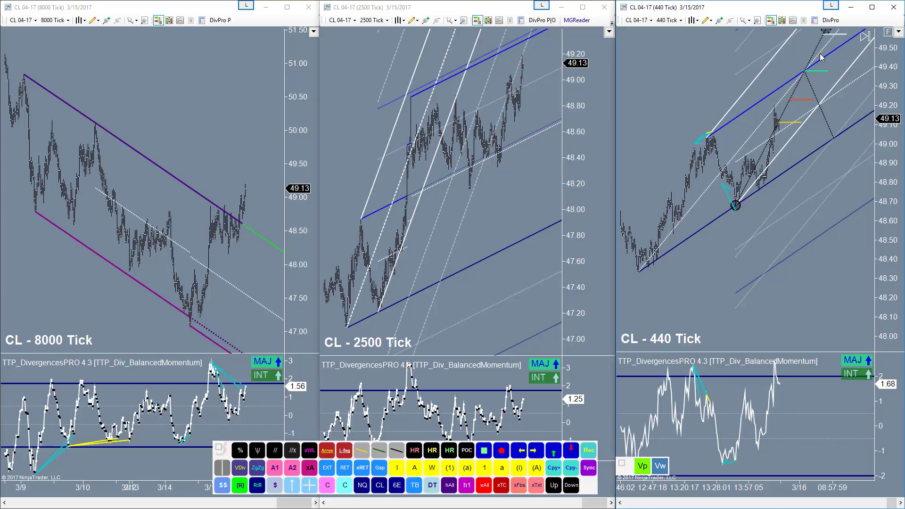
{"action": "left_click", "coordinate": [729, 123]}
- Replace the multi-line channel set on the 2500 Tick chart with a plain rising channel through its two major lows
{"action": "left_click", "coordinate": [458, 274]}
{"action": "key", "text": "Delete"}
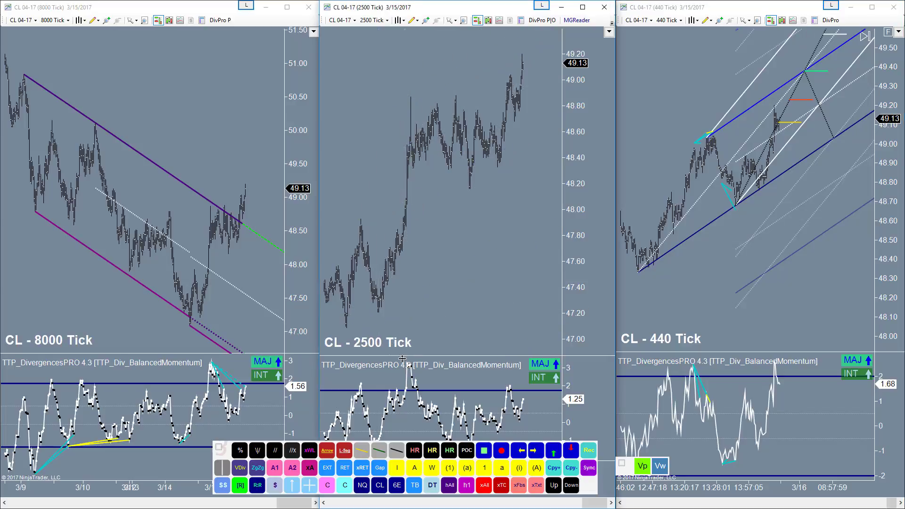
{"action": "left_click", "coordinate": [348, 349]}
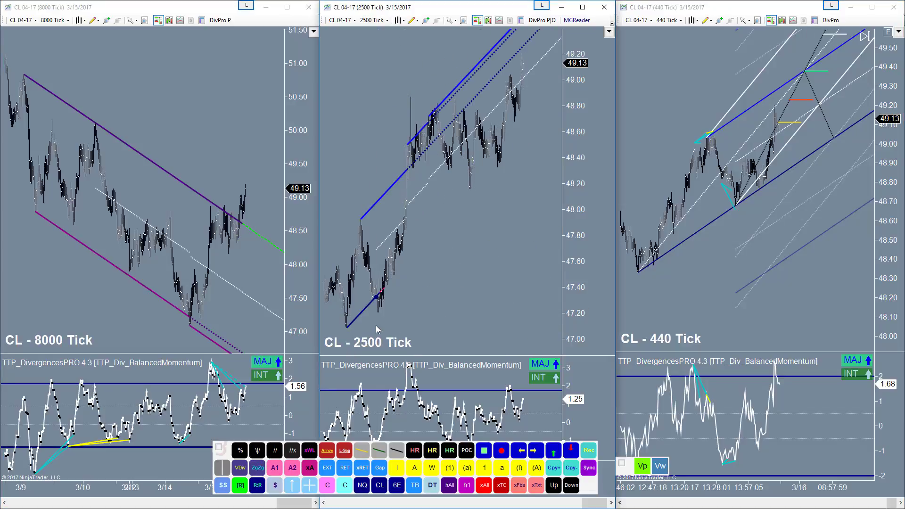
{"action": "left_click", "coordinate": [375, 325]}
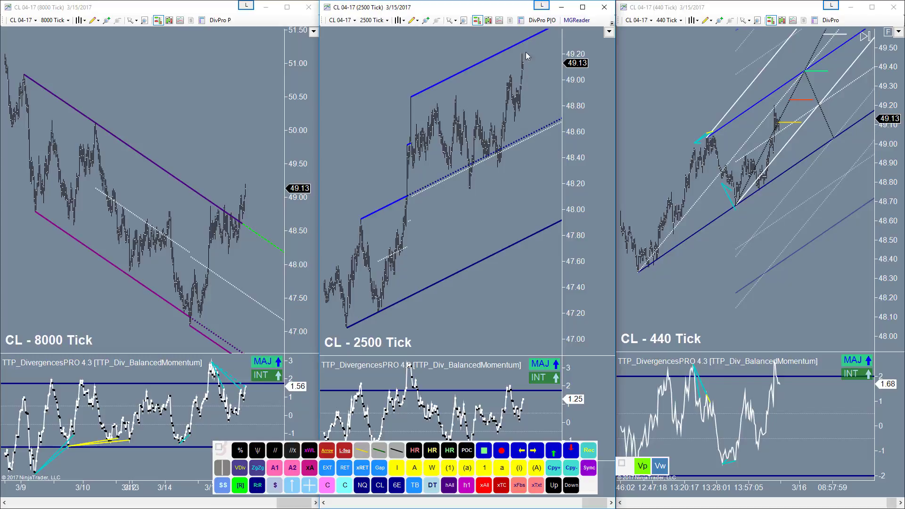
{"action": "left_click", "coordinate": [420, 96]}
- Add a price alert to the upper boundary of the rising channel on the 2500 Tick chart
{"action": "left_click", "coordinate": [385, 263]}
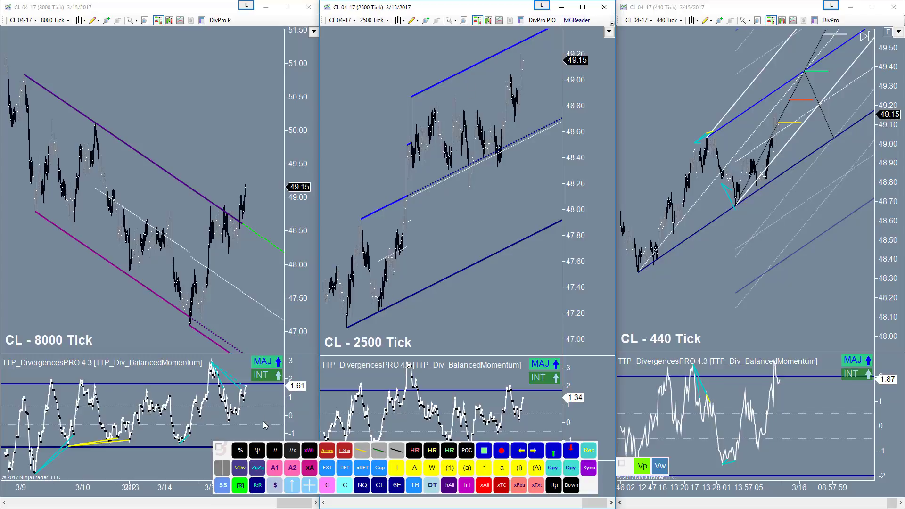
{"action": "left_click", "coordinate": [476, 63]}
{"action": "left_click", "coordinate": [476, 87]}
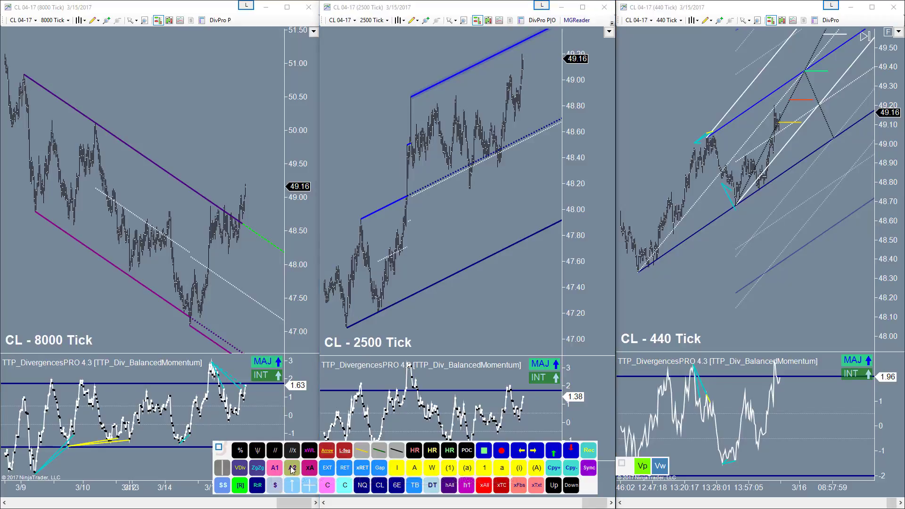
- Review the A1 alert tool's properties, including screenshot settings, save folder, alert type, tick threshold and recurrence options
{"action": "left_click", "coordinate": [273, 469]}
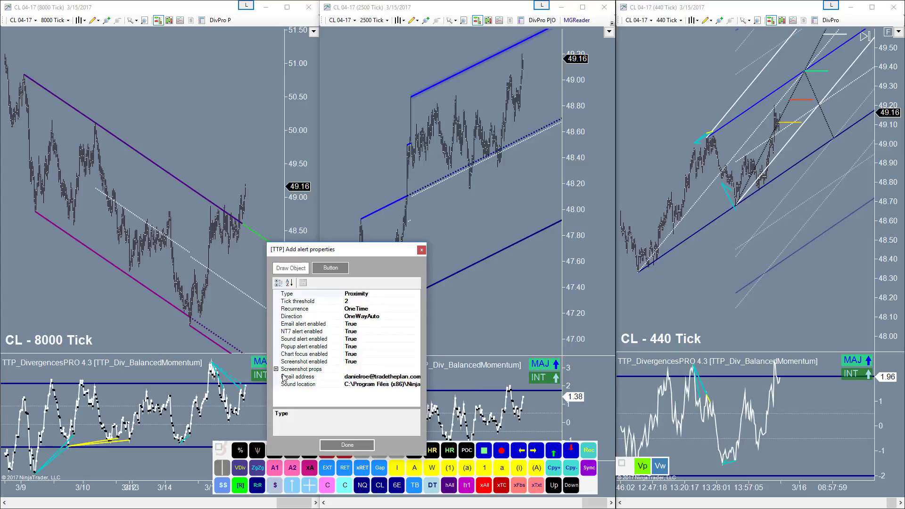
{"action": "left_click", "coordinate": [277, 369]}
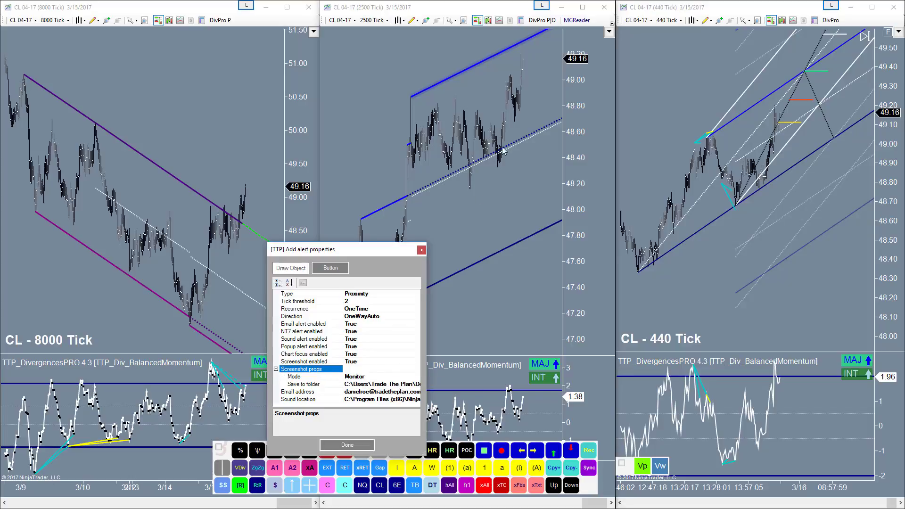
{"action": "left_click", "coordinate": [349, 385]}
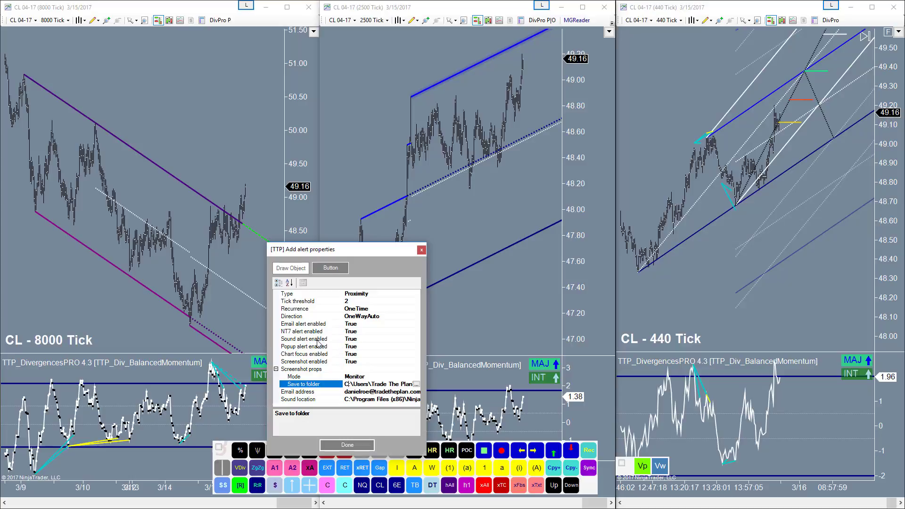
{"action": "left_click", "coordinate": [412, 293]}
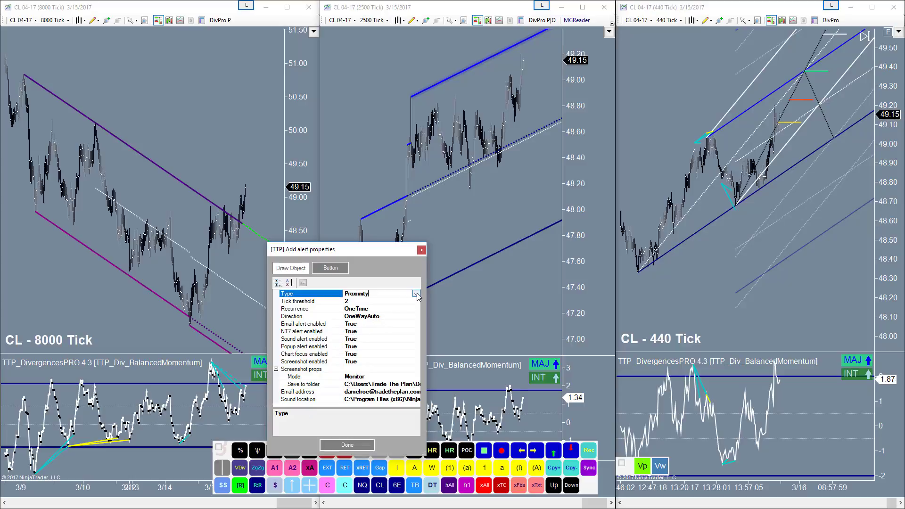
{"action": "left_click", "coordinate": [352, 302]}
{"action": "left_click", "coordinate": [376, 293]}
{"action": "left_click", "coordinate": [376, 293]}
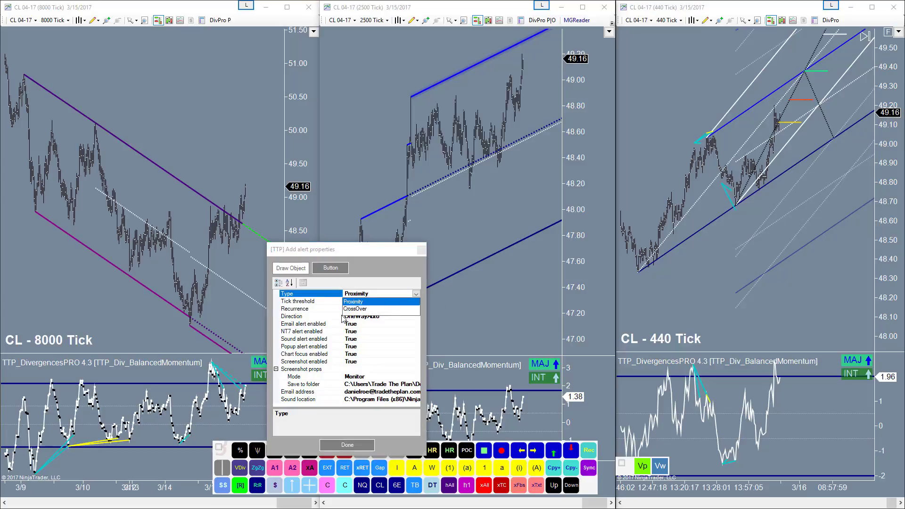
{"action": "left_click", "coordinate": [382, 284]}
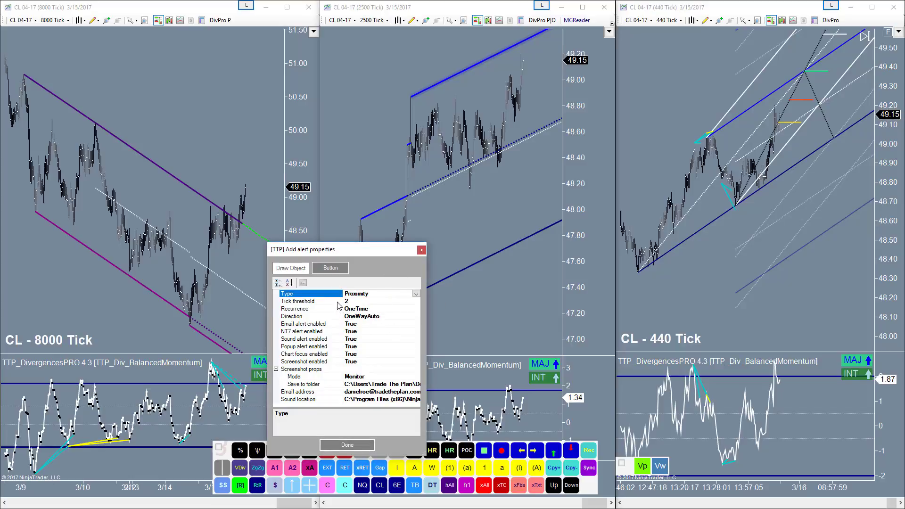
{"action": "left_click", "coordinate": [359, 301]}
{"action": "left_click", "coordinate": [381, 307]}
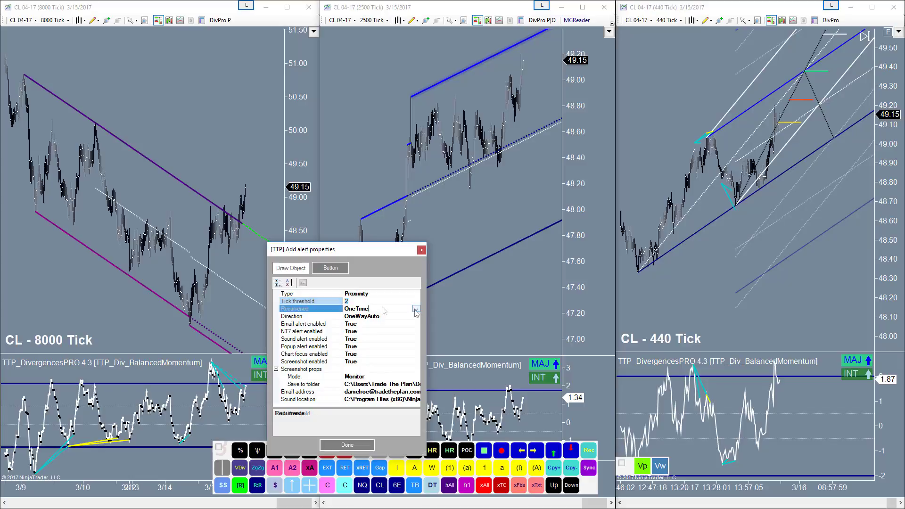
{"action": "left_click", "coordinate": [416, 309]}
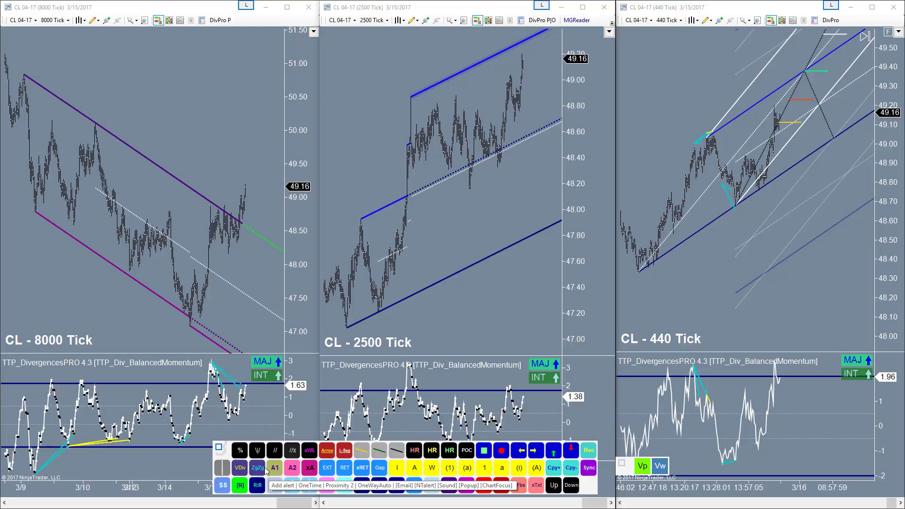
- Add alerts to the lower boundary and the white midline of the rising channel on the 2500 Tick chart
{"action": "left_click", "coordinate": [408, 318]}
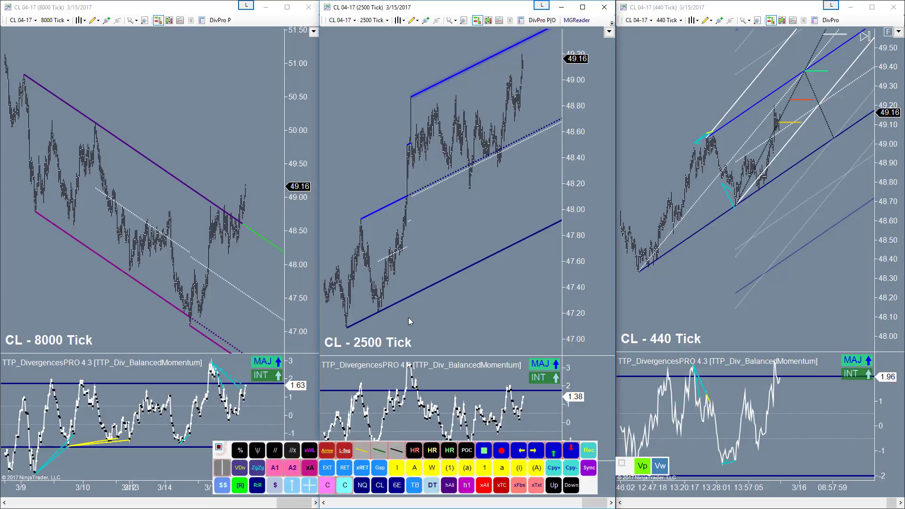
{"action": "left_click", "coordinate": [471, 166]}
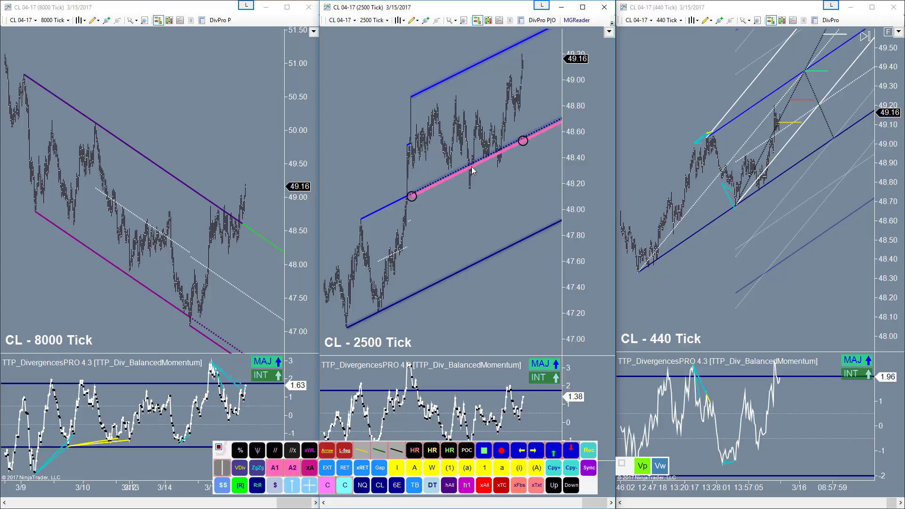
{"action": "left_click", "coordinate": [420, 342]}
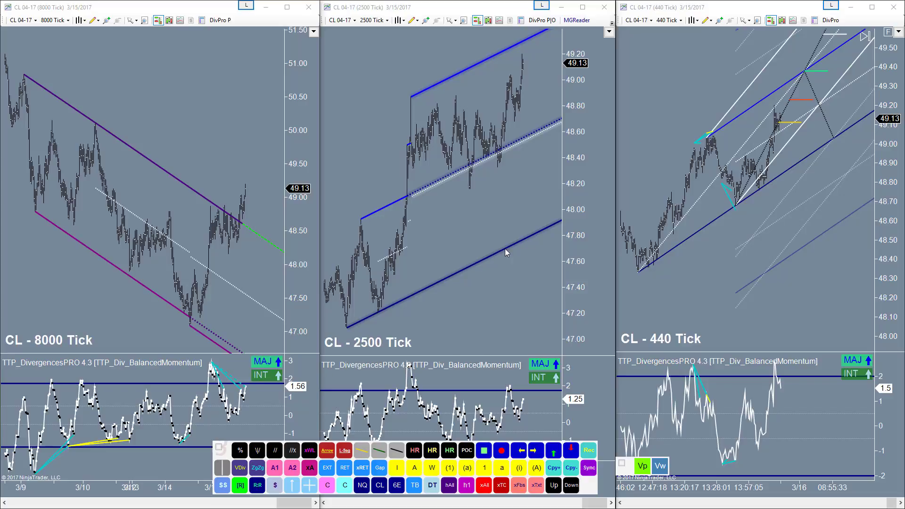
- Remove the alerts from the lower, middle and upper lines of the rising channel on the 2500 Tick chart
{"action": "left_click", "coordinate": [219, 446]}
{"action": "left_click", "coordinate": [311, 474]}
{"action": "left_click", "coordinate": [471, 265]}
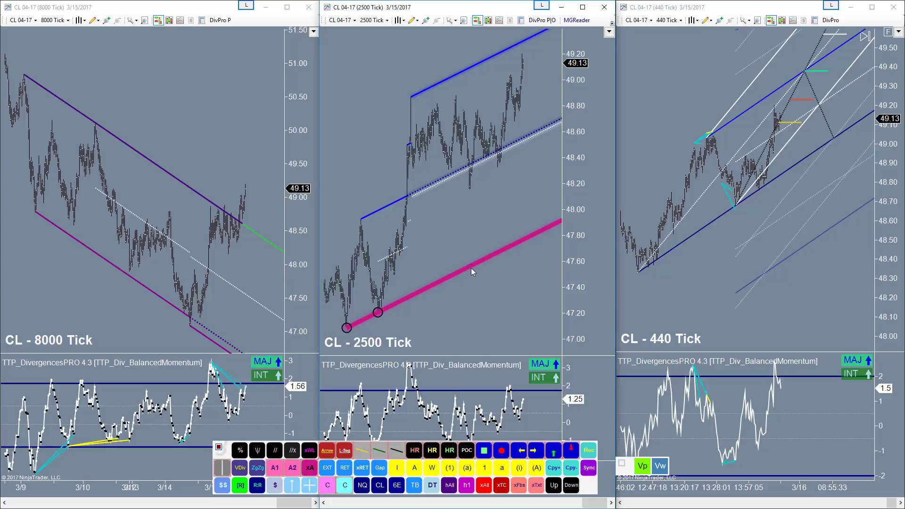
{"action": "left_click", "coordinate": [491, 156]}
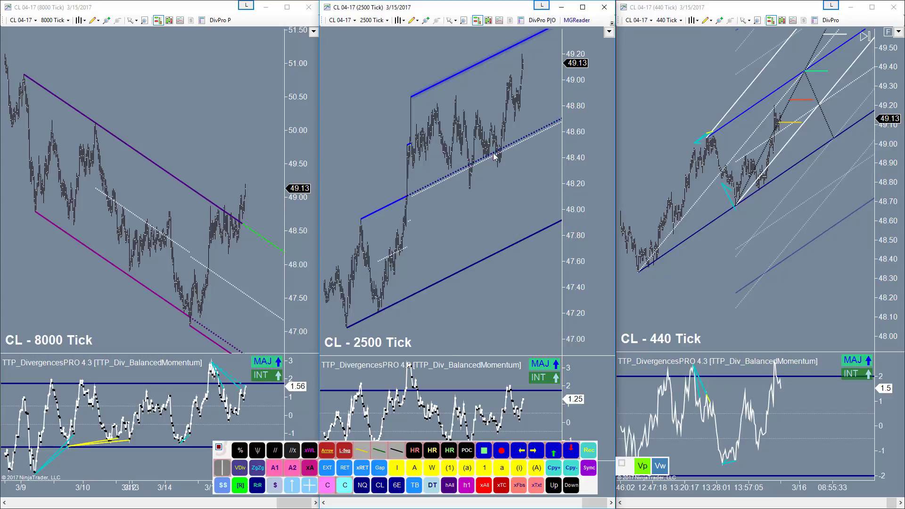
{"action": "left_click", "coordinate": [489, 58]}
- Move the drawing toolbar clear of the 2500 Tick chart's lower pane and review the wave-label presets of the (1) wave tool
{"action": "left_click_drag", "start_coordinate": [218, 446], "coordinate": [124, 422]}
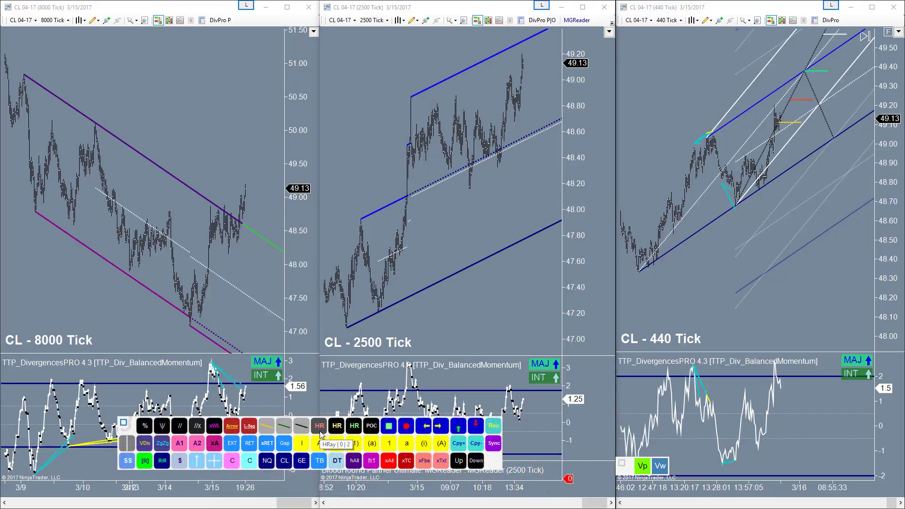
{"action": "right_click", "coordinate": [354, 444]}
{"action": "left_click", "coordinate": [492, 276]}
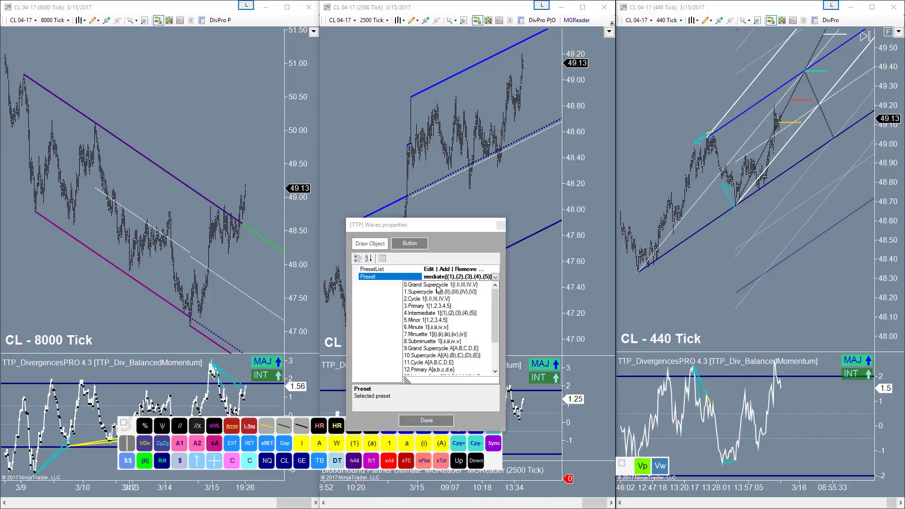
{"action": "left_click_drag", "start_coordinate": [492, 303], "coordinate": [495, 332]}
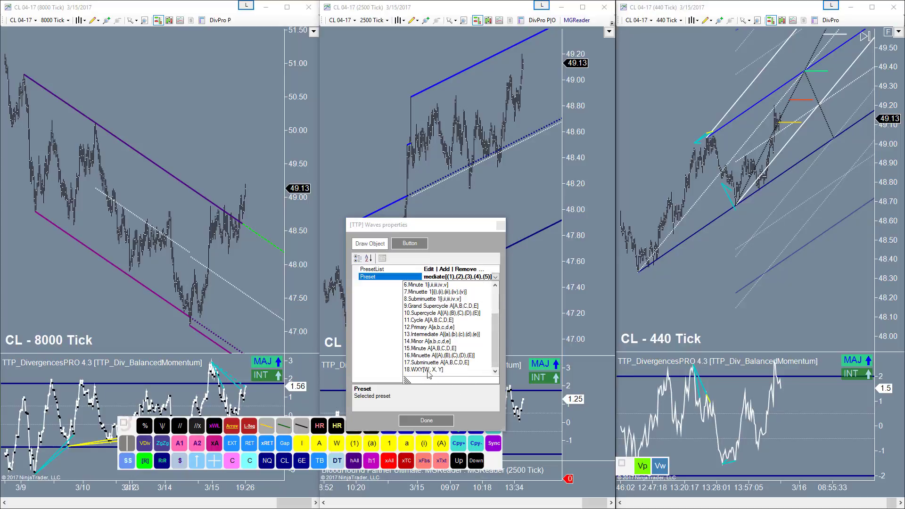
{"action": "left_click", "coordinate": [426, 421]}
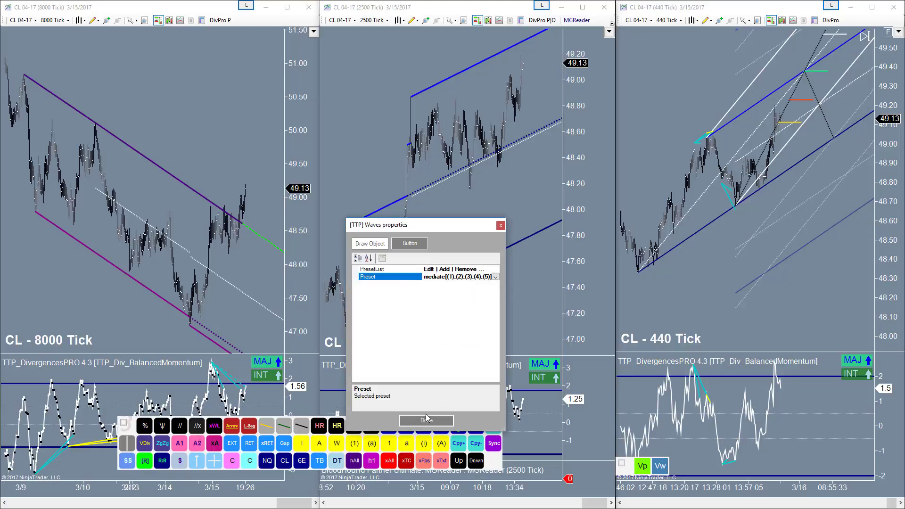
- Stamp Intermediate wave labels (1) to (5) on the 2500 Tick chart's rising swings, with (5) just above the channel's upper boundary
{"action": "left_click", "coordinate": [356, 447]}
{"action": "left_click", "coordinate": [361, 220]}
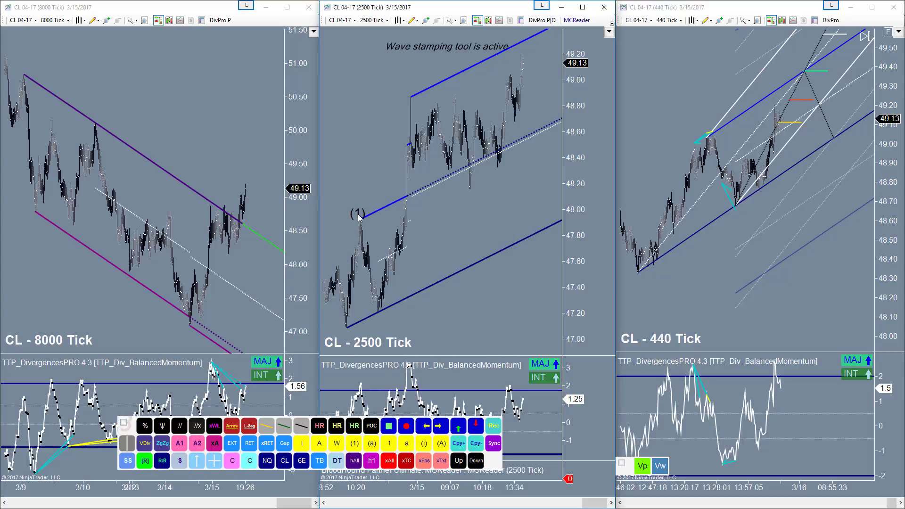
{"action": "left_click", "coordinate": [378, 312]}
{"action": "left_click", "coordinate": [396, 257]}
{"action": "left_click", "coordinate": [408, 96]}
{"action": "left_click", "coordinate": [469, 189]}
{"action": "left_click", "coordinate": [535, 34]}
{"action": "left_click_drag", "start_coordinate": [586, 88], "coordinate": [585, 75]}
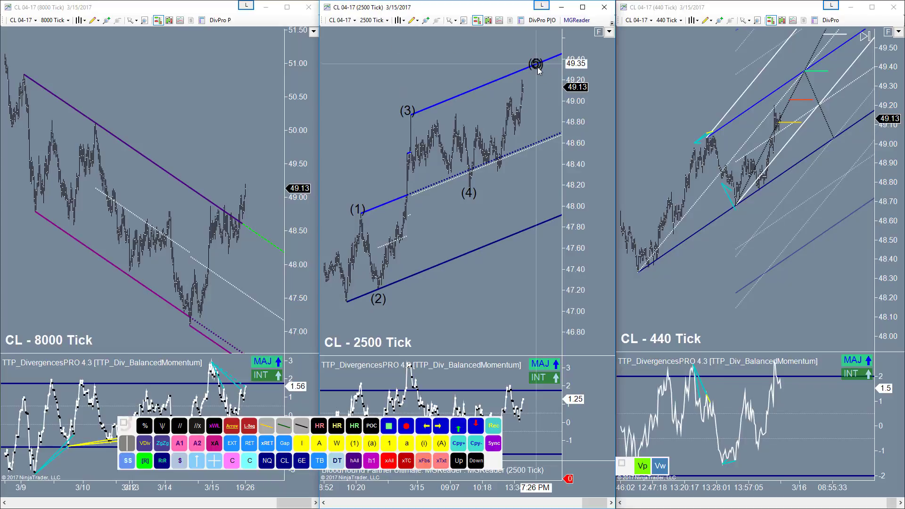
{"action": "left_click_drag", "start_coordinate": [535, 64], "coordinate": [544, 46]}
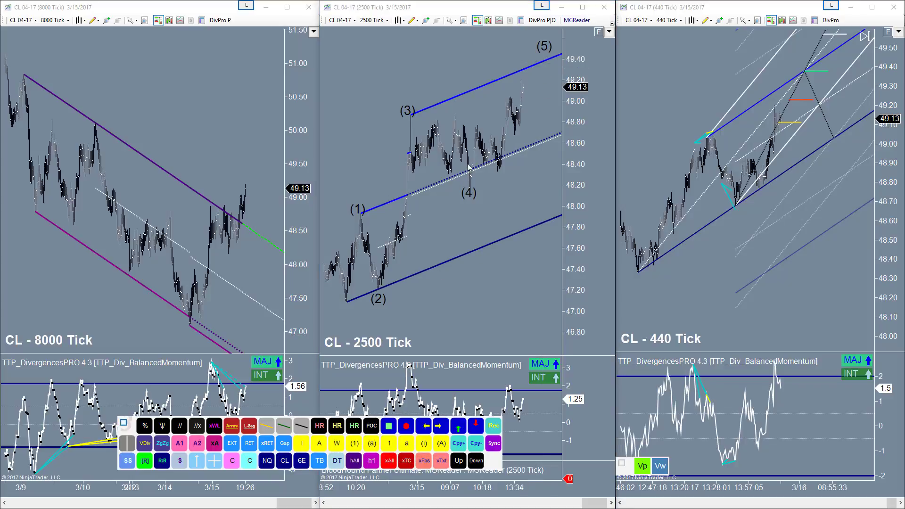
- Stamp Minor wave labels 1 to 5 from the swing after wave (4) up to the area around label (5)
{"action": "left_click", "coordinate": [391, 444]}
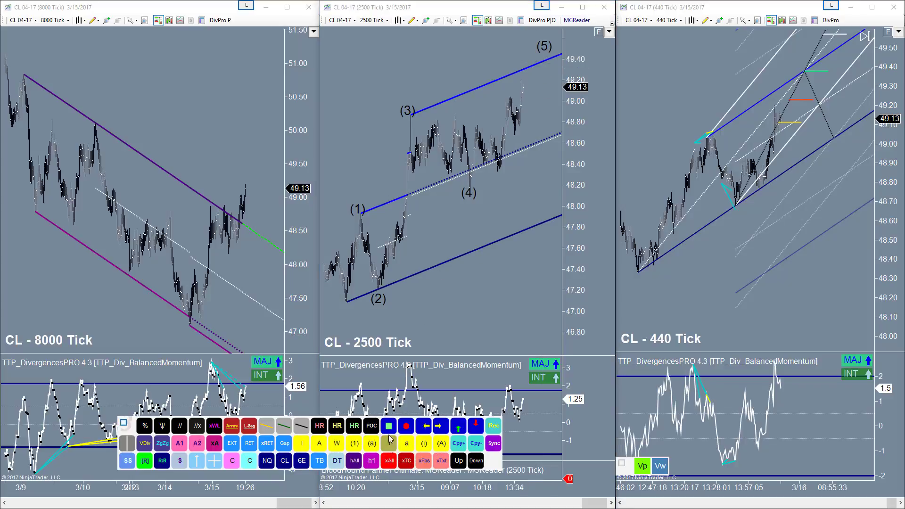
{"action": "left_click", "coordinate": [495, 182]}
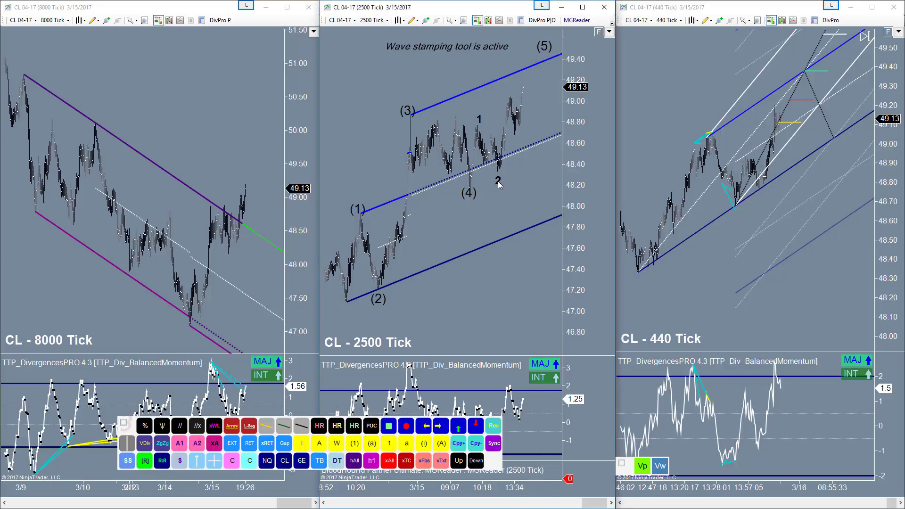
{"action": "left_click", "coordinate": [529, 52]}
{"action": "left_click", "coordinate": [548, 42]}
- Stamp Minuette wave labels (i) to (v) along the latest advance that follows wave 2
{"action": "left_click", "coordinate": [423, 443]}
{"action": "left_click", "coordinate": [509, 124]}
{"action": "left_click", "coordinate": [514, 127]}
{"action": "left_click", "coordinate": [526, 59]}
{"action": "left_click", "coordinate": [531, 77]}
{"action": "left_click", "coordinate": [538, 46]}
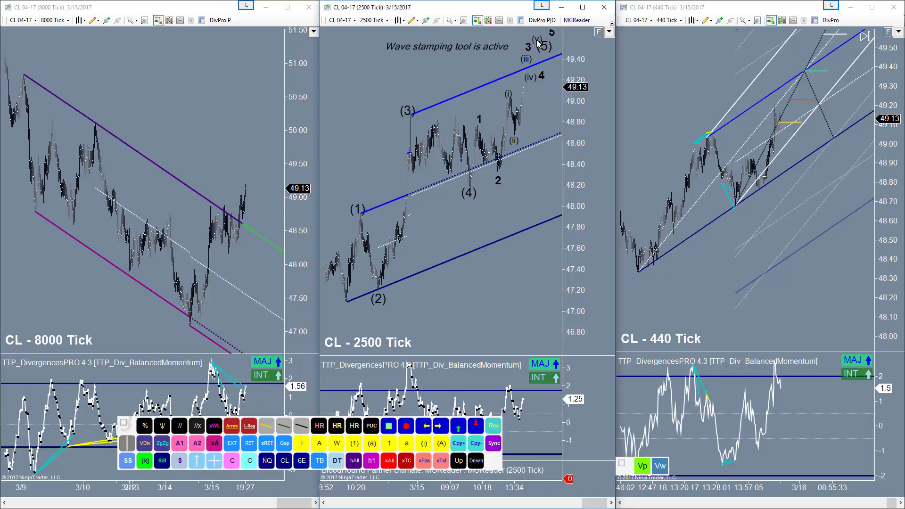
- Reposition labels 3, 4, 5 and (5) so the projected waves stack in order, with (5) at about 50.10
{"action": "left_click_drag", "start_coordinate": [528, 84], "coordinate": [537, 69]}
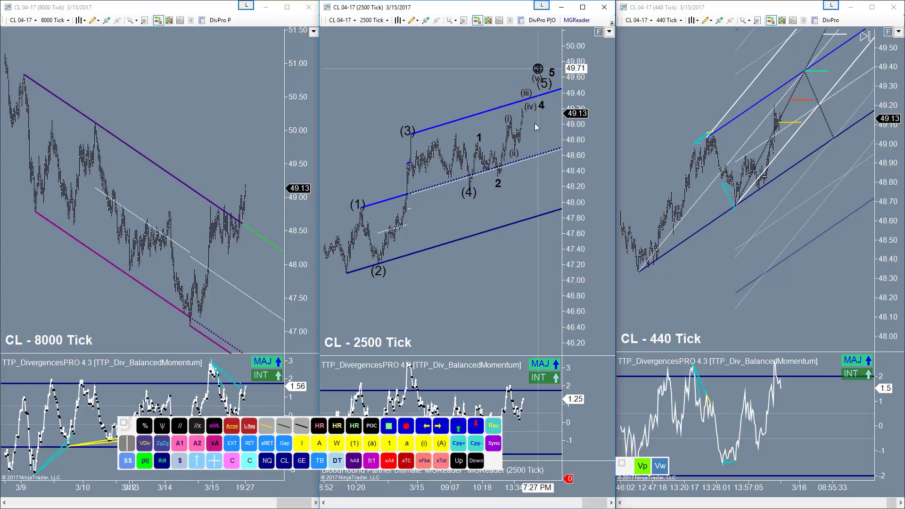
{"action": "left_click", "coordinate": [531, 106]}
{"action": "left_click_drag", "start_coordinate": [540, 108], "coordinate": [548, 131]}
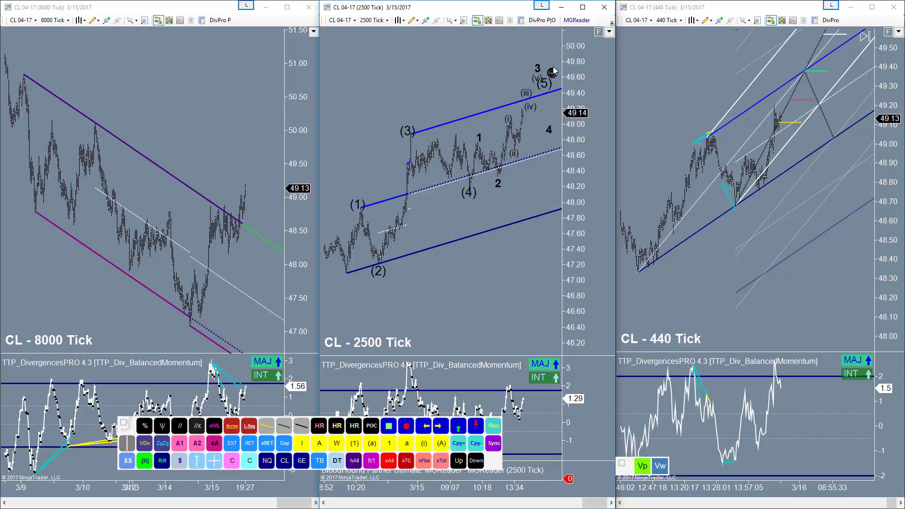
{"action": "left_click_drag", "start_coordinate": [552, 72], "coordinate": [553, 50]}
{"action": "left_click_drag", "start_coordinate": [548, 130], "coordinate": [548, 47]}
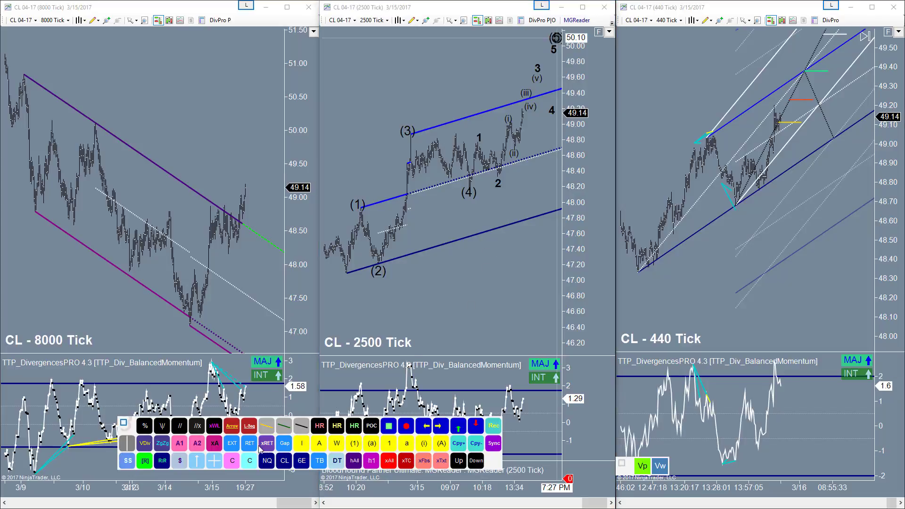
- Review the Fib extension tool's properties and its available modes, leaving the mode on Extensions
{"action": "right_click", "coordinate": [234, 447]}
{"action": "left_click", "coordinate": [360, 269]}
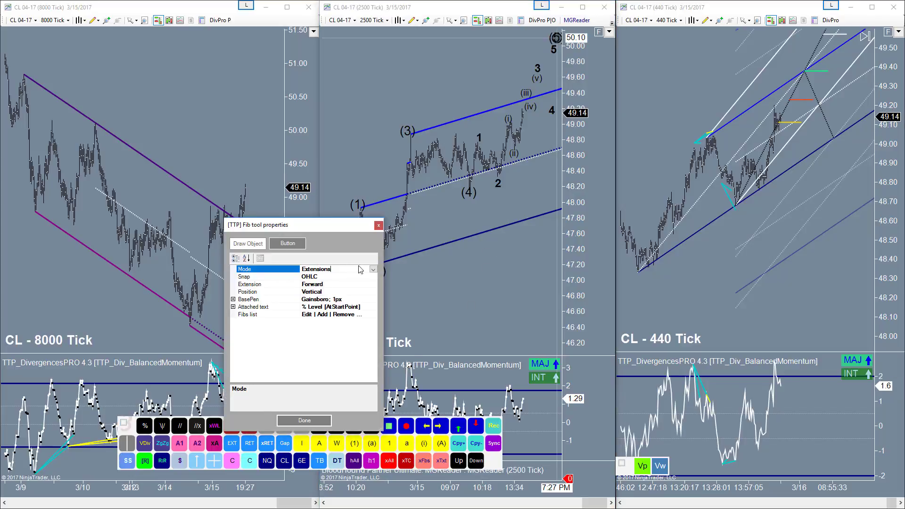
{"action": "left_click", "coordinate": [373, 269]}
{"action": "left_click", "coordinate": [329, 347]}
{"action": "left_click", "coordinate": [304, 421]}
- Draw a Fibonacci extension from the channel low through waves (3) and (4), and delete its 38.2% and 50% levels
{"action": "left_click", "coordinate": [345, 282]}
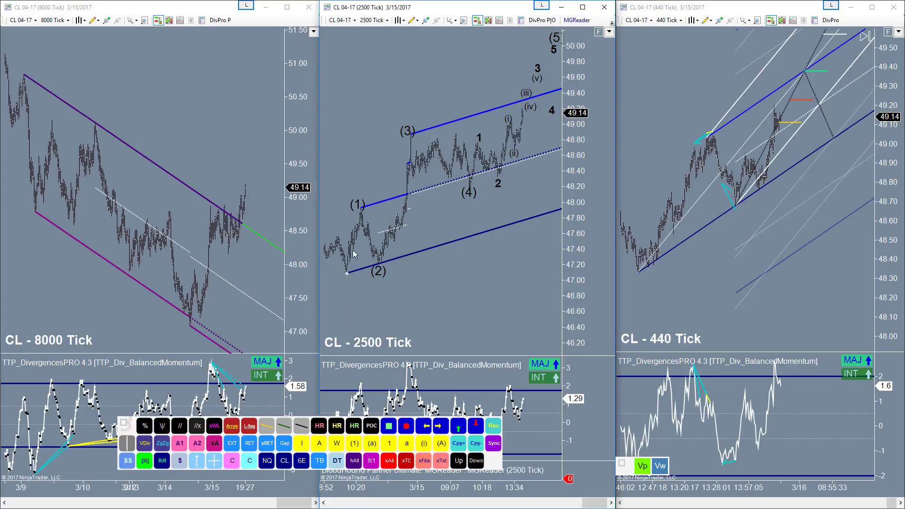
{"action": "left_click", "coordinate": [409, 106]}
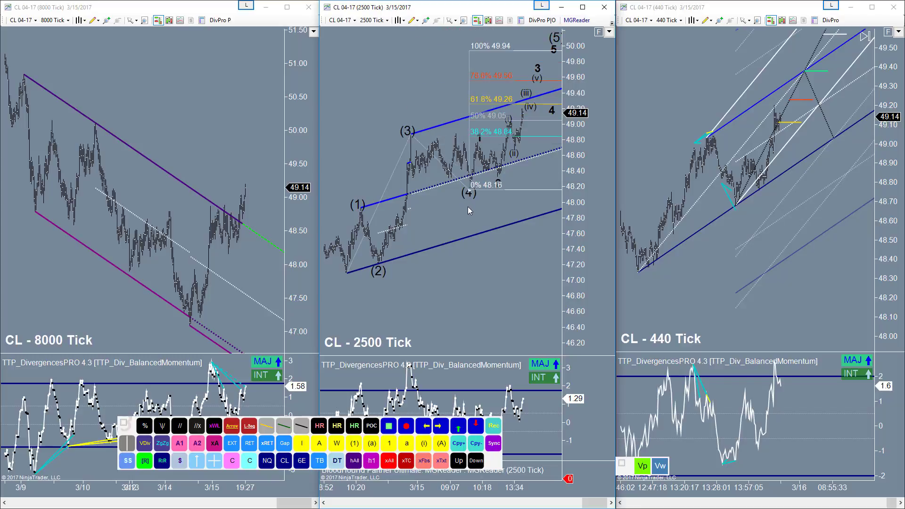
{"action": "left_click", "coordinate": [519, 136]}
{"action": "key", "text": "Delete"}
{"action": "left_click", "coordinate": [524, 122]}
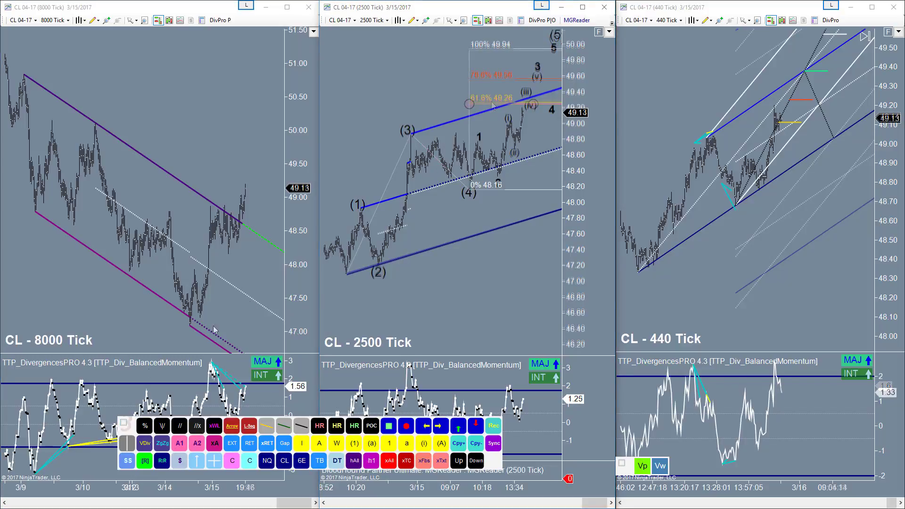
- Maximize the 2500 Tick chart with automatic price scaling and draw a Fibonacci retracement from the 50.11 high to the 47.09 low
{"action": "left_click", "coordinate": [583, 7]}
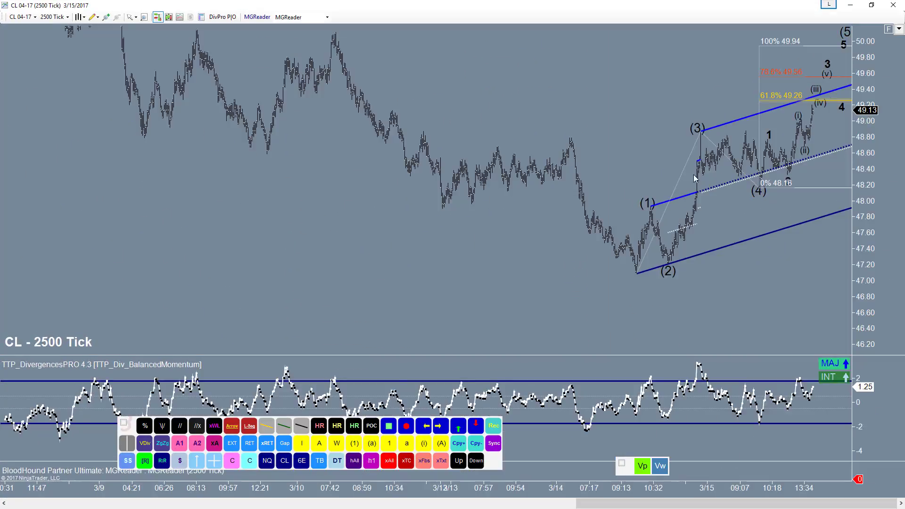
{"action": "left_click", "coordinate": [889, 29]}
{"action": "left_click", "coordinate": [250, 443]}
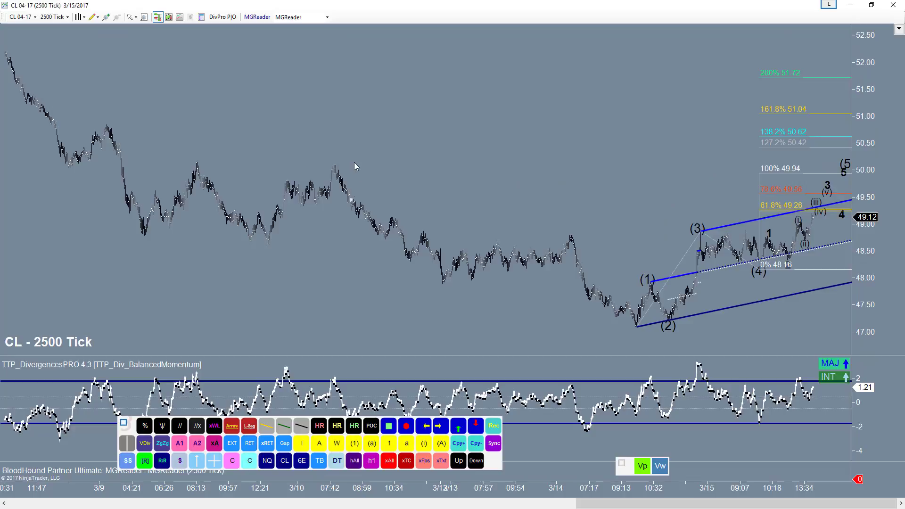
{"action": "left_click_drag", "start_coordinate": [335, 155], "coordinate": [638, 328]}
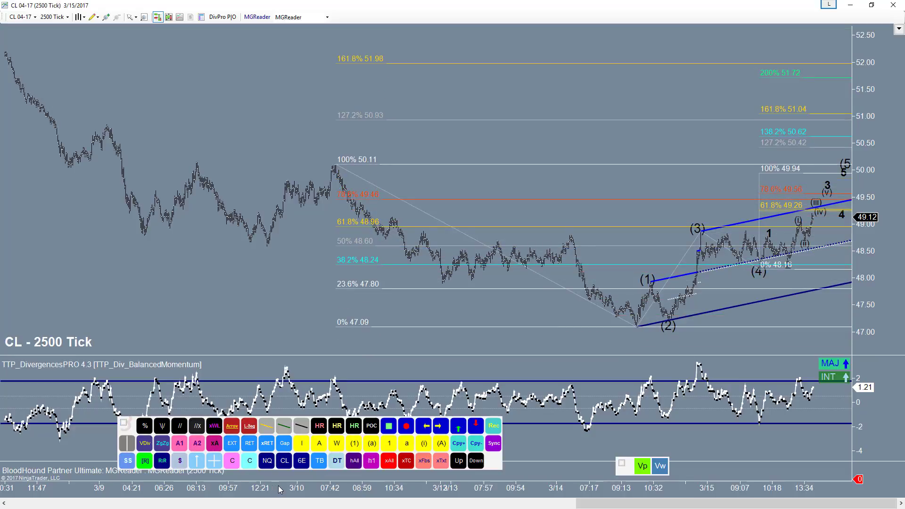
- Draw two more Fibonacci retracements, from the 53.80 and 54.94 highs down to the 47.09 low
{"action": "left_click_drag", "start_coordinate": [278, 486], "coordinate": [302, 486]}
{"action": "left_click", "coordinate": [232, 443]}
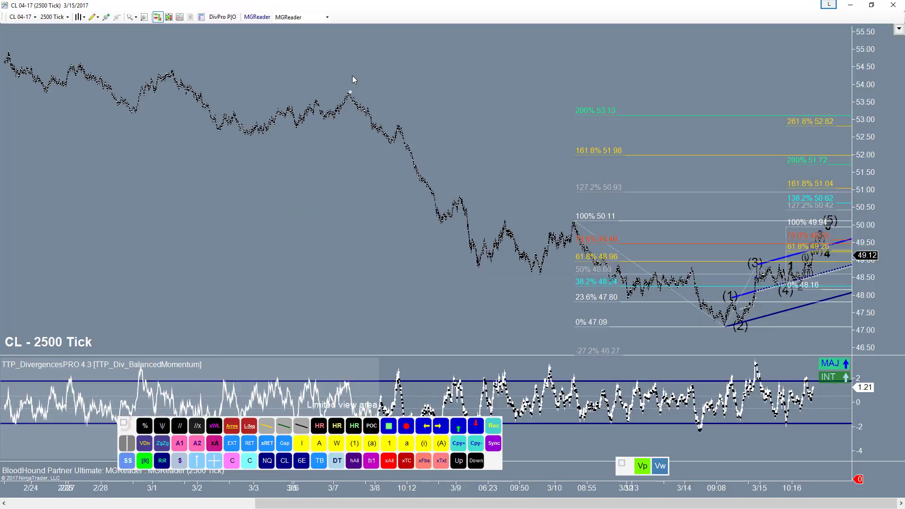
{"action": "left_click", "coordinate": [349, 92]}
{"action": "left_click", "coordinate": [725, 326]}
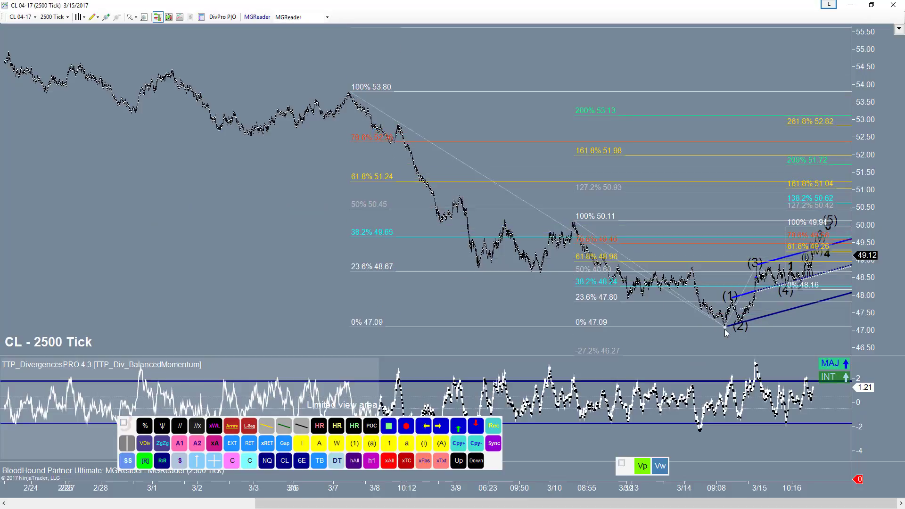
{"action": "left_click", "coordinate": [22, 51]}
{"action": "left_click", "coordinate": [691, 326]}
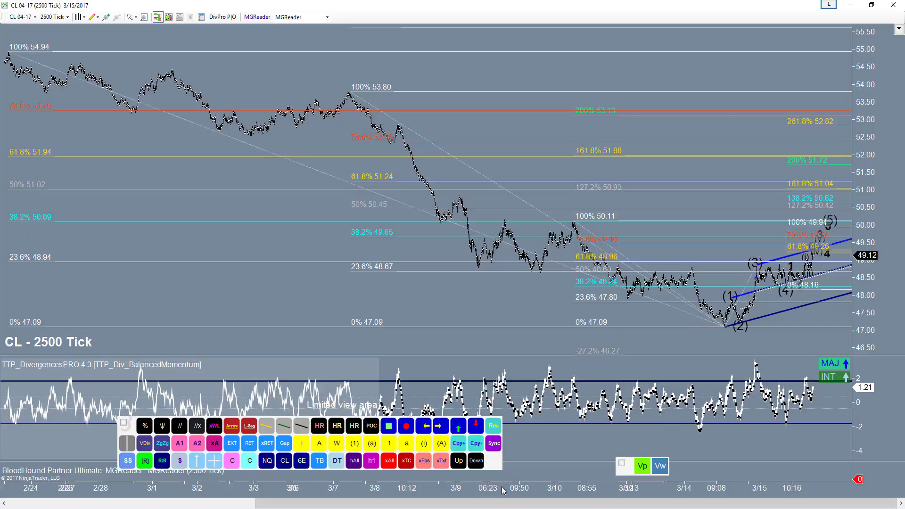
- Add A1 alerts to the two overlapping Fibonacci lines just above 50.00 and to the extension's 100% level at 49.94
{"action": "left_click_drag", "start_coordinate": [537, 489], "coordinate": [489, 495]}
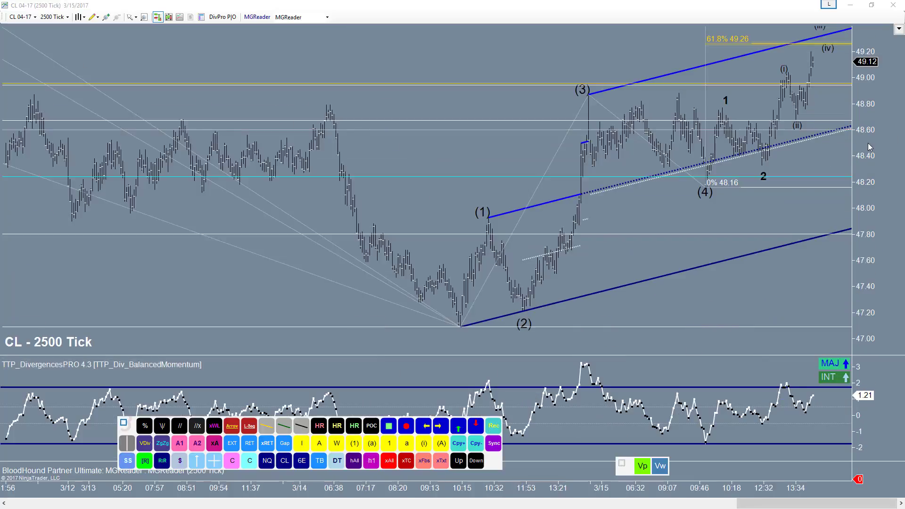
{"action": "left_click_drag", "start_coordinate": [874, 133], "coordinate": [874, 212]}
{"action": "left_click_drag", "start_coordinate": [777, 316], "coordinate": [659, 324]}
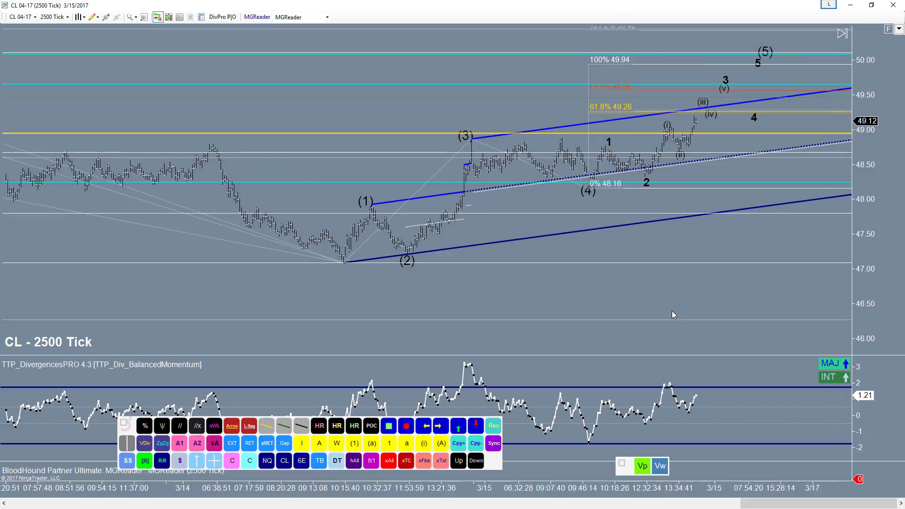
{"action": "left_click", "coordinate": [180, 446]}
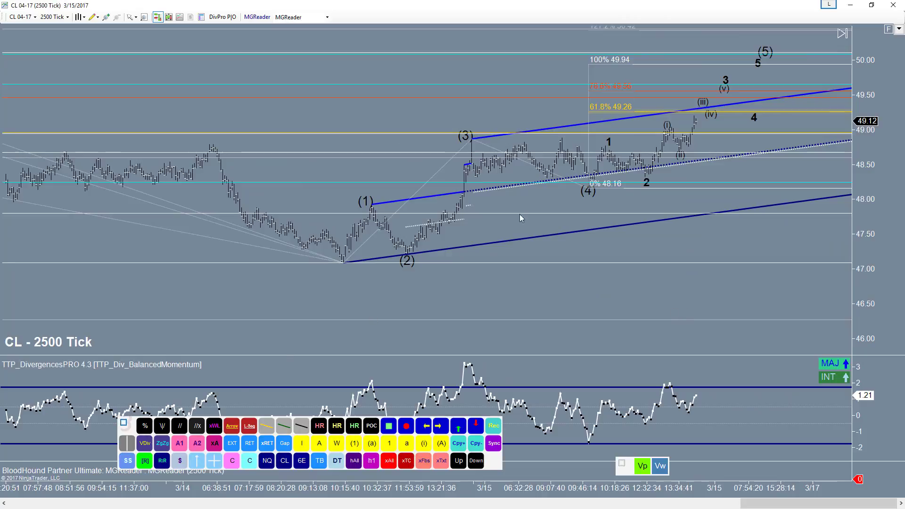
{"action": "left_click", "coordinate": [715, 54]}
{"action": "left_click", "coordinate": [181, 441]}
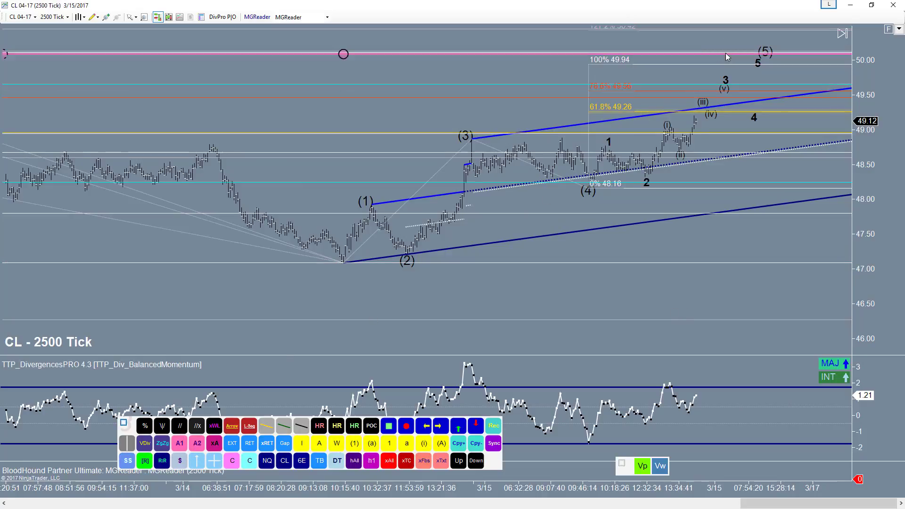
{"action": "left_click", "coordinate": [727, 54]}
{"action": "left_click", "coordinate": [179, 439]}
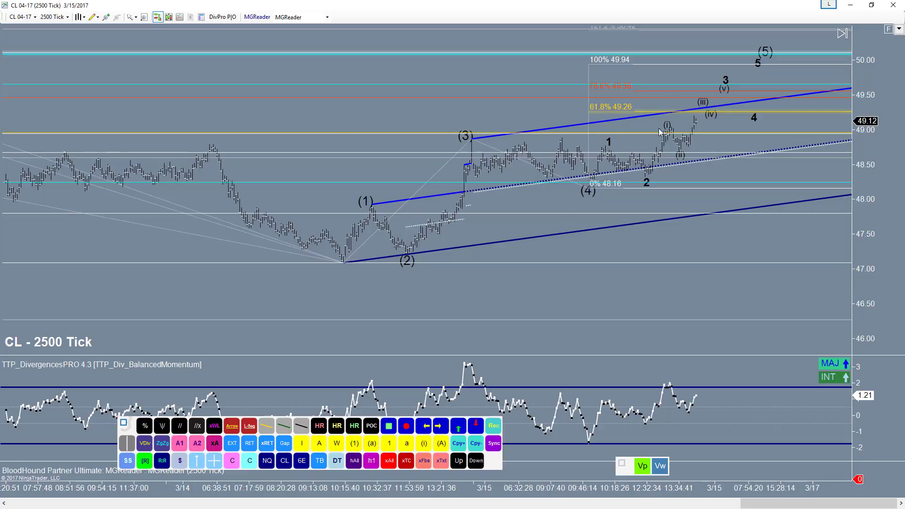
{"action": "left_click", "coordinate": [678, 63]}
- Delete the Fibonacci level near 49.65 and the red levels between 49.40 and 49.60
{"action": "left_click", "coordinate": [659, 84]}
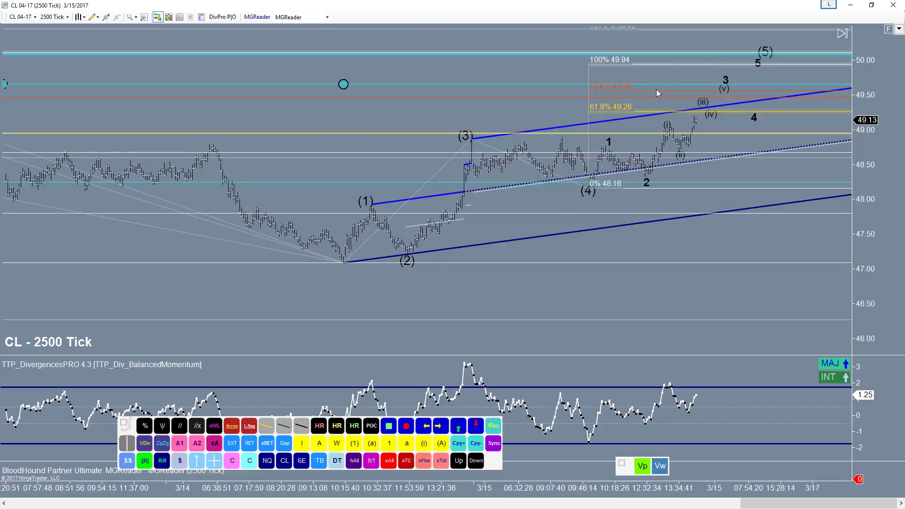
{"action": "key", "text": "Delete"}
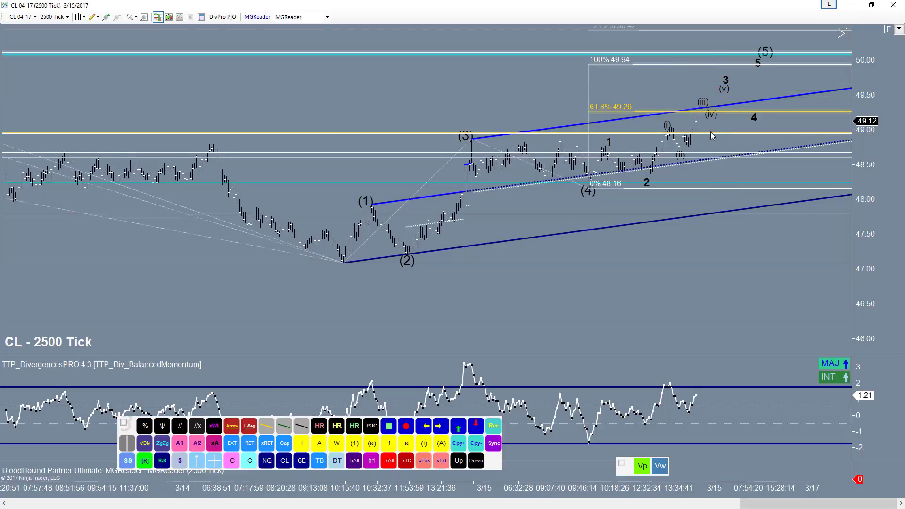
- Place a yellow horizontal ray at 48.94 beside wave (i) and apply the A1 alert tool to it
{"action": "left_click", "coordinate": [336, 426]}
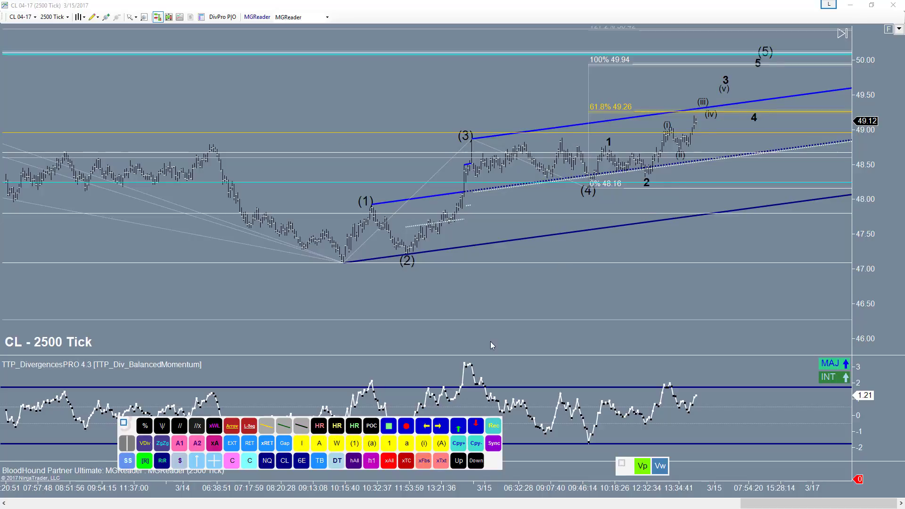
{"action": "left_click", "coordinate": [676, 134]}
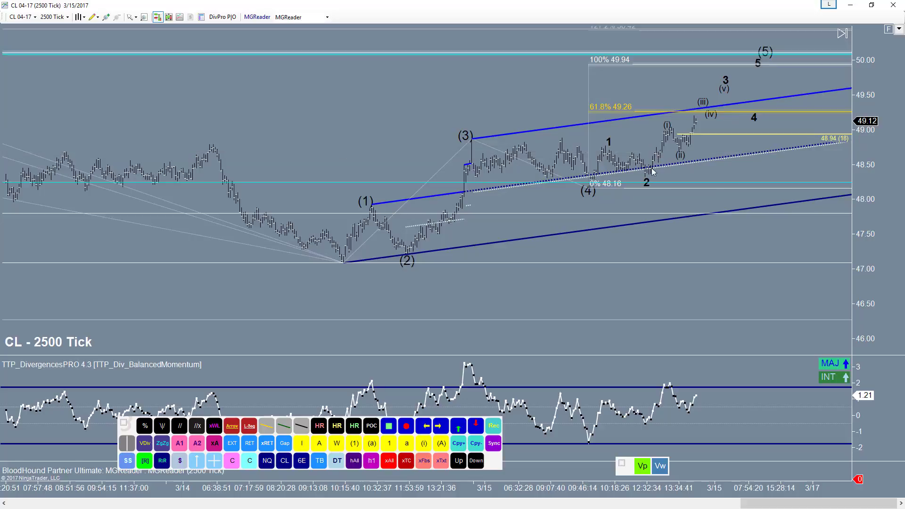
{"action": "left_click", "coordinate": [177, 442]}
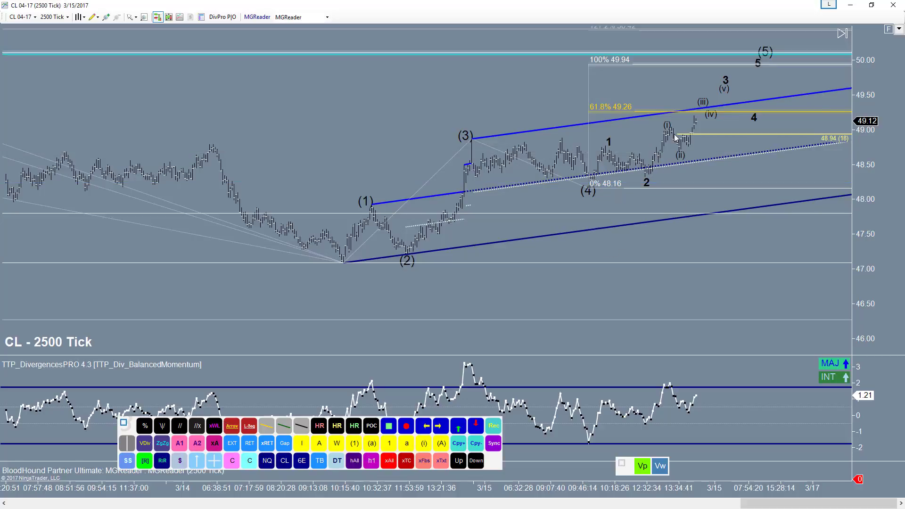
{"action": "left_click", "coordinate": [718, 133]}
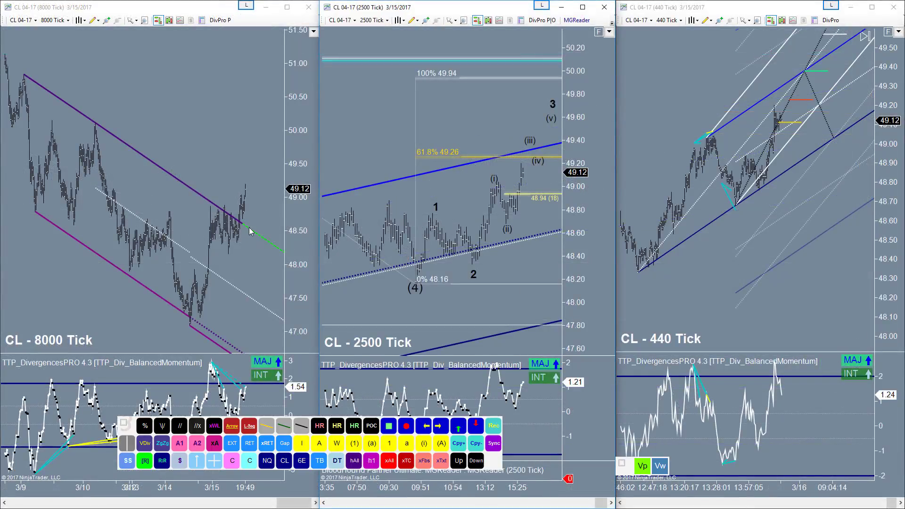
{"action": "left_click", "coordinate": [249, 228]}
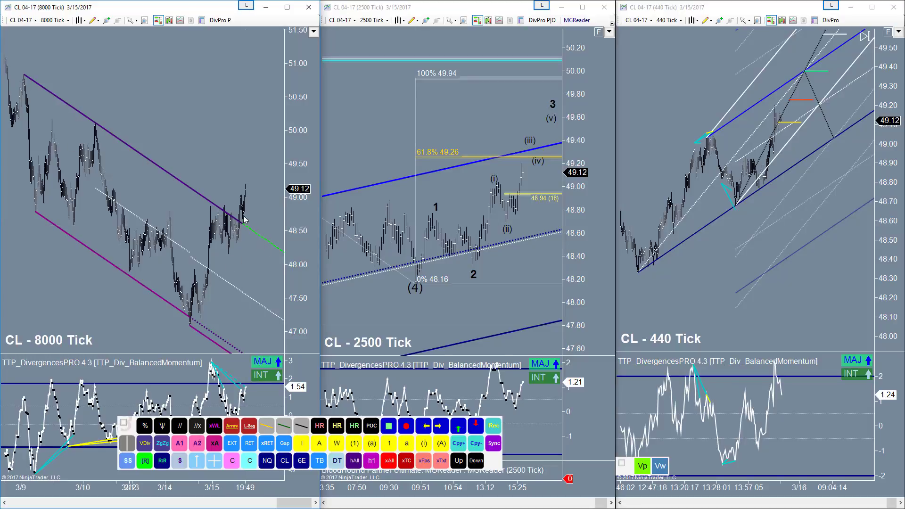
- Draw a dashed black projection on CL 8000 Tick from about 49.20 down to 48.40, and from there up to about 50.80
{"action": "left_click", "coordinate": [246, 184]}
{"action": "left_click", "coordinate": [262, 238]}
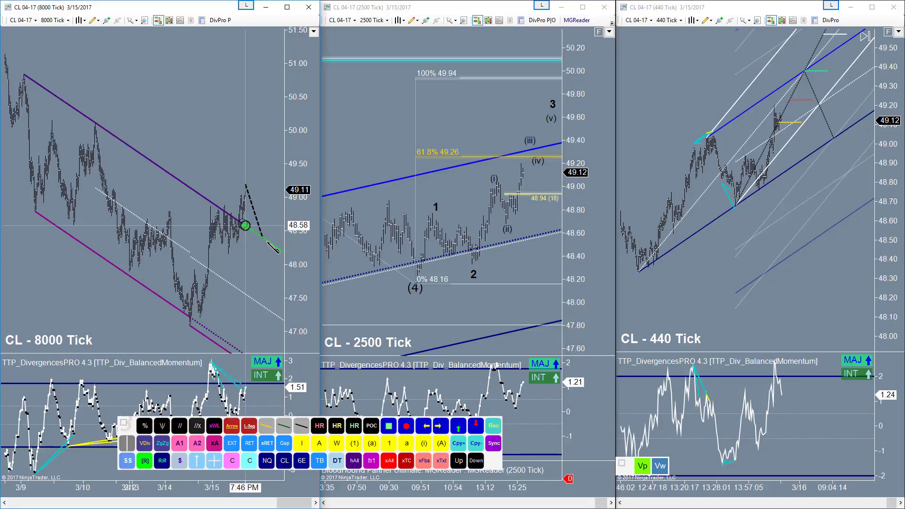
{"action": "left_click_drag", "start_coordinate": [264, 239], "coordinate": [274, 77]}
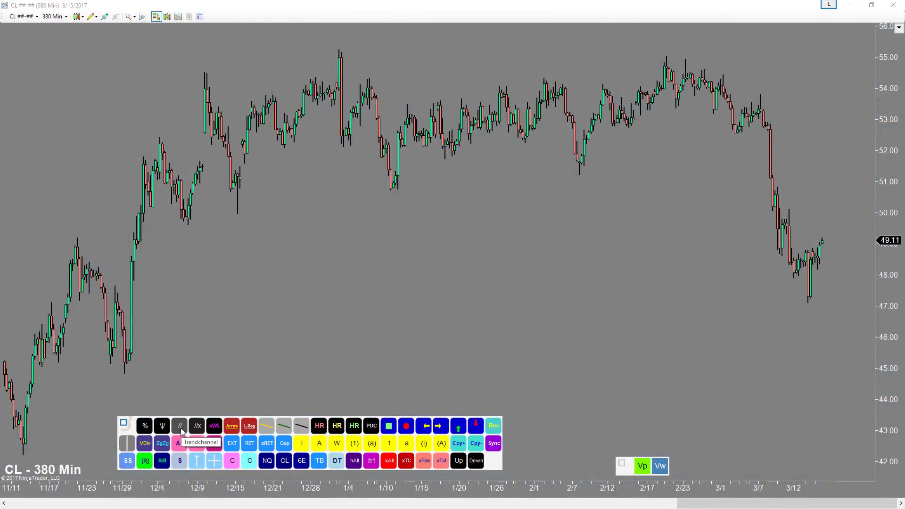
- Draw a trend channel on the CL 380 Min chart from the late-November low near 44.90 through the February low near 51.20
{"action": "left_click", "coordinate": [181, 427]}
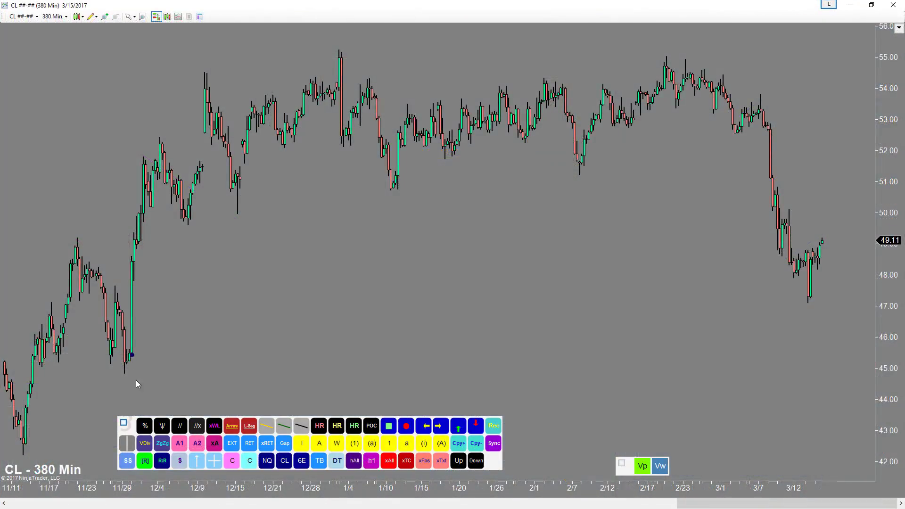
{"action": "left_click", "coordinate": [126, 375]}
{"action": "left_click", "coordinate": [580, 175]}
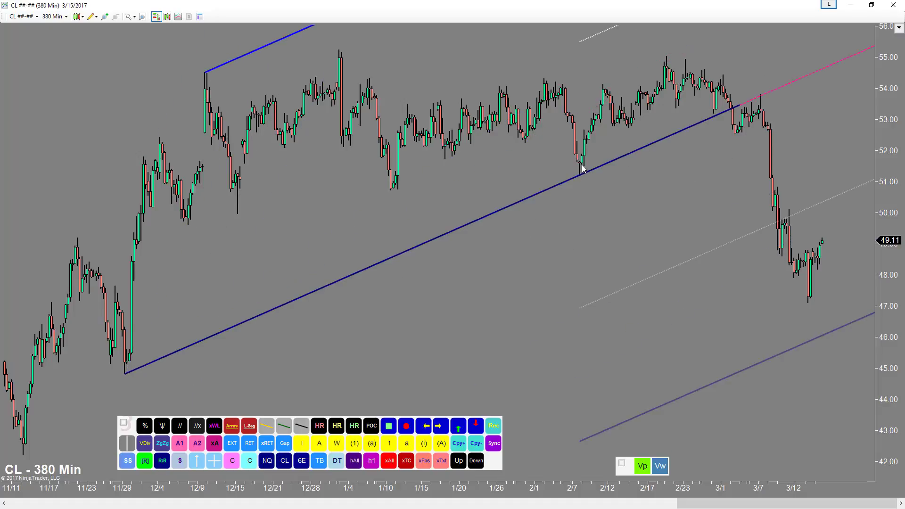
- Draw a dashed black line from about 54.70 down to about 52.40 through the channel break, and mark the 3/7 retest high with a red down arrow
{"action": "left_click", "coordinate": [686, 68]}
{"action": "left_click", "coordinate": [734, 138]}
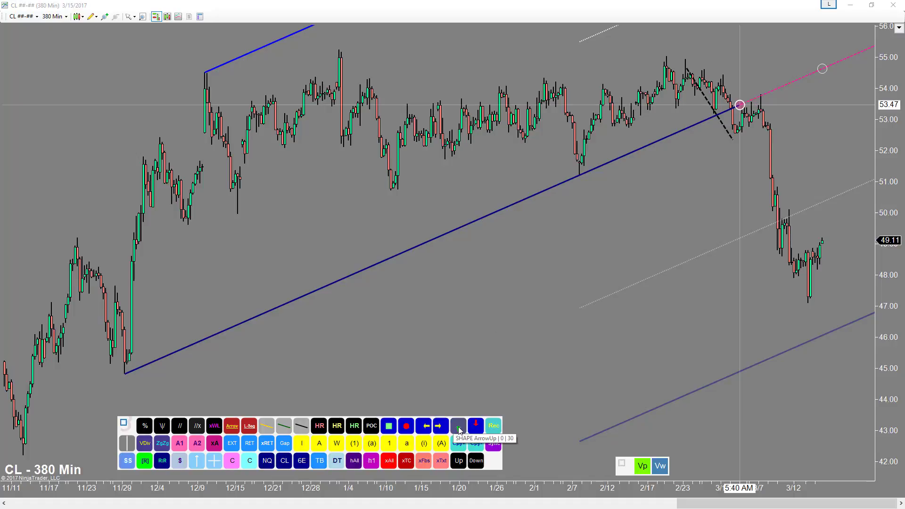
{"action": "left_click", "coordinate": [476, 426]}
{"action": "left_click", "coordinate": [758, 86]}
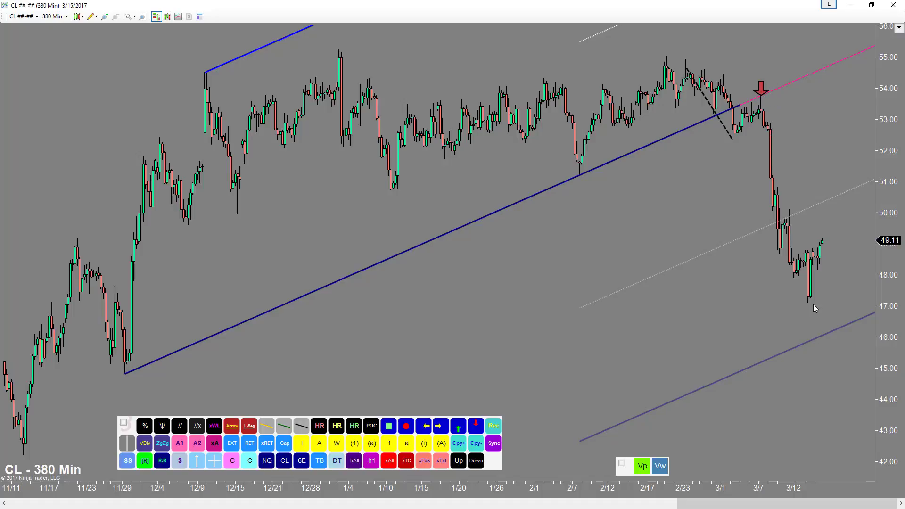
- Draw a wider trend channel from the August high near 49.40 through the high near 55.20, and minimize the 380 Min chart
{"action": "left_click_drag", "start_coordinate": [385, 494], "coordinate": [514, 486]}
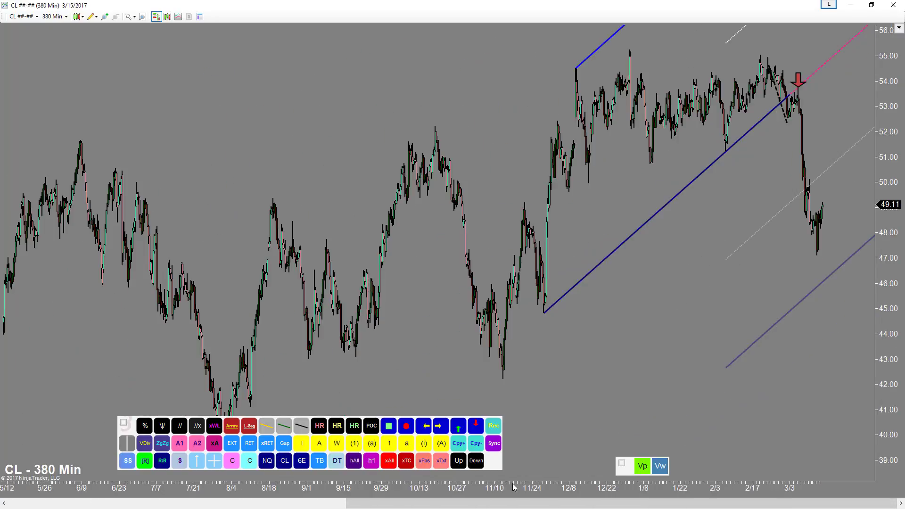
{"action": "left_click", "coordinate": [179, 426]}
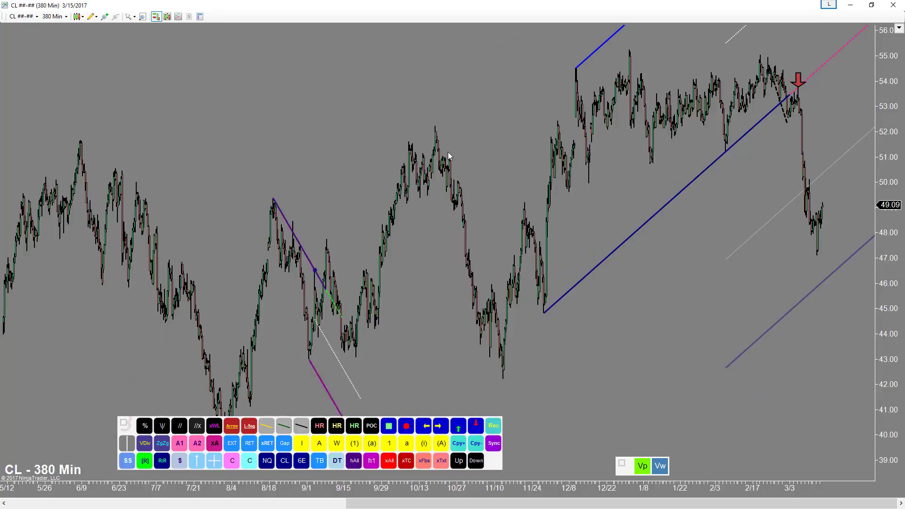
{"action": "left_click", "coordinate": [628, 38]}
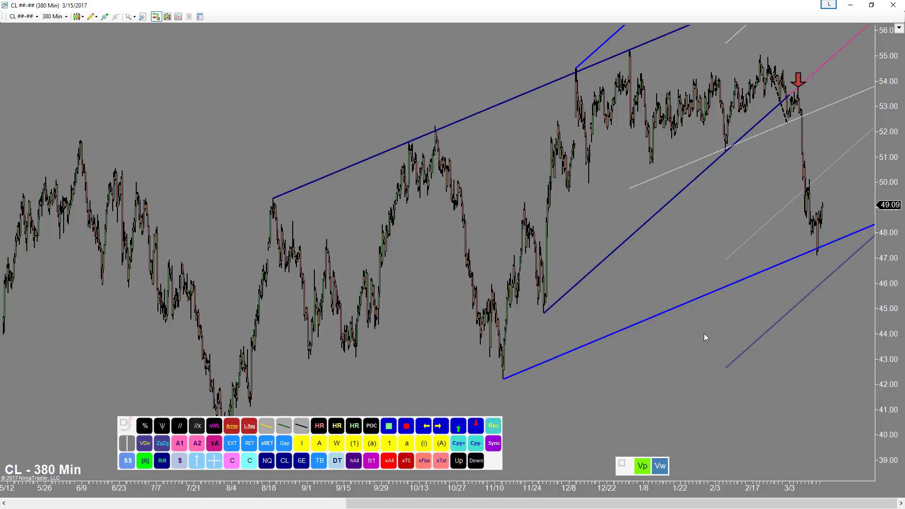
{"action": "left_click", "coordinate": [756, 275]}
{"action": "left_click", "coordinate": [850, 5]}
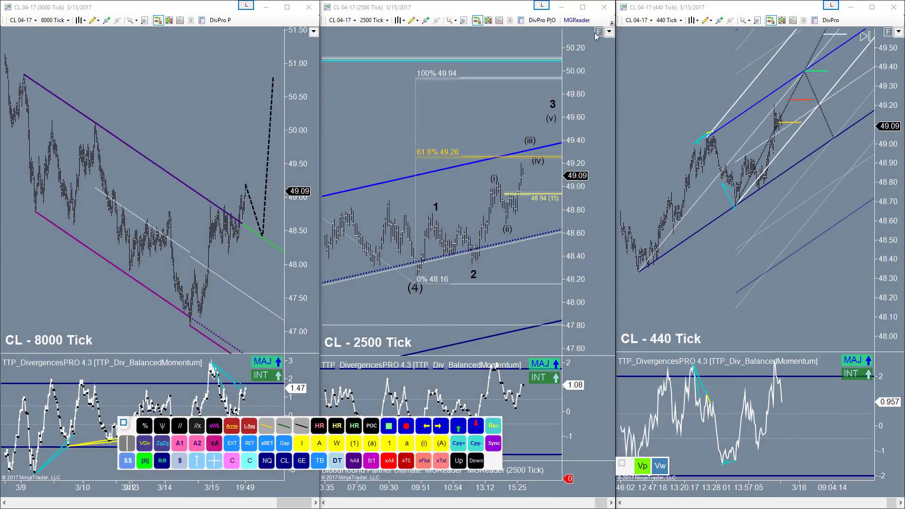
- Display the trade executions on the CL 2500 Tick chart and return it to the three-chart layout
{"action": "left_click", "coordinate": [583, 7]}
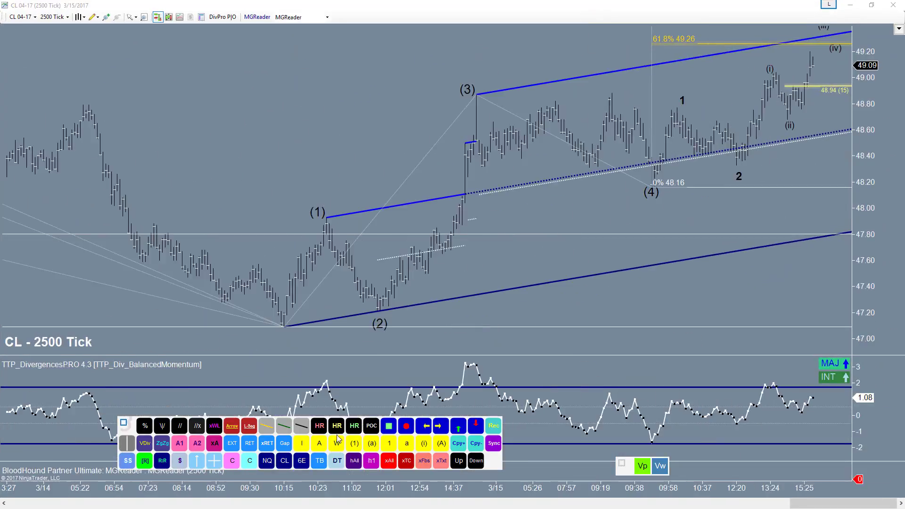
{"action": "left_click", "coordinate": [179, 460]}
{"action": "left_click", "coordinate": [403, 256]}
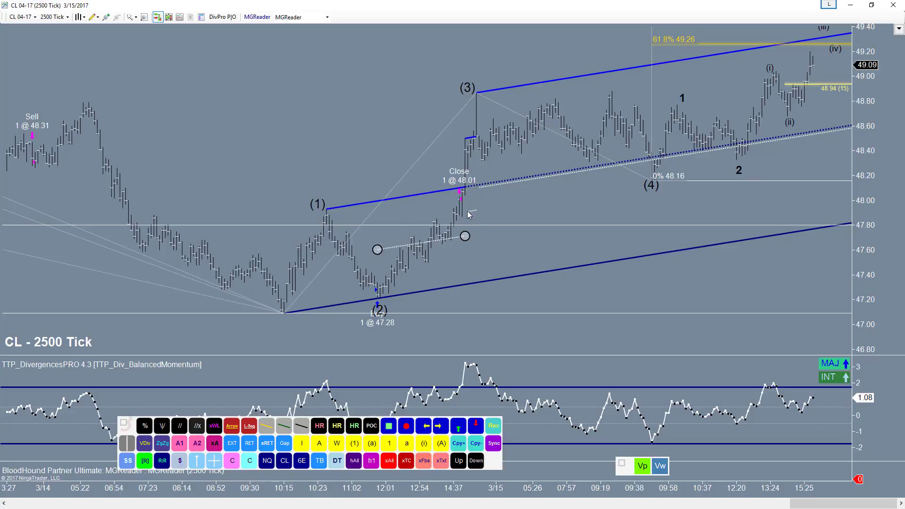
{"action": "left_click", "coordinate": [872, 5]}
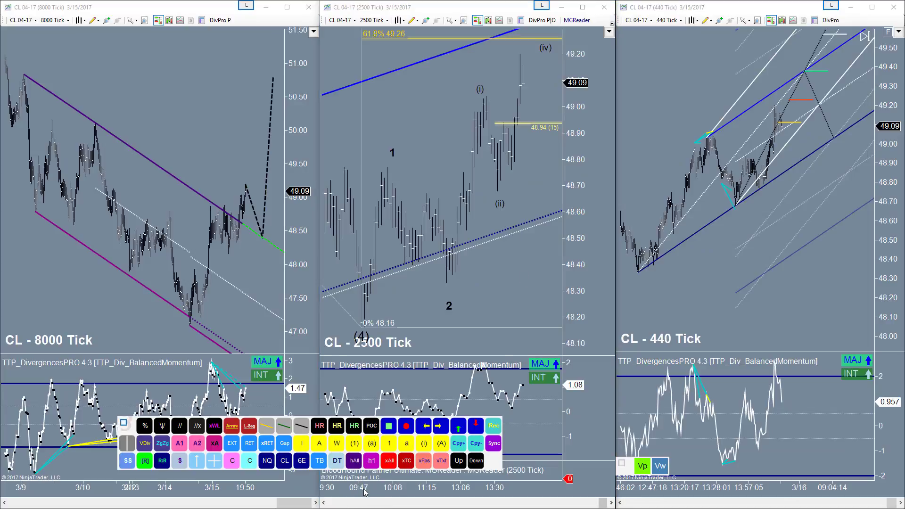
{"action": "left_click_drag", "start_coordinate": [364, 490], "coordinate": [411, 505]}
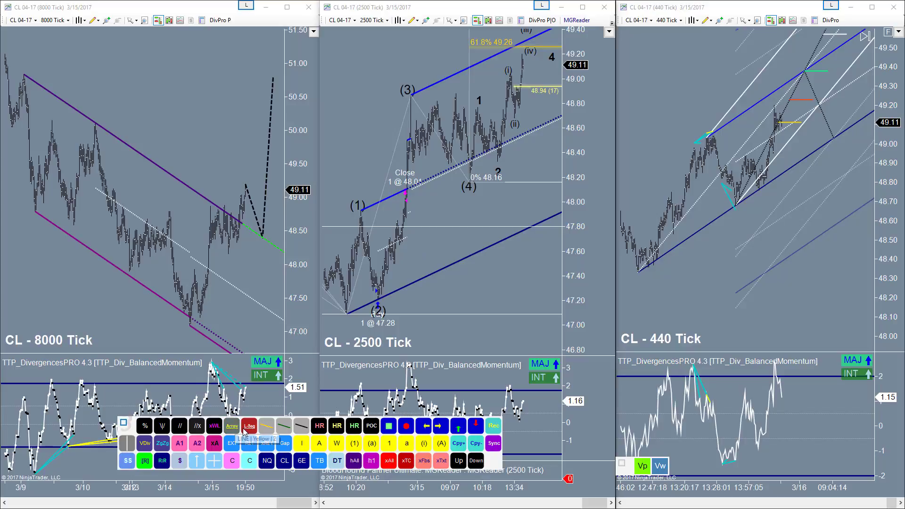
- Draw a yellow arrow on CL 8000 Tick from the low near 47.10 up to about 49.50
{"action": "left_click", "coordinate": [268, 429]}
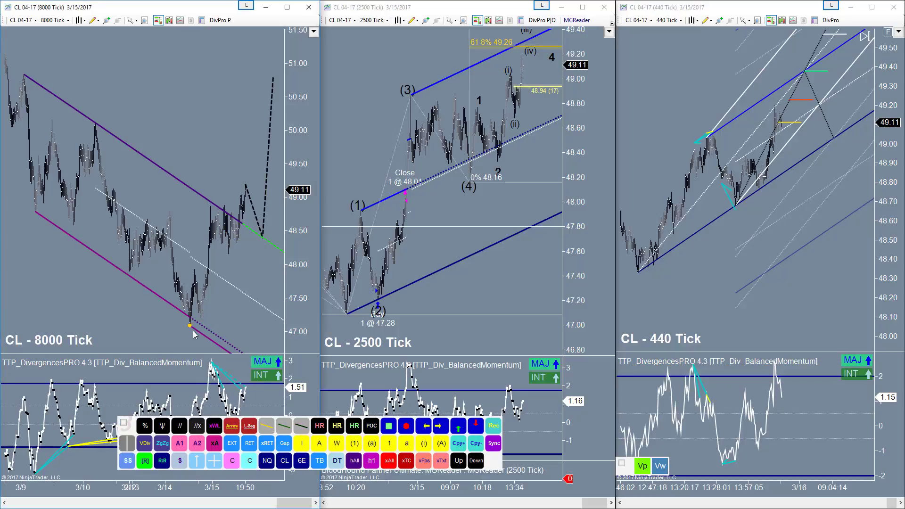
{"action": "left_click_drag", "start_coordinate": [193, 332], "coordinate": [281, 163]}
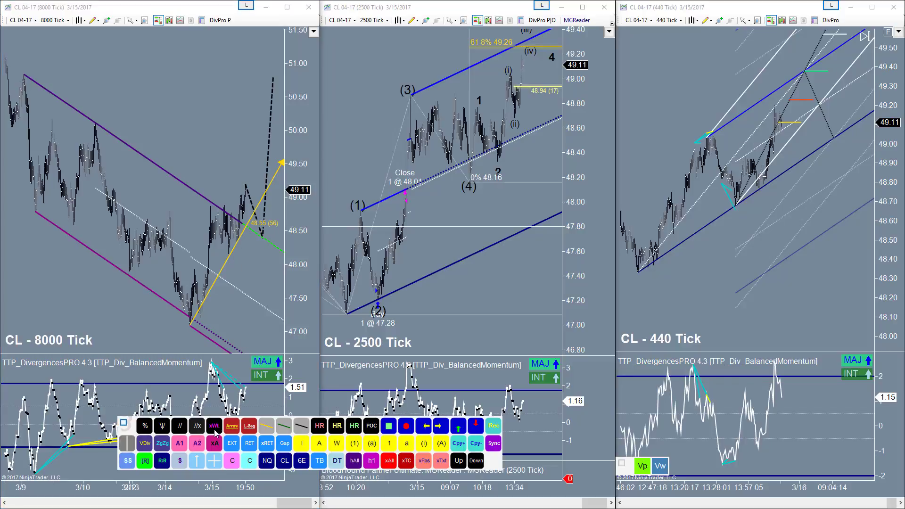
- Review the arrow tool's line properties, including its attached text settings, and close the dialog
{"action": "left_click", "coordinate": [237, 427]}
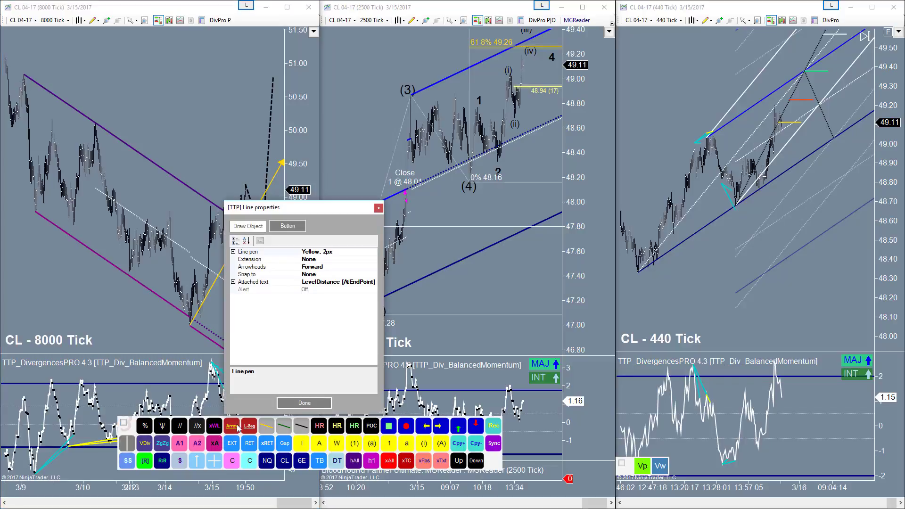
{"action": "left_click", "coordinate": [233, 282]}
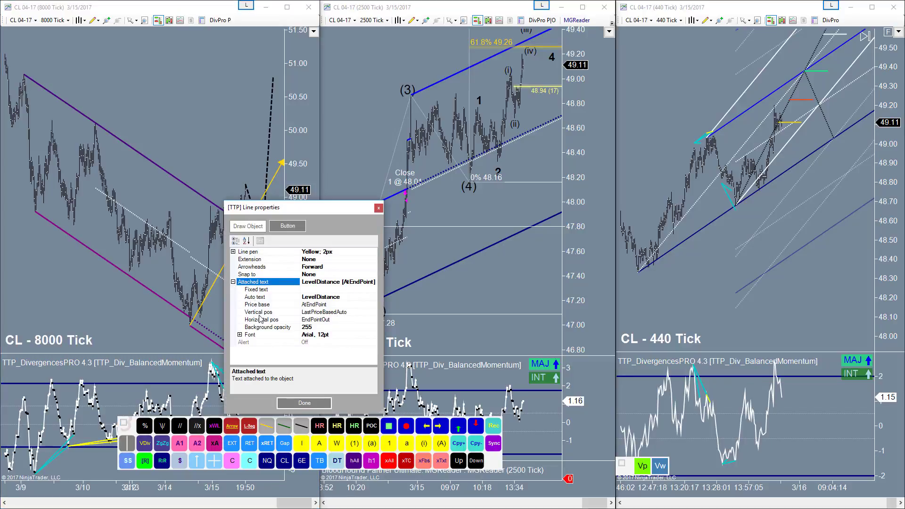
{"action": "left_click_drag", "start_coordinate": [300, 209], "coordinate": [404, 151]}
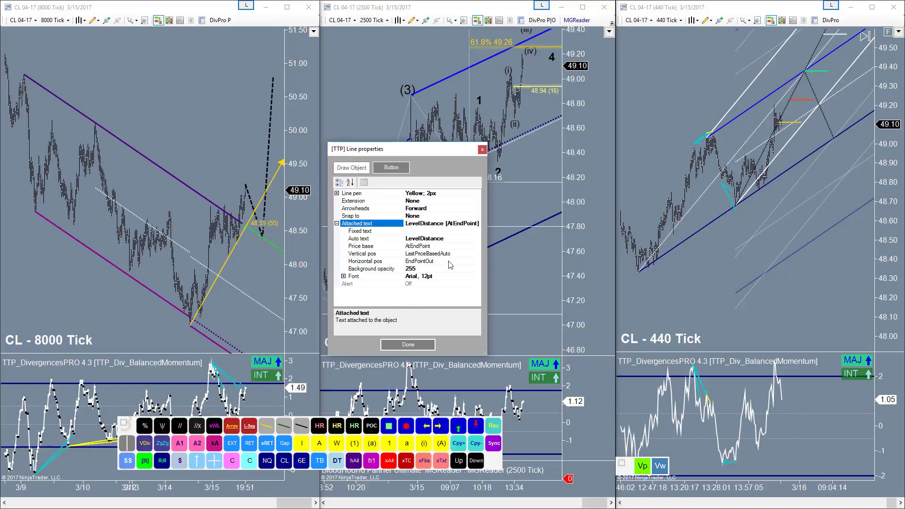
{"action": "left_click", "coordinate": [410, 346]}
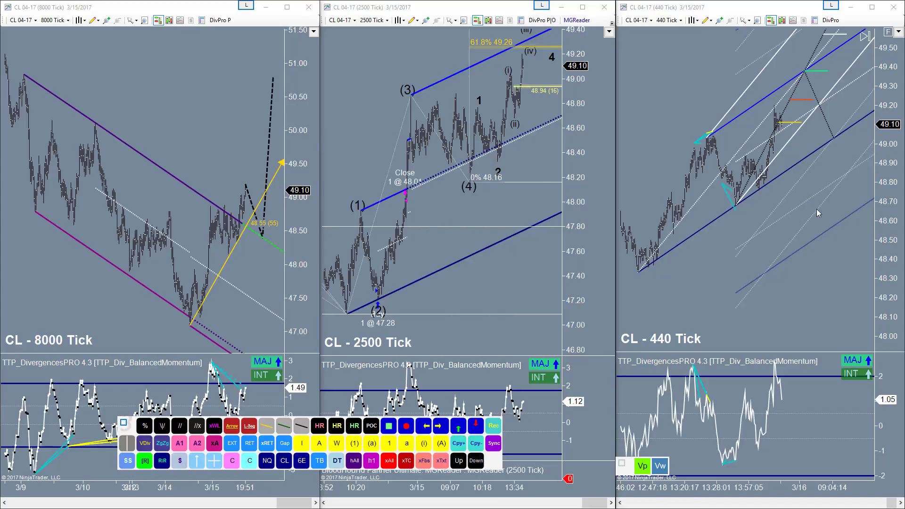
- Hide all drawings on the CL 440 Tick chart and show them again
{"action": "left_click", "coordinate": [213, 426]}
{"action": "left_click", "coordinate": [628, 336]}
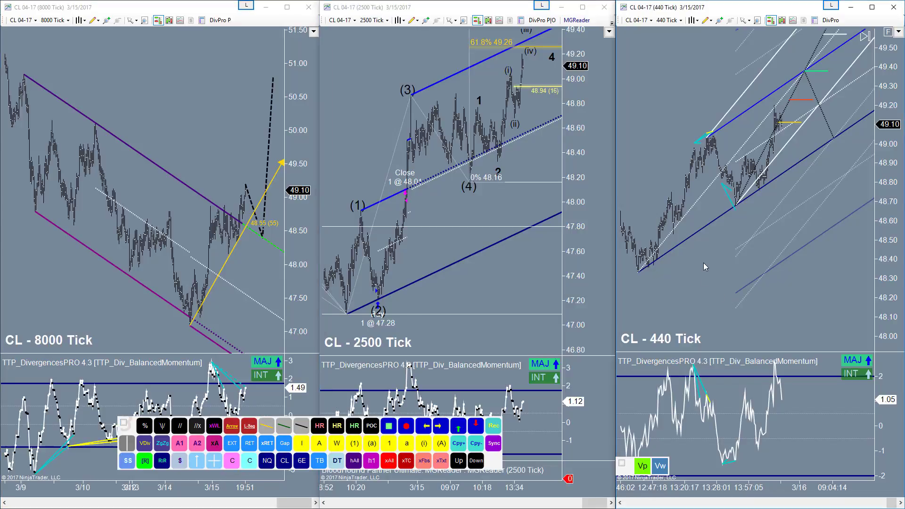
{"action": "left_click", "coordinate": [623, 43]}
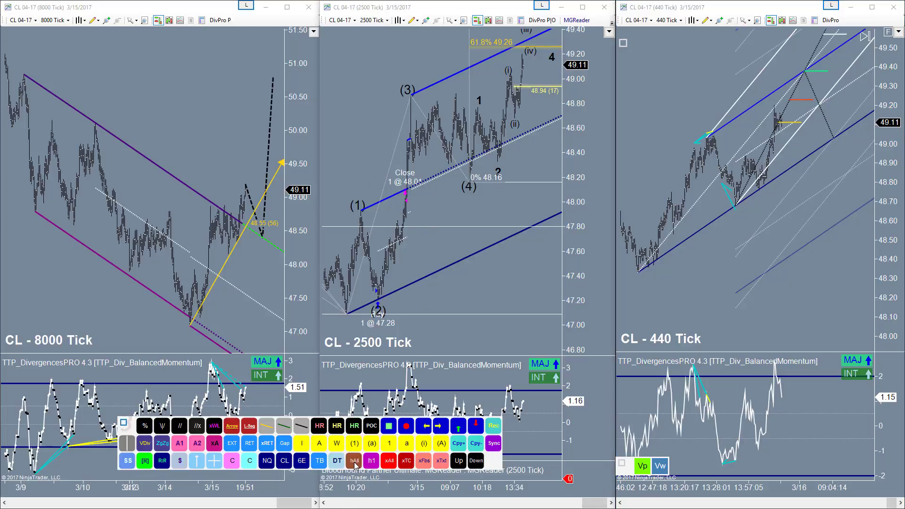
- Hide all drawings on the CL 2500 Tick chart and restore them one object group at a time, including the trend channels and wave labels
{"action": "left_click", "coordinate": [454, 204]}
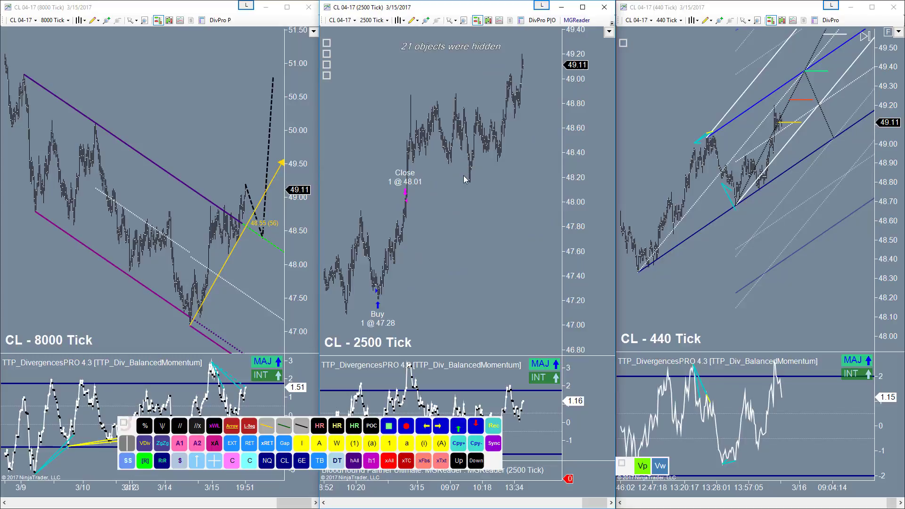
{"action": "left_click", "coordinate": [327, 43]}
{"action": "left_click", "coordinate": [326, 53]}
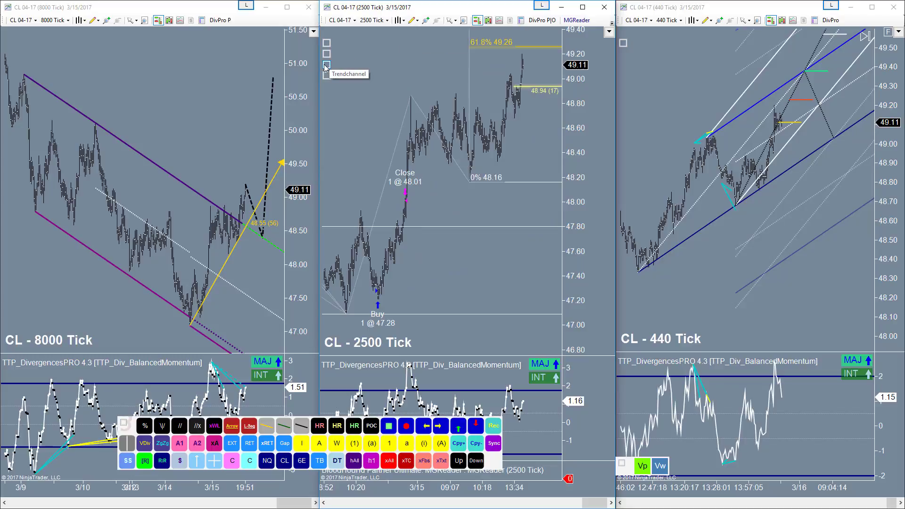
{"action": "left_click", "coordinate": [326, 64]}
{"action": "left_click", "coordinate": [326, 76]}
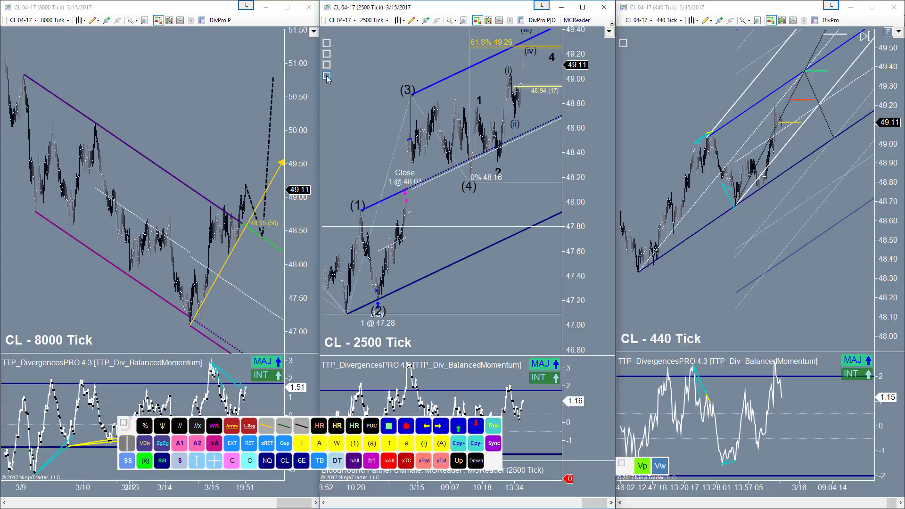
{"action": "left_click", "coordinate": [326, 75]}
{"action": "left_click", "coordinate": [326, 75]}
- Delete the wave labels, Fibonacci drawings and all remaining drawn objects from the CL 2500 Tick chart
{"action": "left_click", "coordinate": [441, 460]}
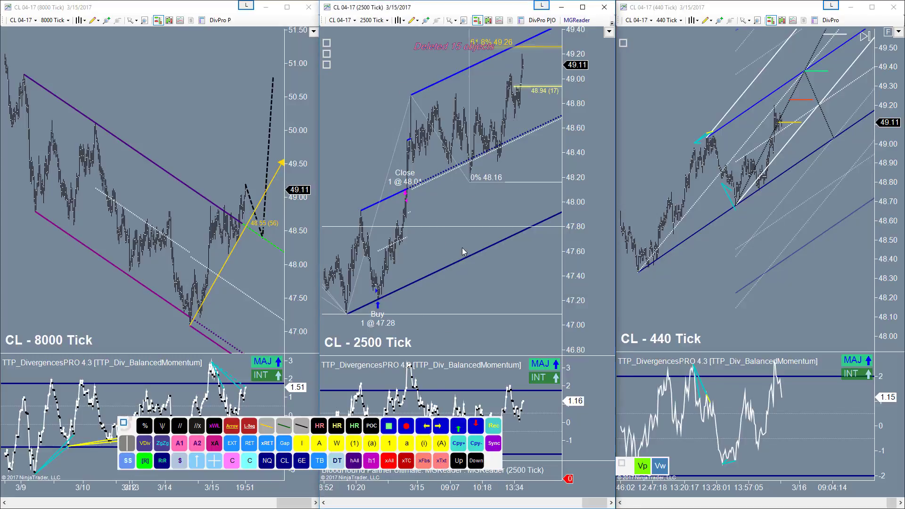
{"action": "left_click", "coordinate": [424, 460]}
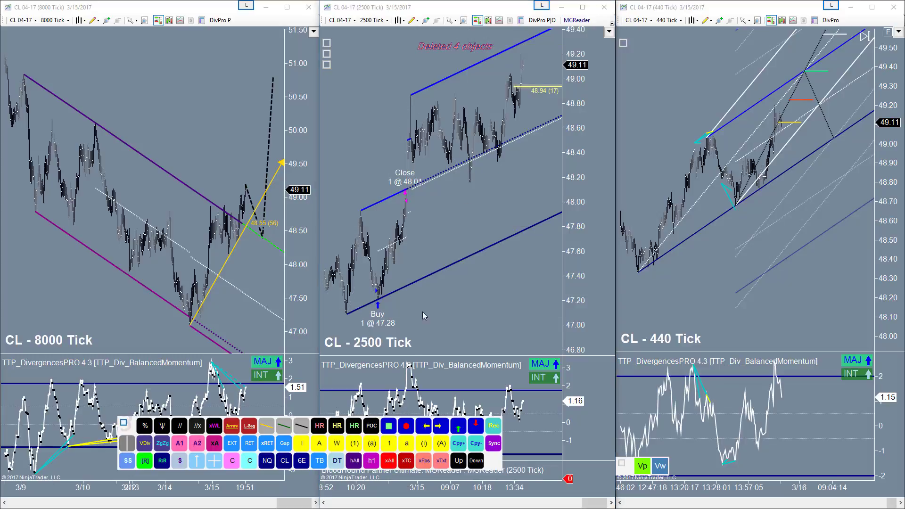
{"action": "left_click", "coordinate": [423, 312]}
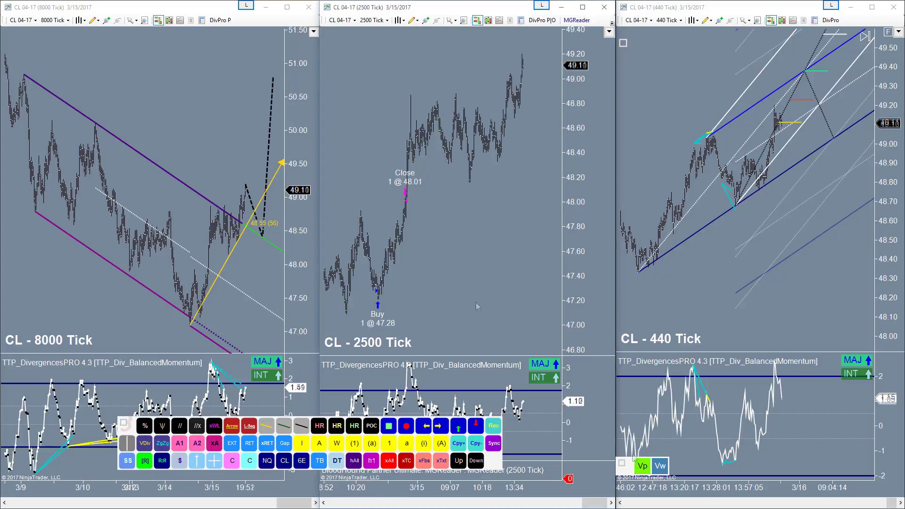
- Draw a volume profile on CL 2500 Tick from the 47.10 low to the latest high, and switch off its price-axis labels
{"action": "left_click_drag", "start_coordinate": [346, 326], "coordinate": [534, 177]}
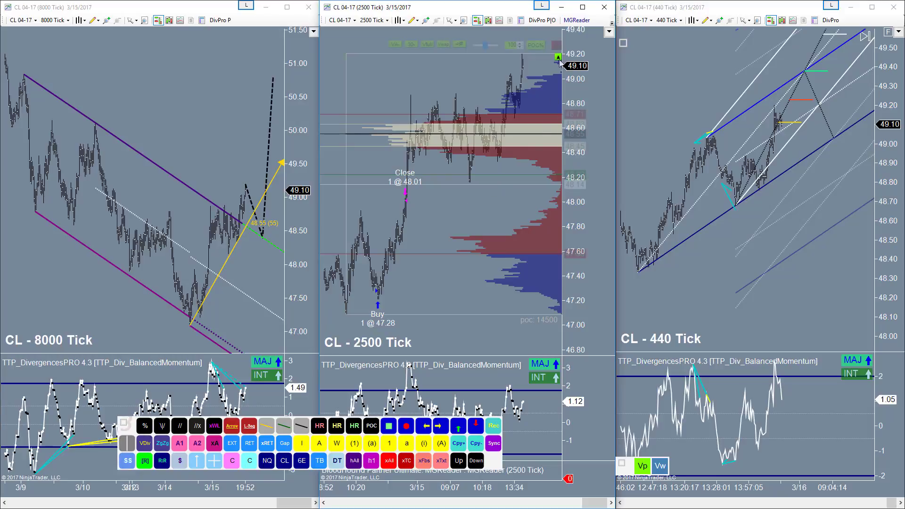
{"action": "left_click", "coordinate": [558, 57]}
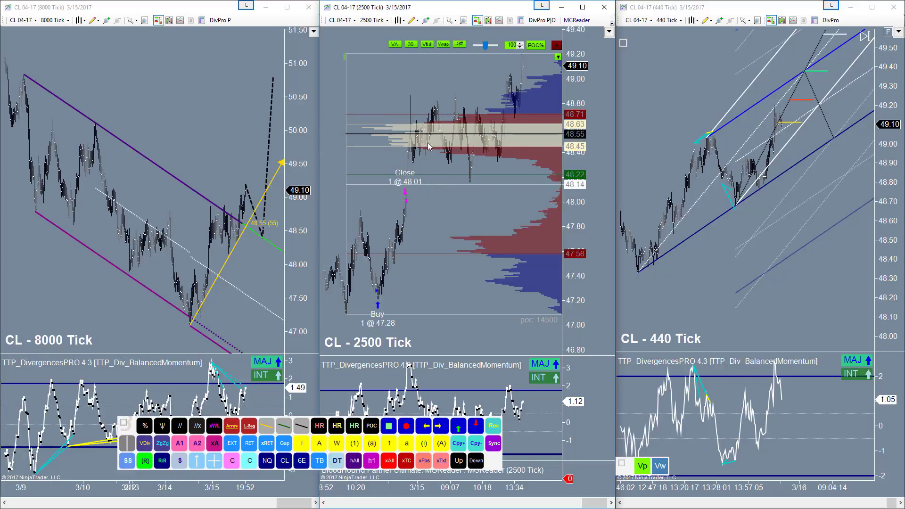
{"action": "left_click", "coordinate": [459, 45]}
{"action": "left_click", "coordinate": [461, 45]}
- Place a black POC horizontal ray at 48.55 on the profile's point of control and remove the volume profile
{"action": "left_click", "coordinate": [353, 426]}
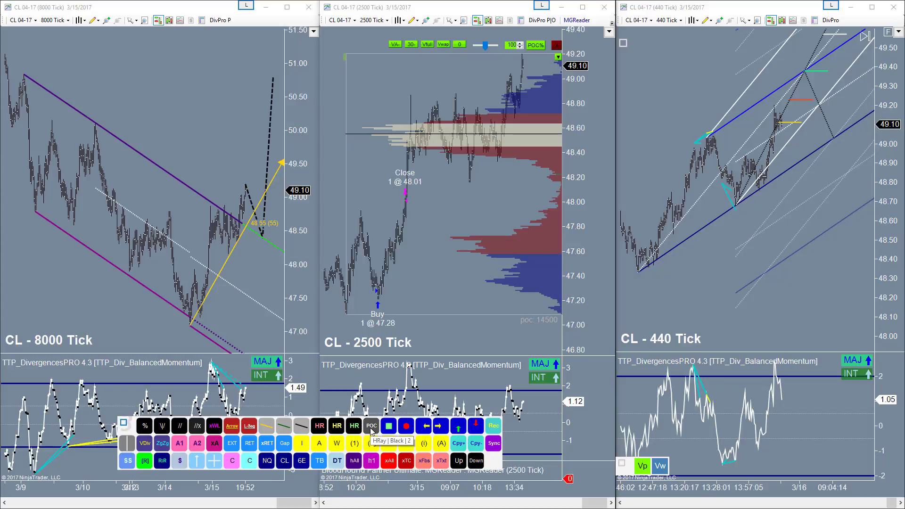
{"action": "left_click", "coordinate": [362, 134]}
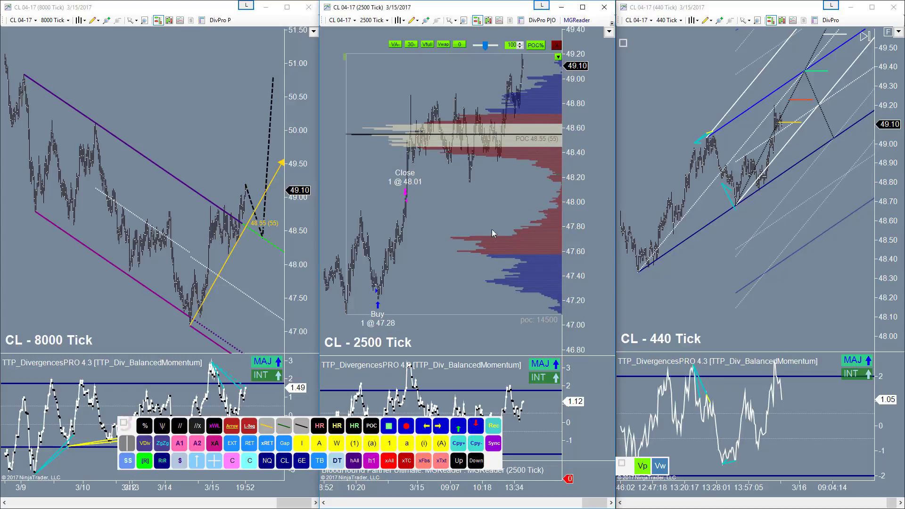
{"action": "left_click", "coordinate": [557, 57]}
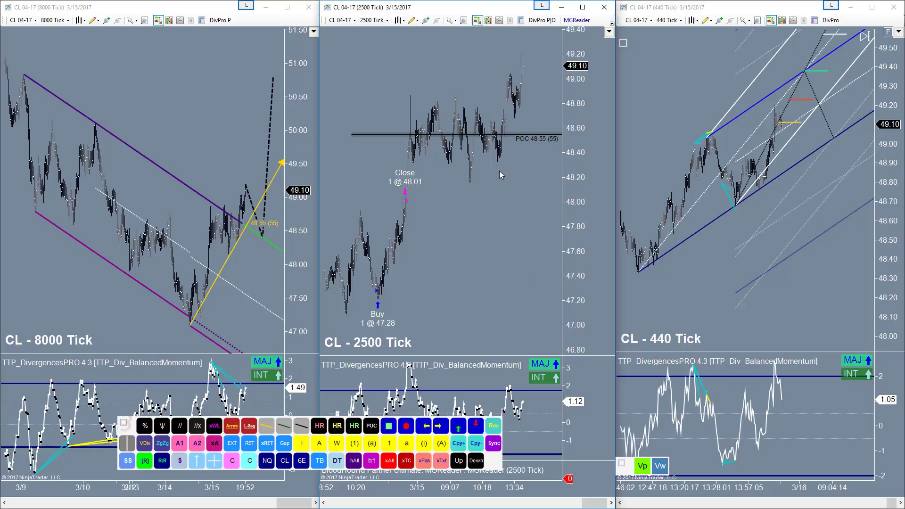
- Review the hide-objects tool's properties, including the Color filter IF and UNLESS options and the list of object types
{"action": "right_click", "coordinate": [354, 467]}
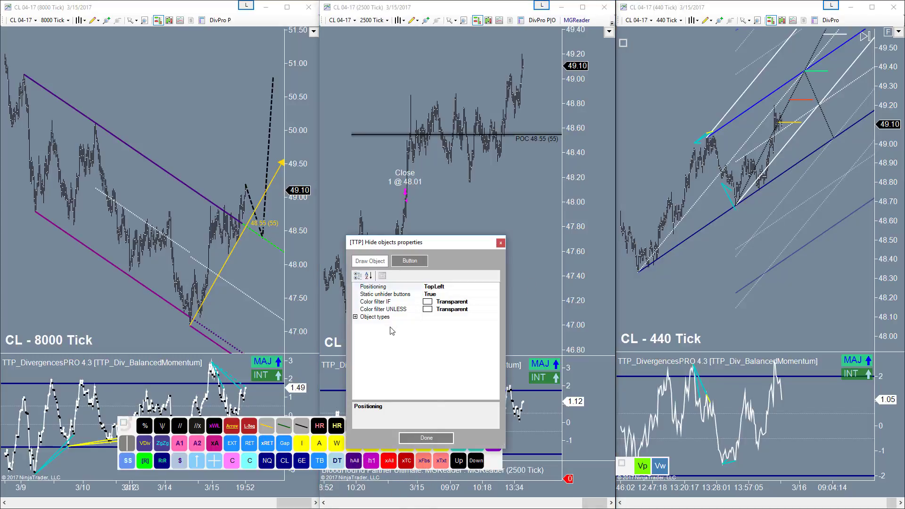
{"action": "left_click", "coordinate": [397, 301]}
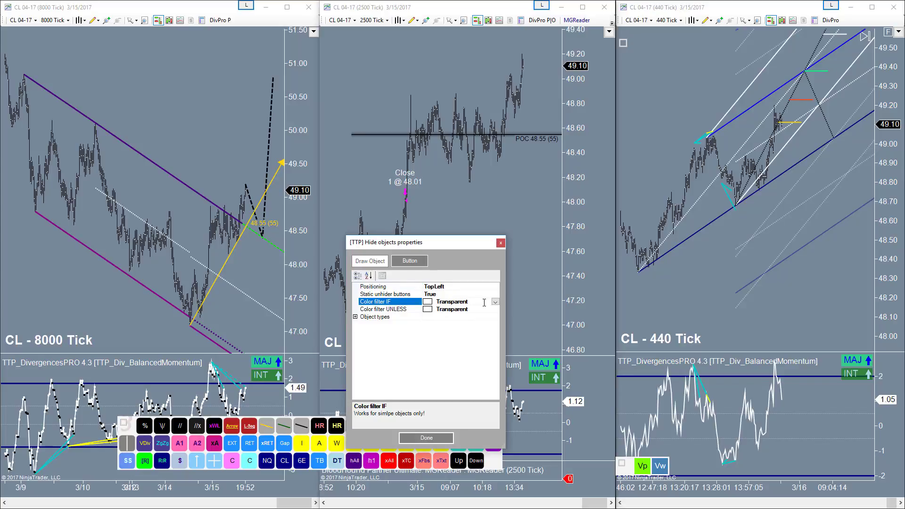
{"action": "left_click", "coordinate": [484, 303]}
{"action": "left_click", "coordinate": [487, 310]}
{"action": "left_click", "coordinate": [495, 310]}
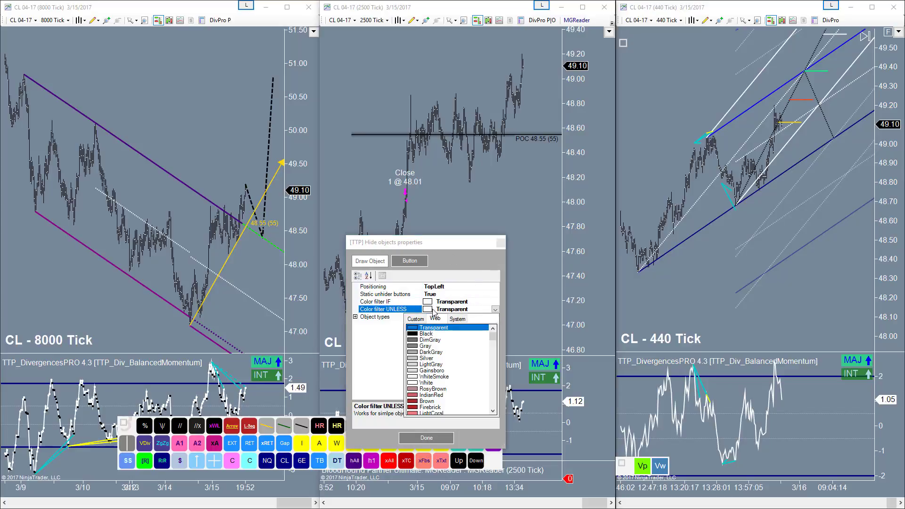
{"action": "left_click", "coordinate": [495, 309]}
{"action": "left_click", "coordinate": [356, 316]}
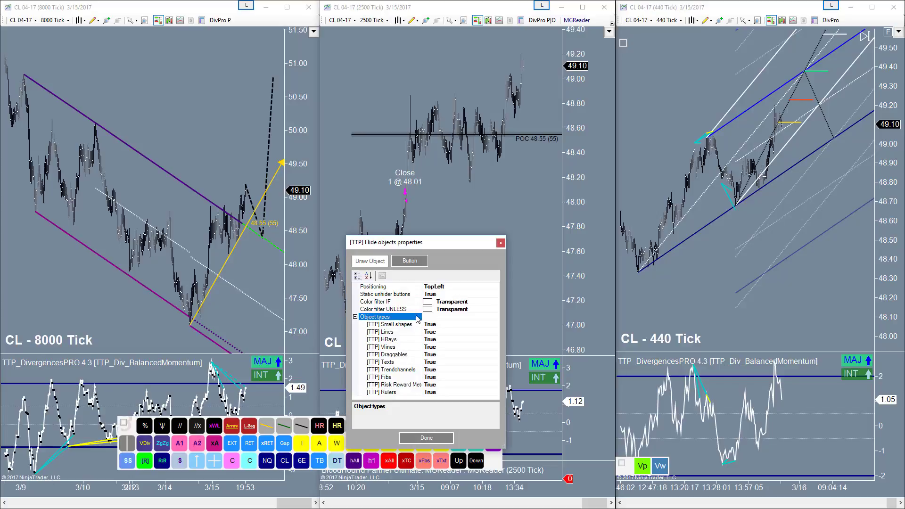
{"action": "left_click", "coordinate": [424, 439]}
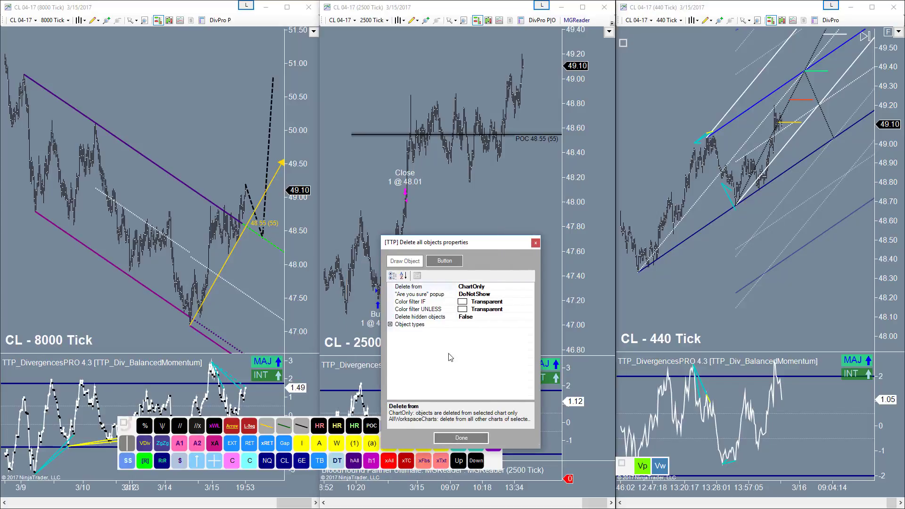
- Review the object types listed in the delete-all-objects tool's properties and close them
{"action": "left_click", "coordinate": [390, 324]}
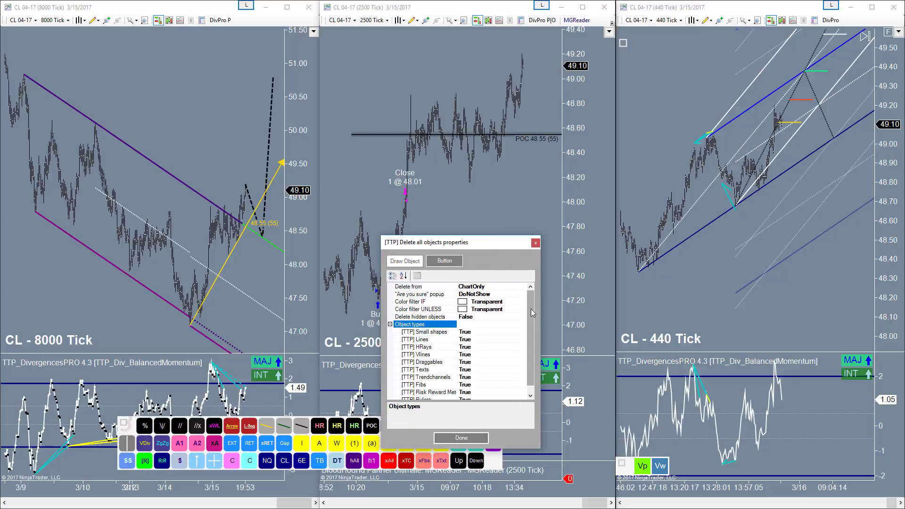
{"action": "scroll", "coordinate": [526, 348], "scroll_direction": "down", "scroll_amount": 1}
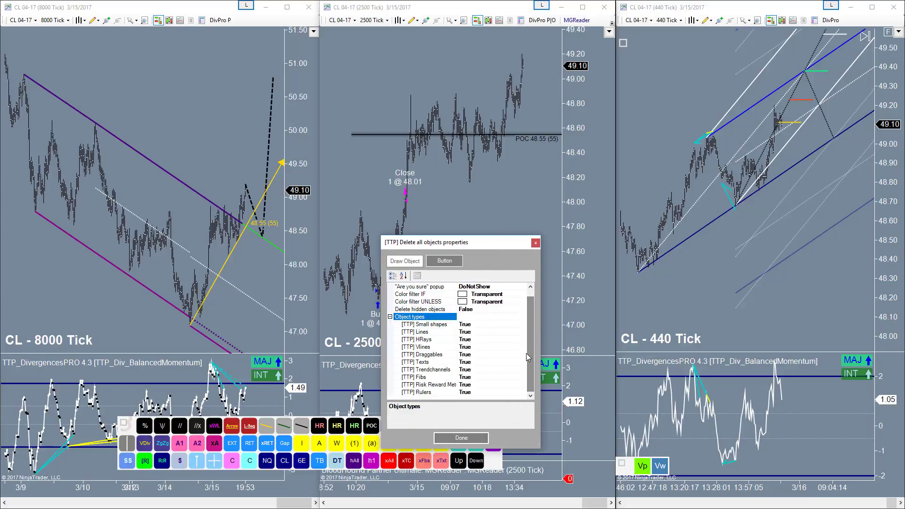
{"action": "left_click", "coordinate": [461, 438]}
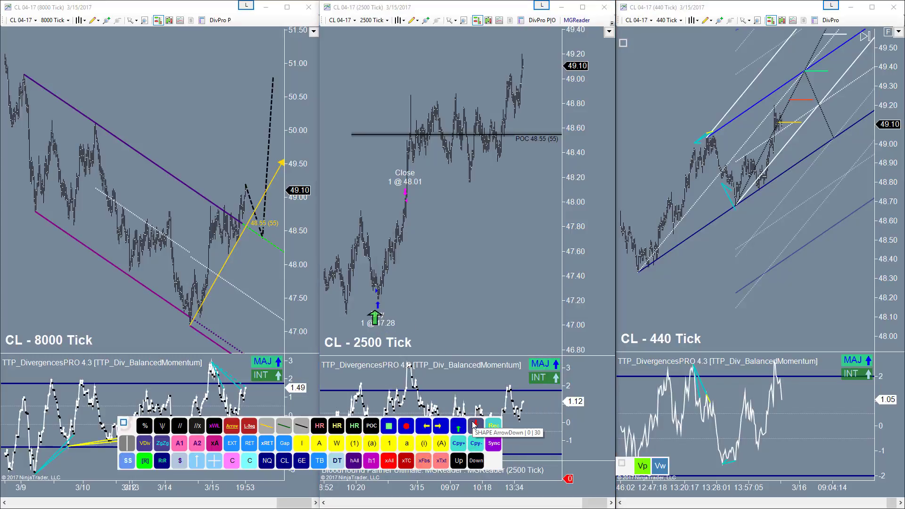
- On CL 2500 Tick, place a red down arrow above the swing high near 48.90 and a large green up arrow below the following swing low
{"action": "left_click", "coordinate": [474, 425]}
{"action": "left_click", "coordinate": [461, 115]}
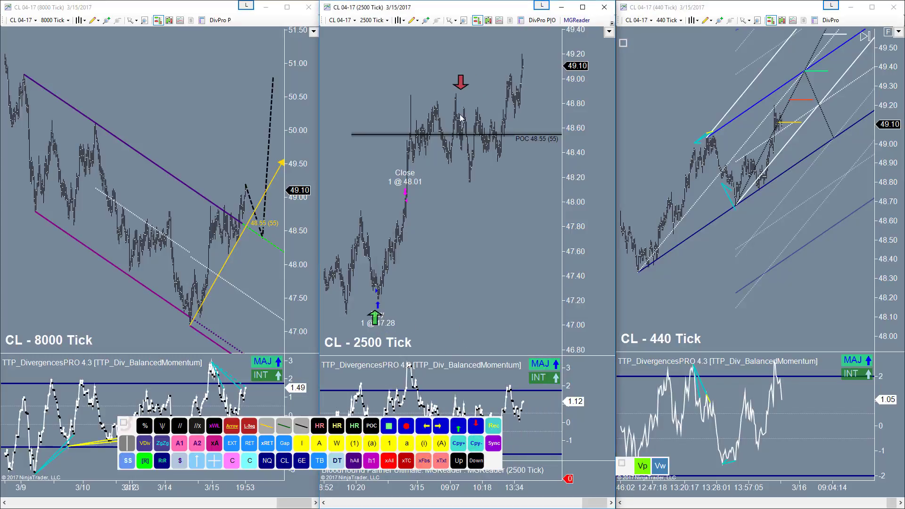
{"action": "left_click", "coordinate": [459, 461]}
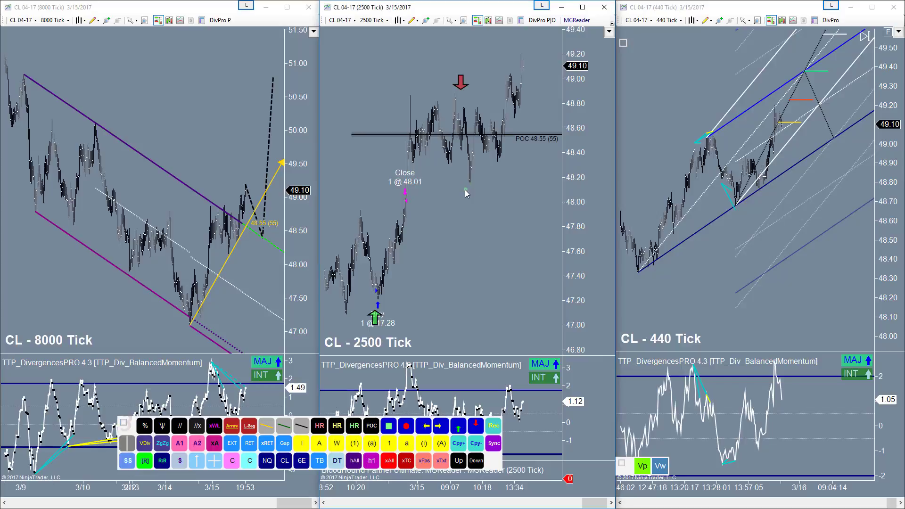
{"action": "left_click", "coordinate": [471, 222]}
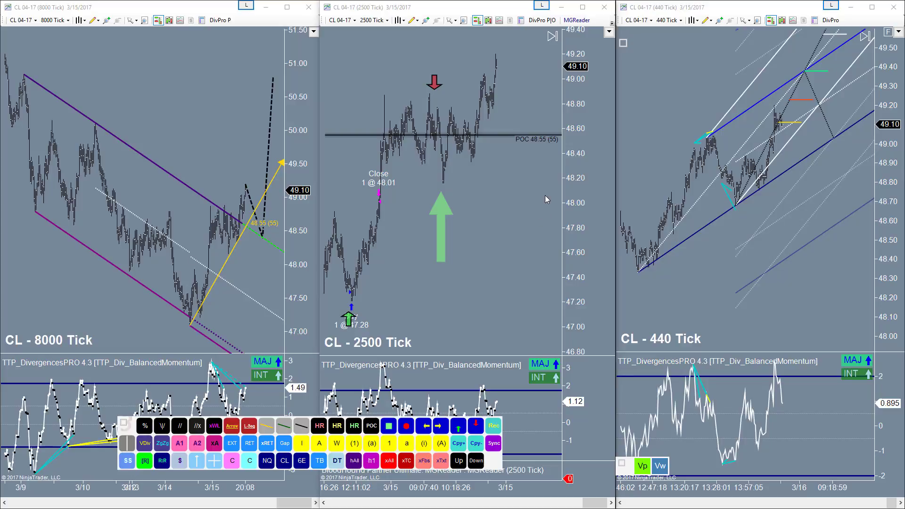
- Open the MGReader logic and bring up the TTP_TrendChannelReader3 indicator settings of the 8000T_TCReader node
{"action": "left_click", "coordinate": [576, 21]}
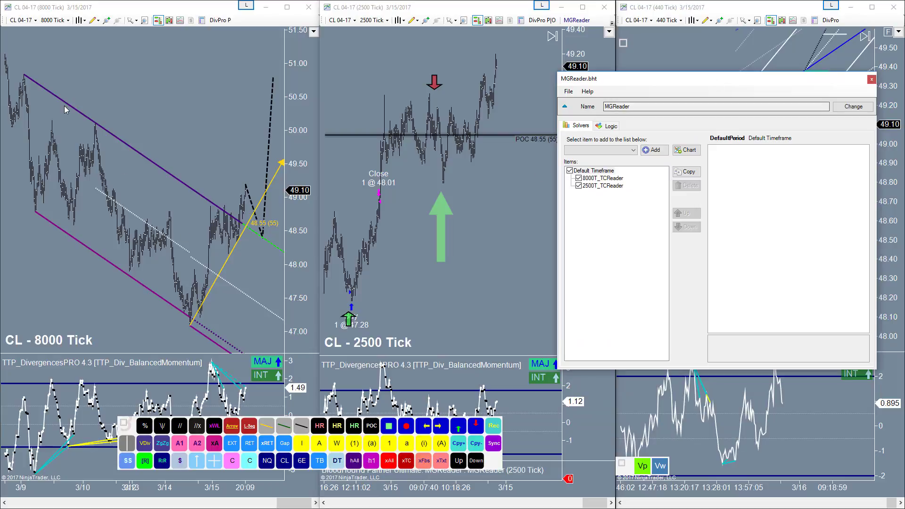
{"action": "left_click", "coordinate": [609, 126]}
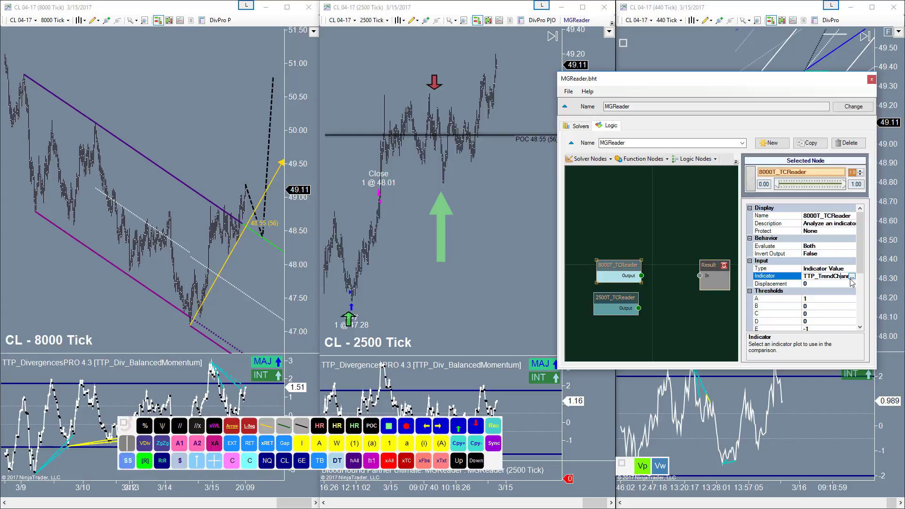
{"action": "left_click", "coordinate": [853, 276]}
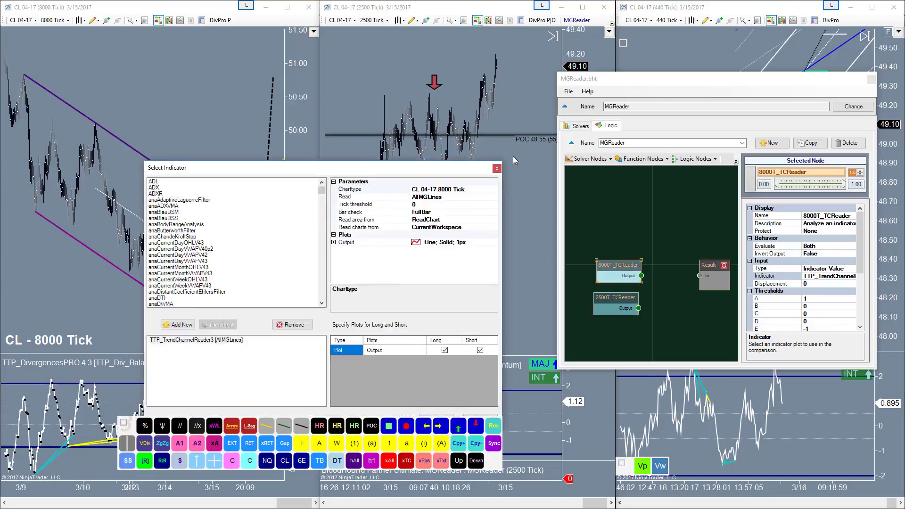
{"action": "left_click_drag", "start_coordinate": [472, 174], "coordinate": [739, 63]}
{"action": "left_click", "coordinate": [504, 236]}
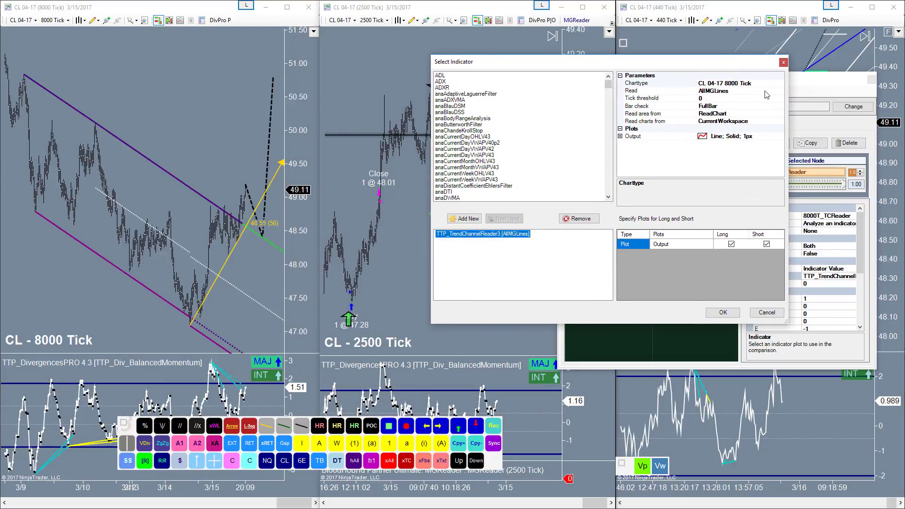
- Keep Charttype CL 04-17 8000 Tick and Read AllMGLines for the channel reader, and connect the 8000T_TCReader output to Result
{"action": "left_click", "coordinate": [766, 84]}
{"action": "left_click", "coordinate": [780, 83]}
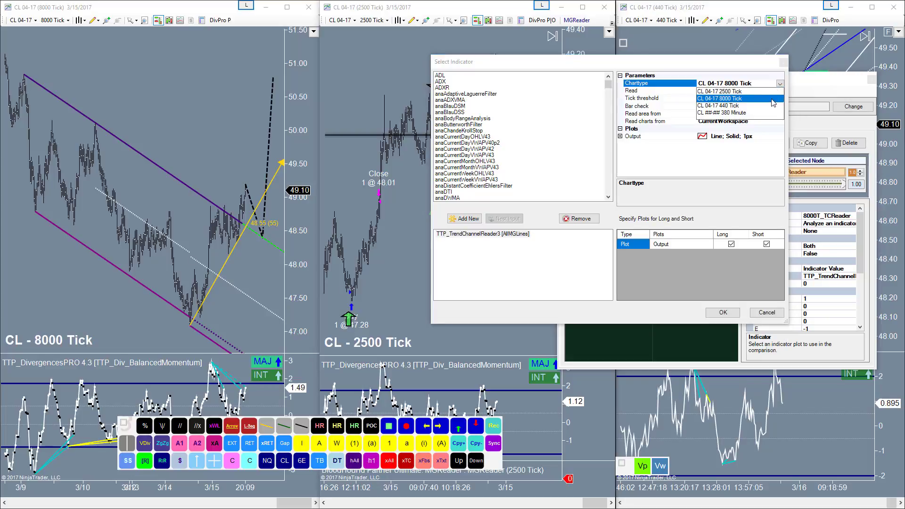
{"action": "left_click", "coordinate": [742, 99]}
{"action": "left_click", "coordinate": [742, 91]}
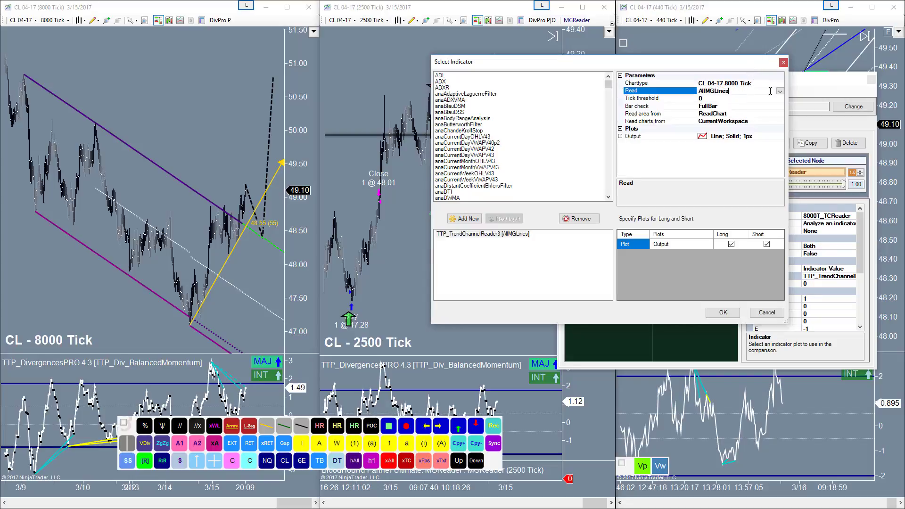
{"action": "left_click", "coordinate": [780, 91]}
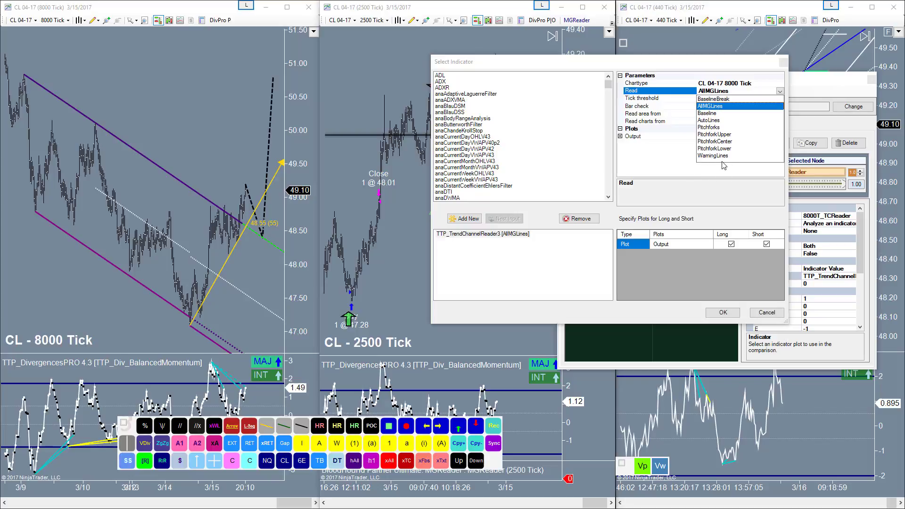
{"action": "left_click", "coordinate": [682, 170]}
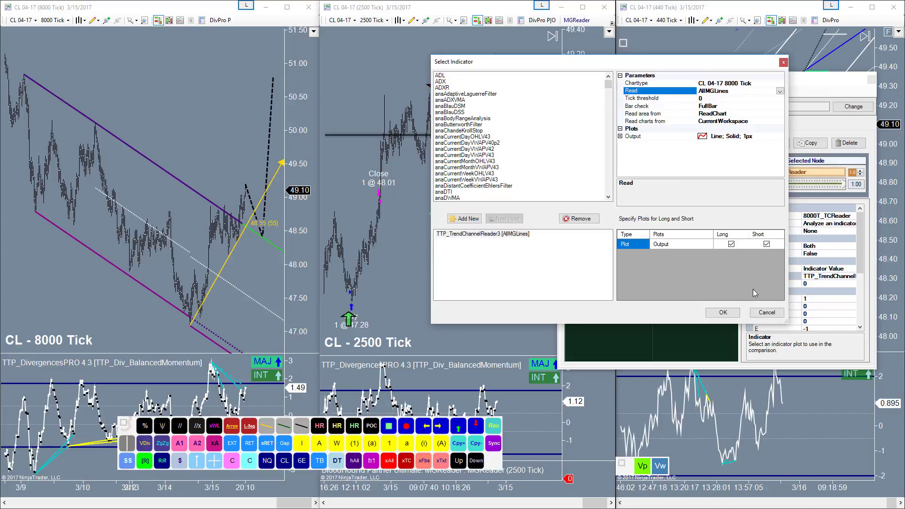
{"action": "left_click", "coordinate": [722, 313]}
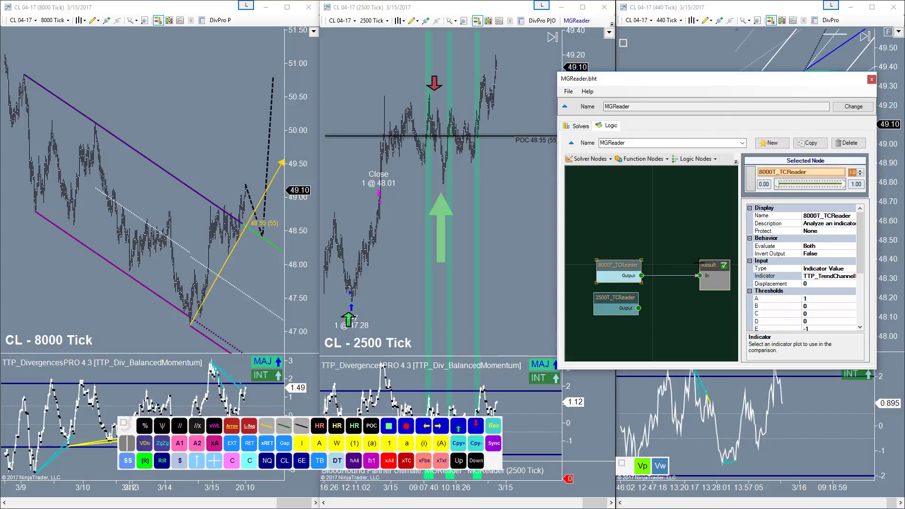
- Set the 8000T_TCReader node's Long Output for Greater Than 1 to 0
{"action": "scroll", "coordinate": [823, 306], "scroll_direction": "down", "scroll_amount": 2}
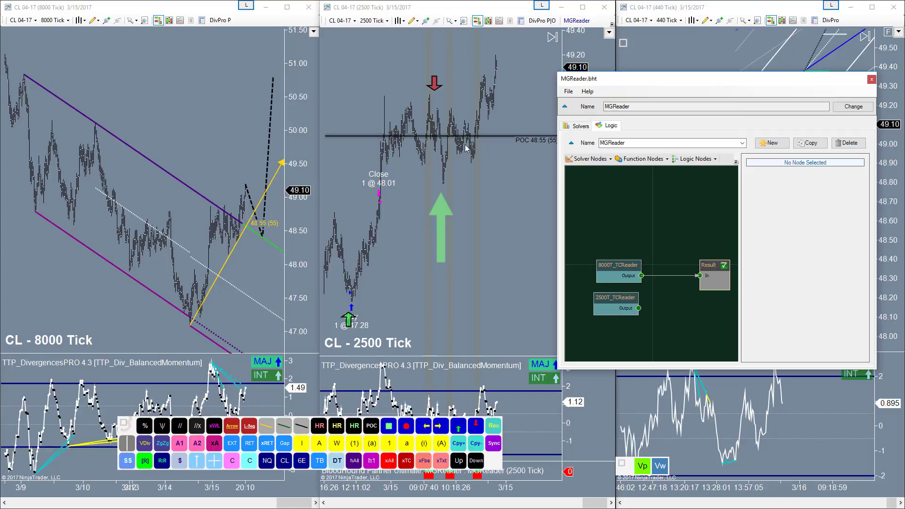
{"action": "left_click", "coordinate": [619, 271]}
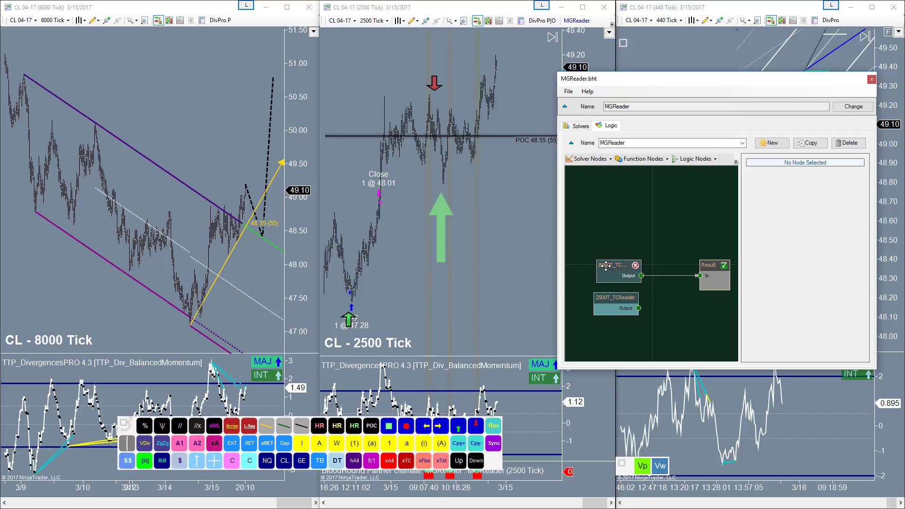
{"action": "double_click", "coordinate": [810, 291]}
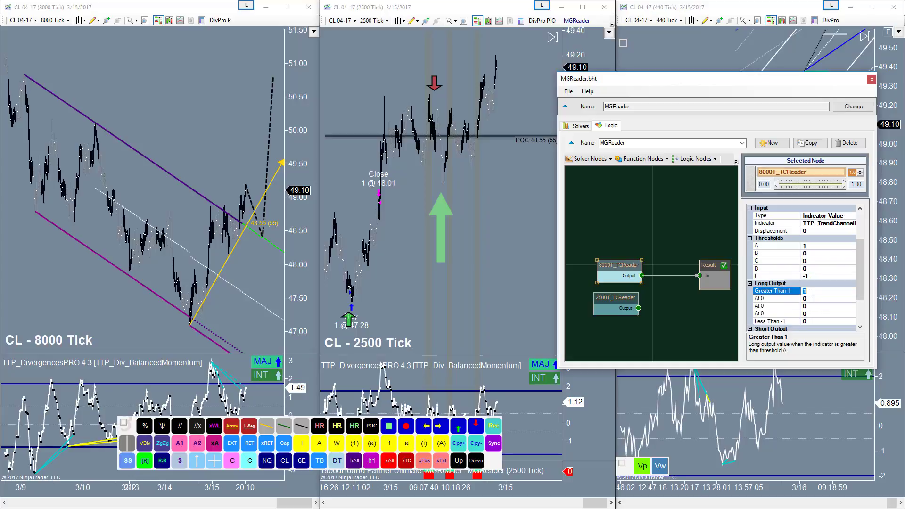
{"action": "type", "text": "0"}
{"action": "left_click", "coordinate": [810, 276]}
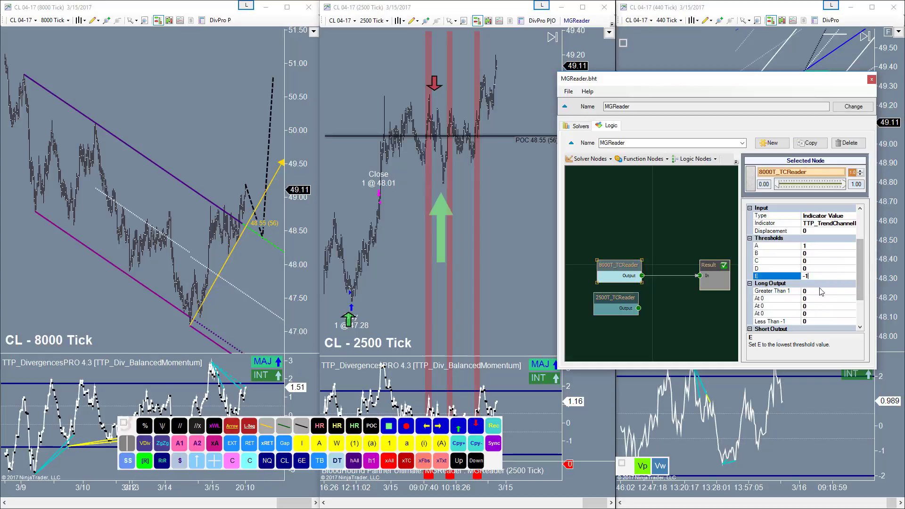
- Set the 8000T_TCReader node's Greater Than 1 value to 1 for Long Output and 0 for Short Output, and close the MGReader editor
{"action": "left_click", "coordinate": [812, 291]}
{"action": "type", "text": "1"}
{"action": "scroll", "coordinate": [823, 301], "scroll_direction": "down", "scroll_amount": 2}
{"action": "left_click", "coordinate": [823, 306]}
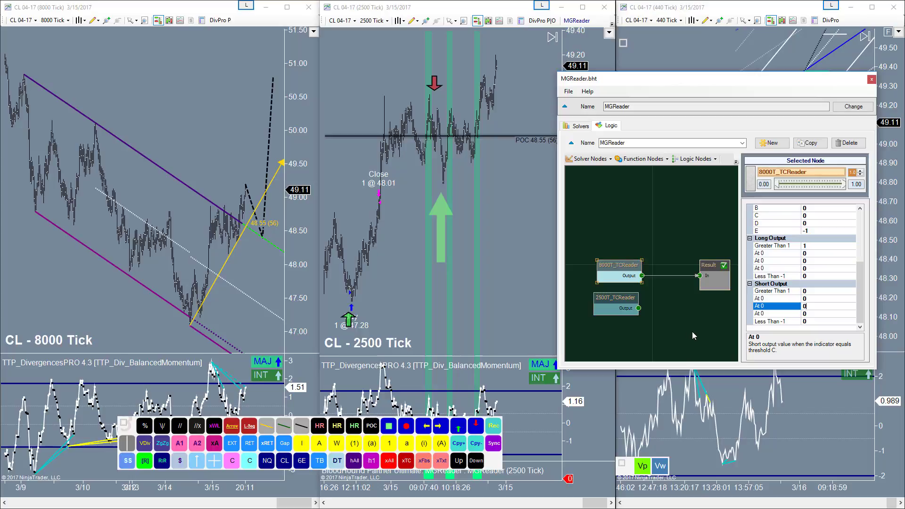
{"action": "left_click", "coordinate": [871, 79]}
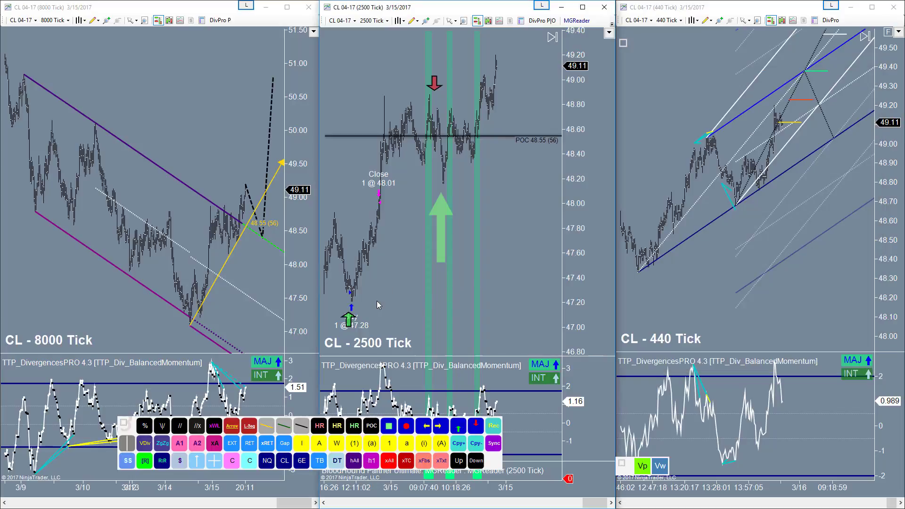
- Compare the reader's signal stripe near the CL 2500 Tick low with the lower channel line on the CL 8000 Tick chart
{"action": "left_click_drag", "start_coordinate": [377, 301], "coordinate": [477, 325]}
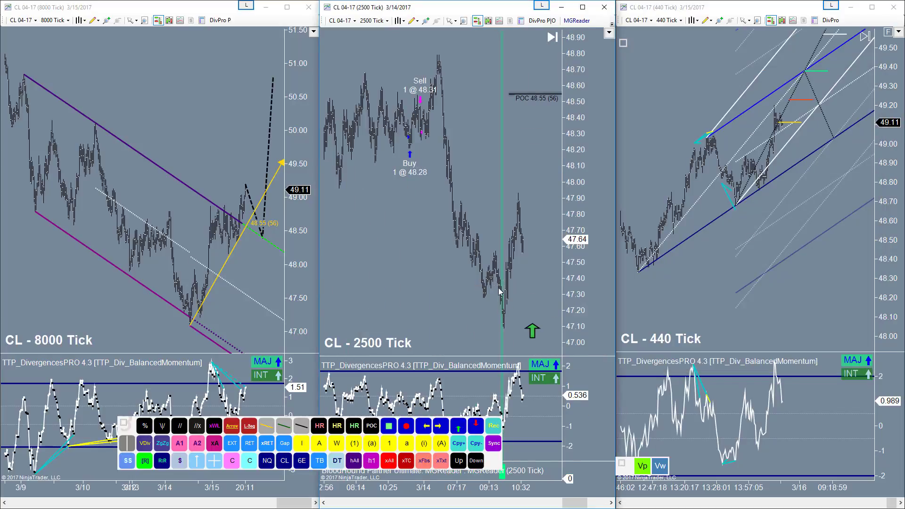
{"action": "left_click", "coordinate": [187, 321]}
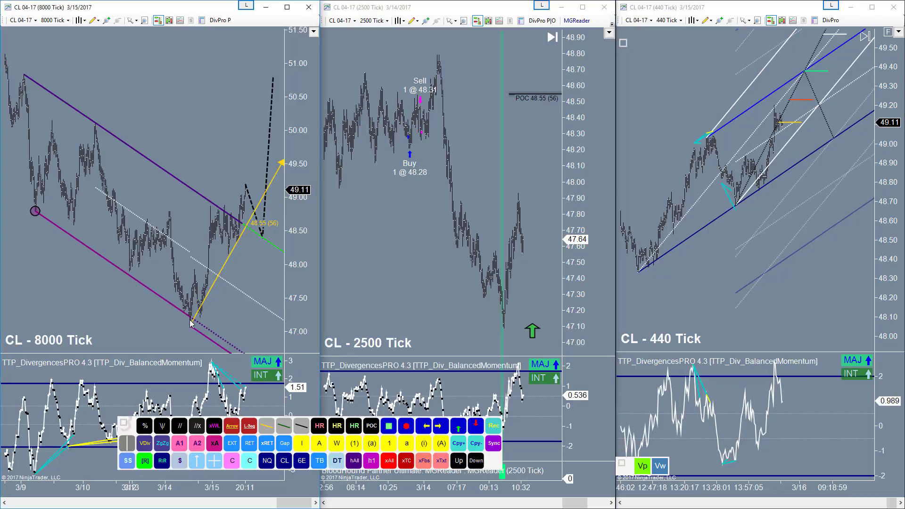
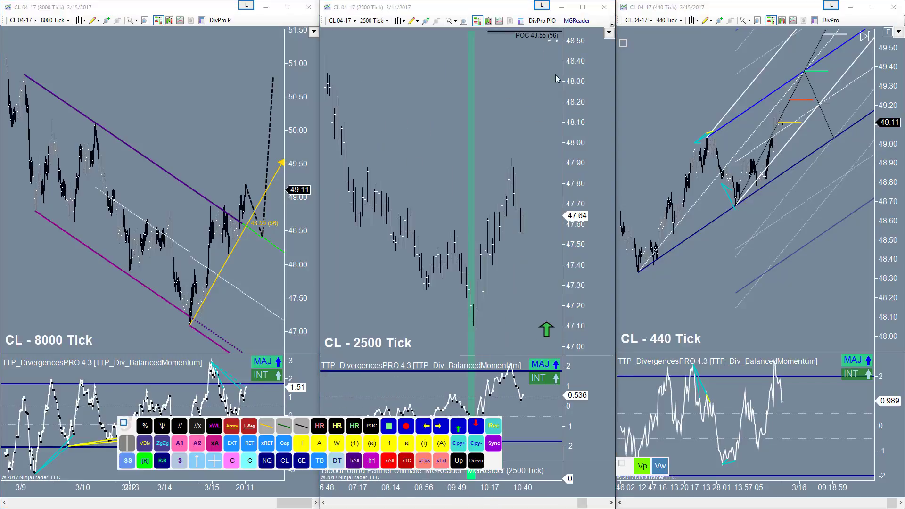
{"action": "left_click_drag", "start_coordinate": [555, 78], "coordinate": [361, 141]}
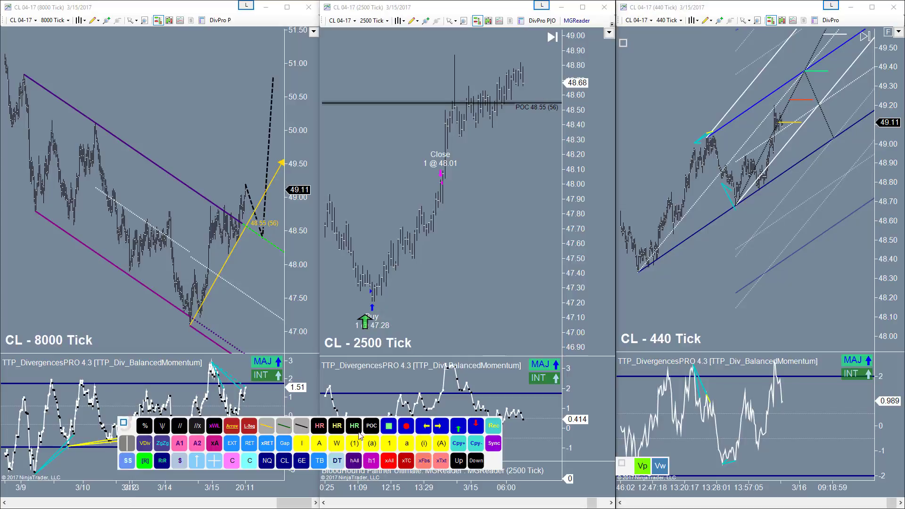
- Draw a risk/reward meter on CL 2500 Tick from the 47.28 buy entry with the risk line at 47.11
{"action": "left_click", "coordinate": [157, 470]}
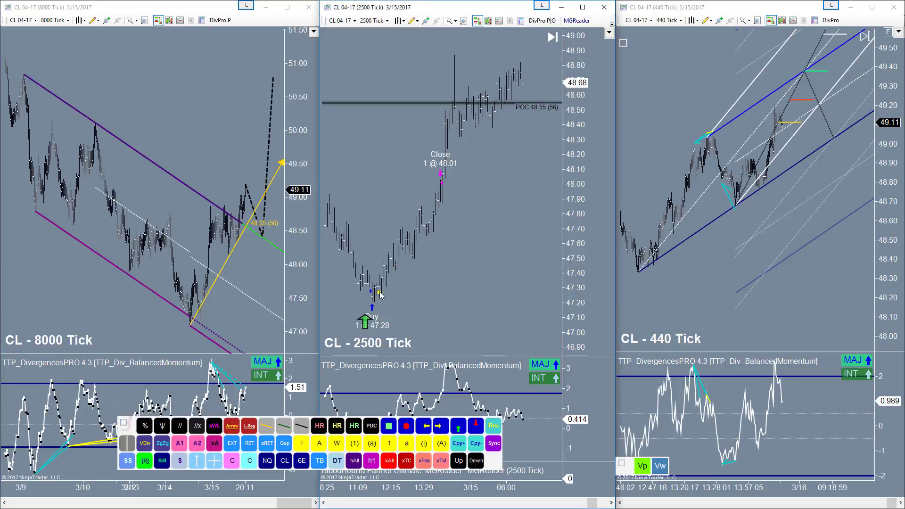
{"action": "left_click", "coordinate": [372, 292]}
{"action": "left_click", "coordinate": [380, 311]}
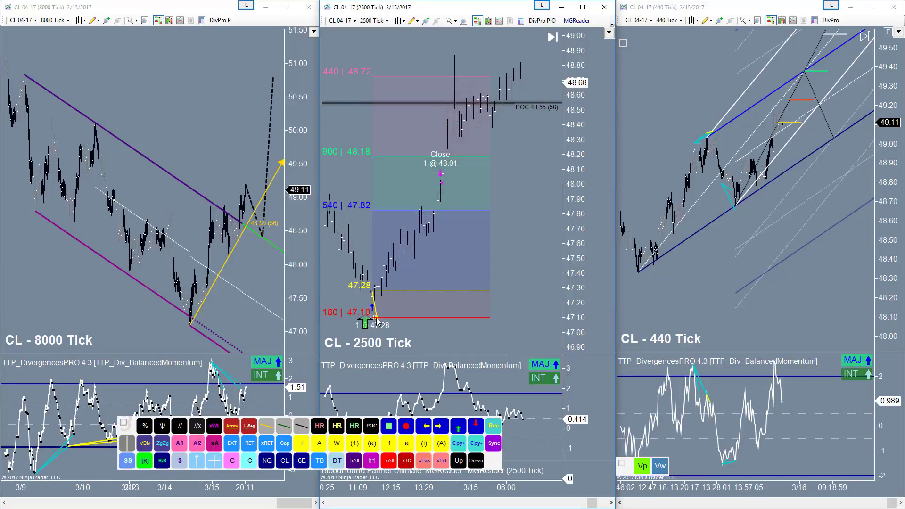
{"action": "left_click", "coordinate": [372, 316]}
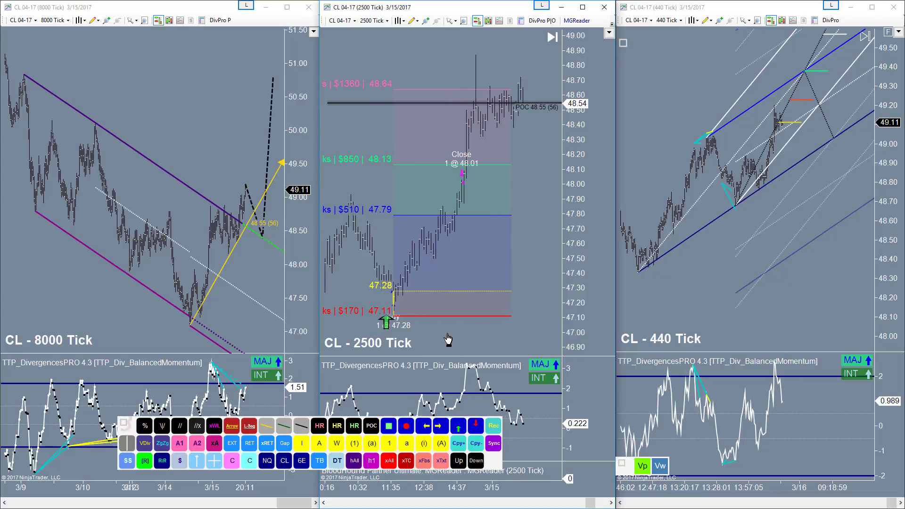
{"action": "left_click", "coordinate": [512, 217]}
{"action": "left_click", "coordinate": [514, 219]}
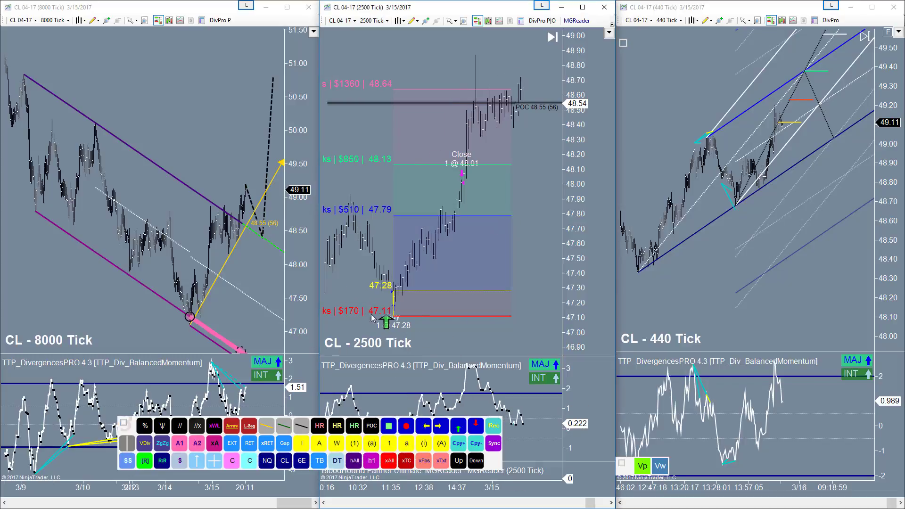
- Check the Quantity multiplier in the risk/reward meter's properties and close them
{"action": "right_click", "coordinate": [162, 459]}
{"action": "left_click", "coordinate": [243, 339]}
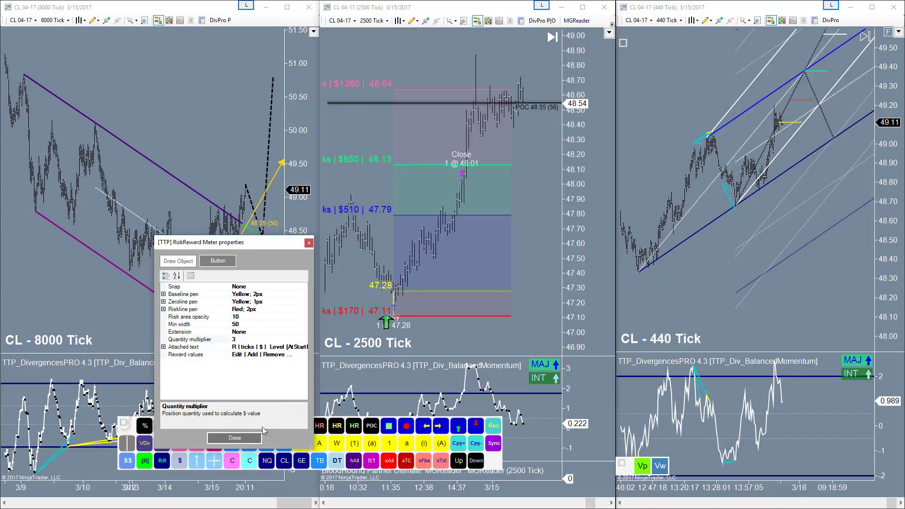
{"action": "left_click", "coordinate": [235, 438]}
- Raise the top reward line of the CL 2500 Tick risk/reward meter to 48.82
{"action": "left_click", "coordinate": [452, 336]}
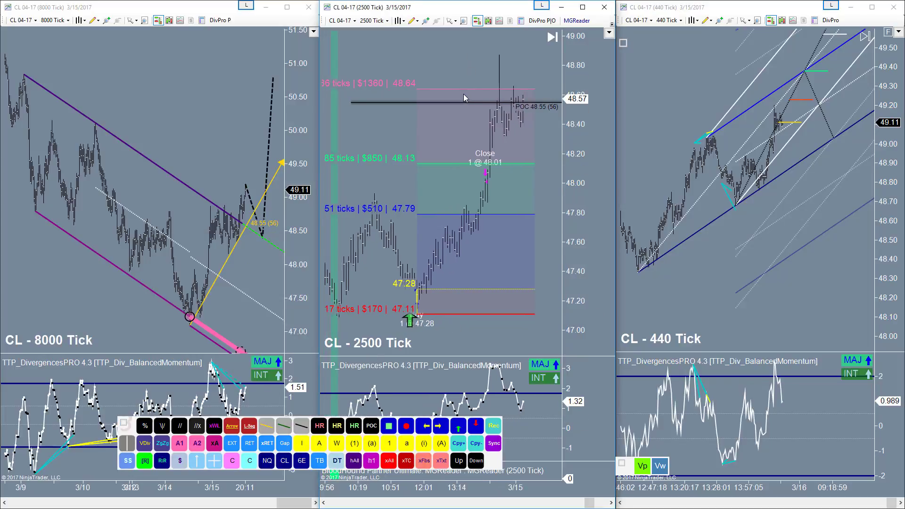
{"action": "left_click_drag", "start_coordinate": [463, 92], "coordinate": [476, 63]}
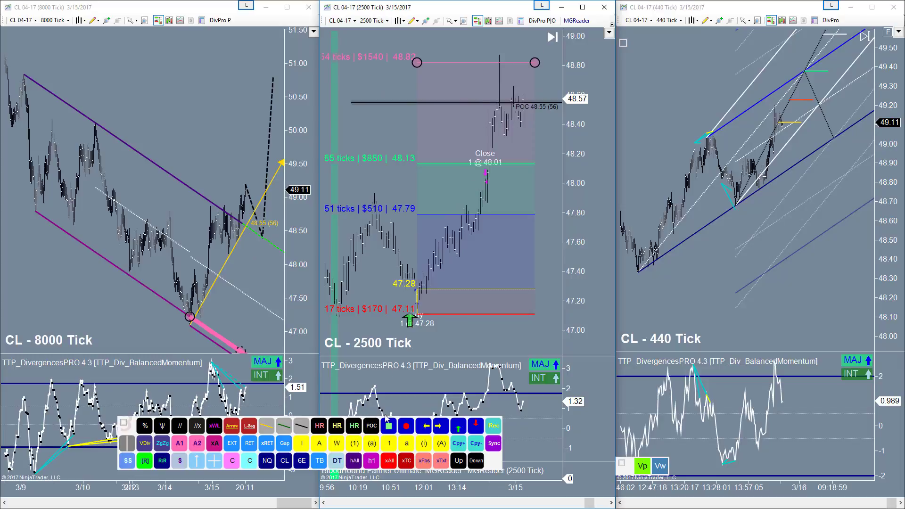
{"action": "left_click_drag", "start_coordinate": [365, 490], "coordinate": [382, 489]}
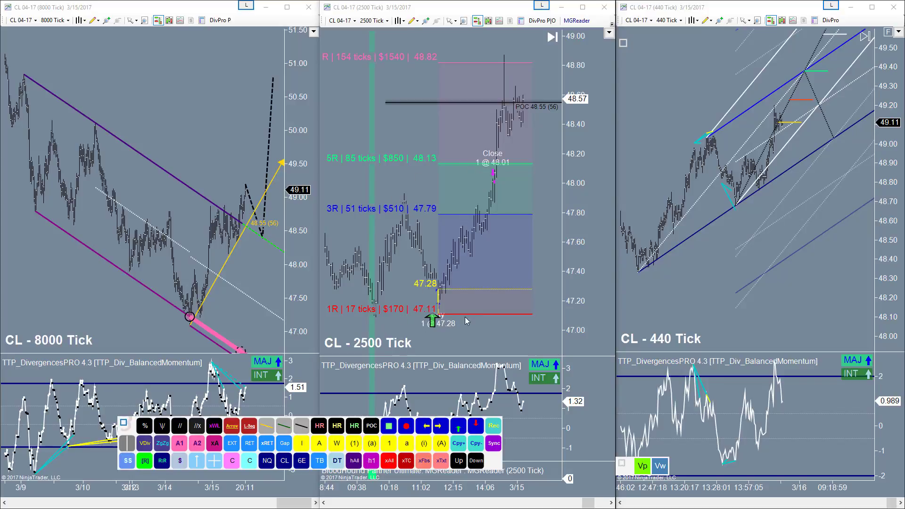
- Delete the green arrow and the risk/reward meter at the 47.28 buy entry on CL 2500 Tick
{"action": "left_click", "coordinate": [442, 319]}
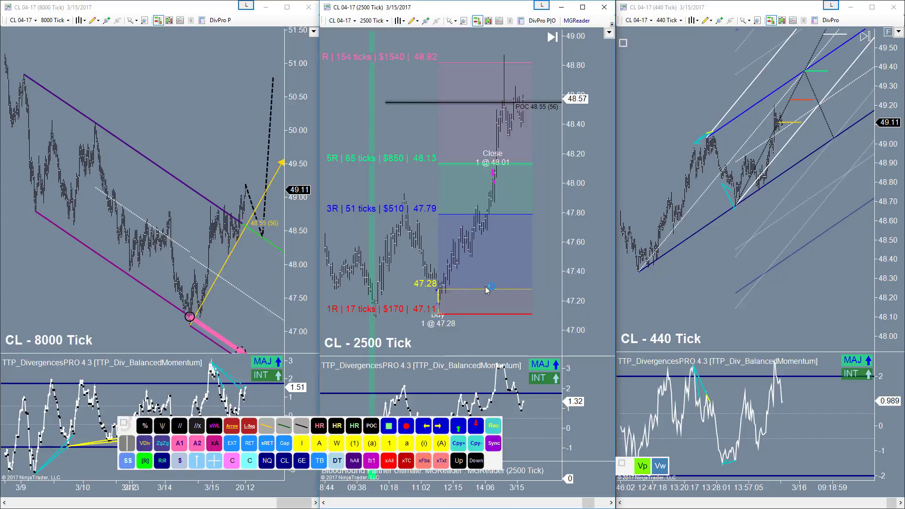
{"action": "left_click", "coordinate": [439, 310]}
{"action": "key", "text": "Delete"}
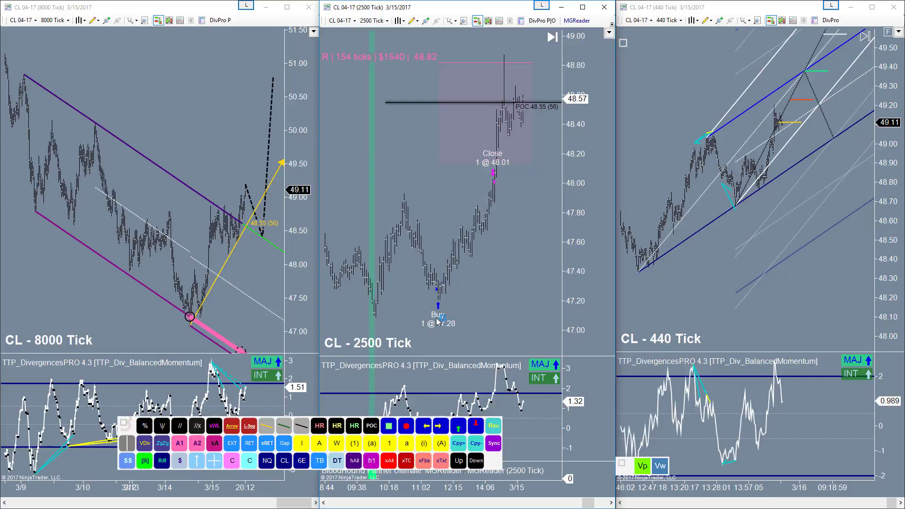
- Measure the rise from the CL 2500 Tick low to about 48.70 with the ruler, and delete the ruler
{"action": "left_click_drag", "start_coordinate": [385, 319], "coordinate": [528, 85]}
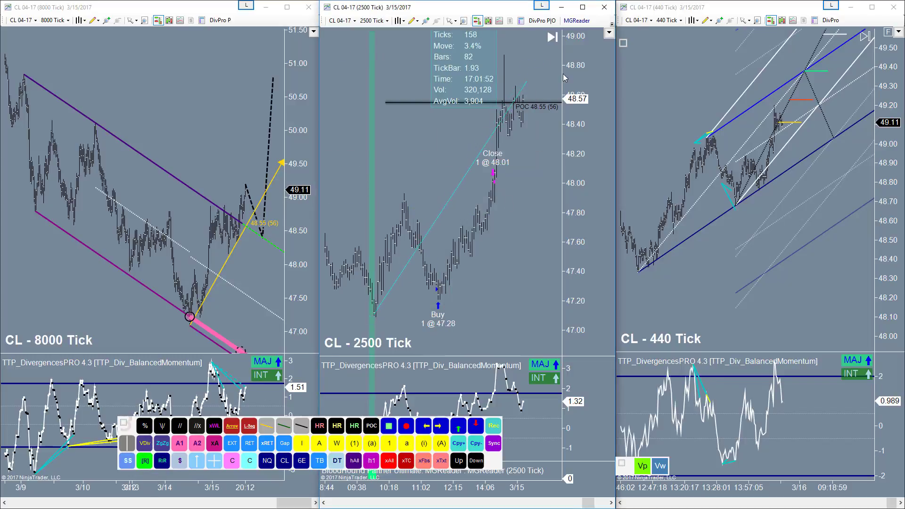
{"action": "left_click_drag", "start_coordinate": [583, 68], "coordinate": [583, 148]}
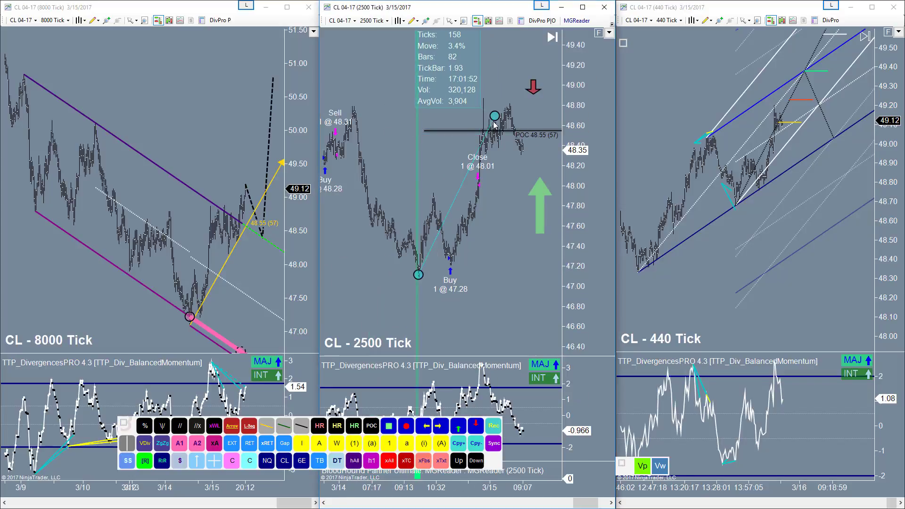
{"action": "left_click_drag", "start_coordinate": [494, 128], "coordinate": [526, 115]}
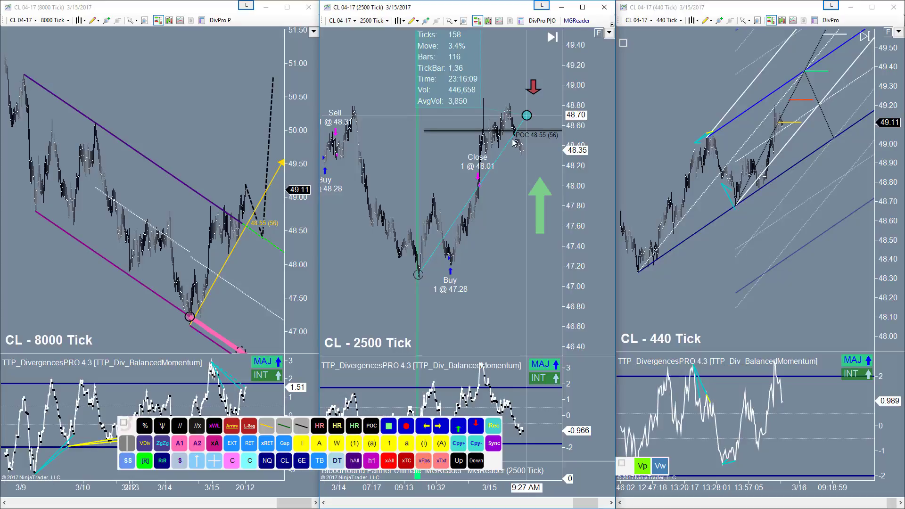
{"action": "left_click_drag", "start_coordinate": [512, 139], "coordinate": [513, 138]}
{"action": "key", "text": "Delete"}
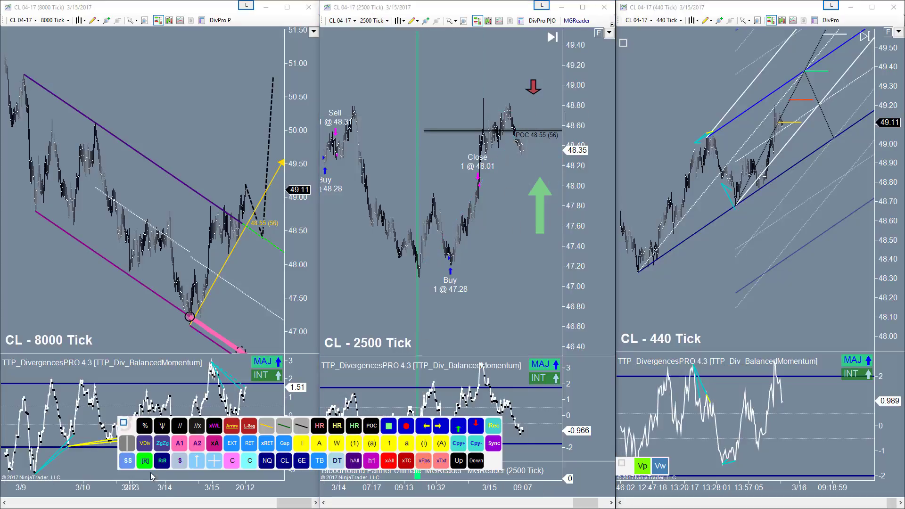
- Measure the upswing from near the 47.28 buy to the latest peak with another ruler on CL 2500 Tick, and delete it
{"action": "left_click", "coordinate": [148, 461]}
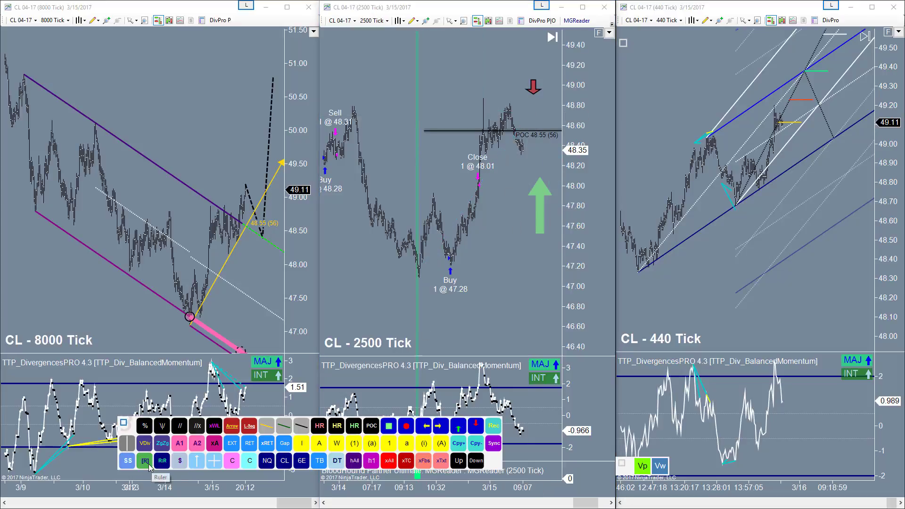
{"action": "left_click", "coordinate": [512, 115]}
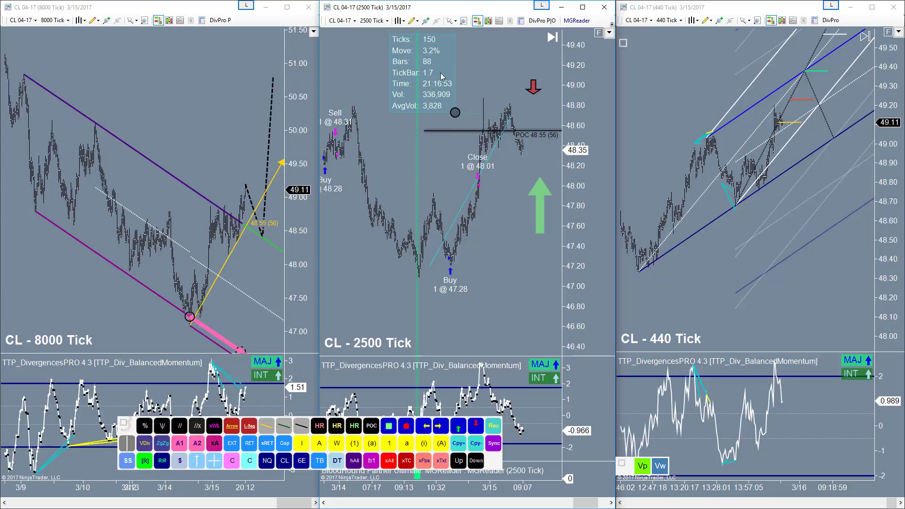
{"action": "left_click", "coordinate": [469, 196]}
{"action": "key", "text": "Delete"}
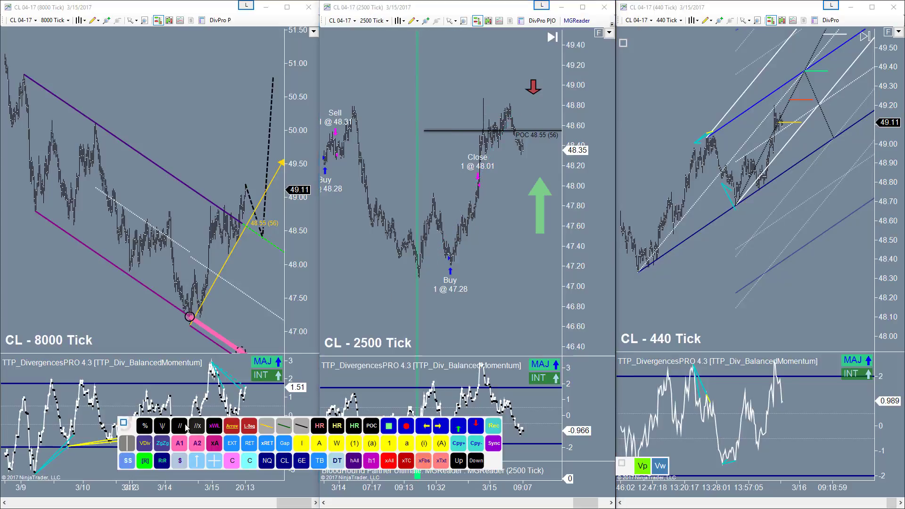
{"action": "left_click", "coordinate": [145, 460]}
{"action": "left_click", "coordinate": [467, 267]}
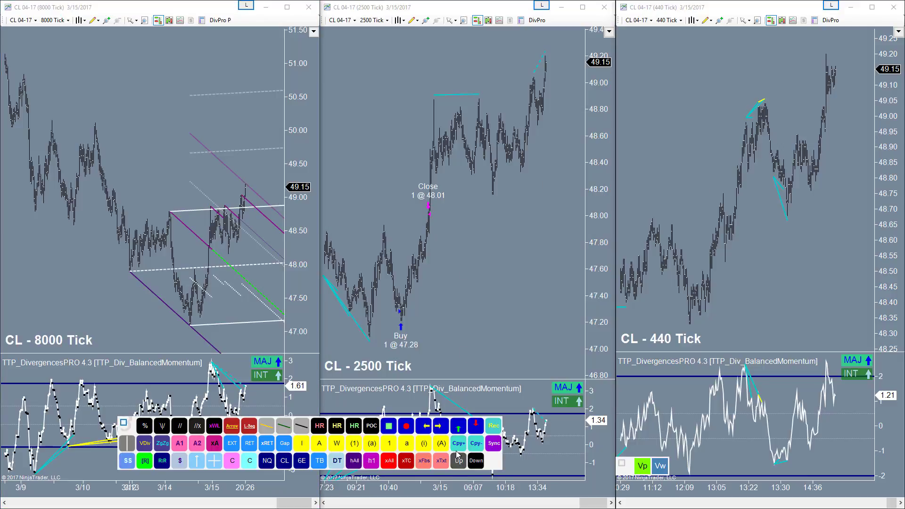
- Copy the CL 8000 Tick channel to the 2500 and 440 Tick charts, and delete the copies
{"action": "left_click", "coordinate": [162, 302]}
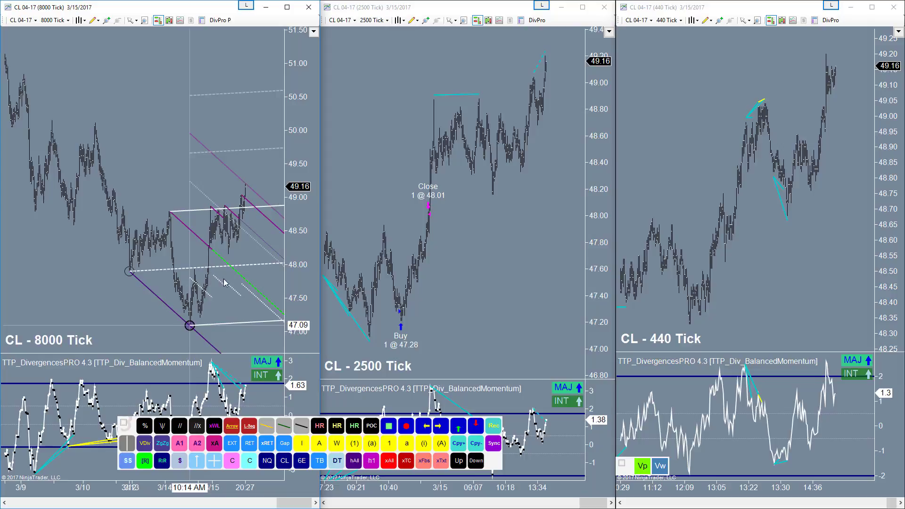
{"action": "left_click", "coordinate": [458, 443]}
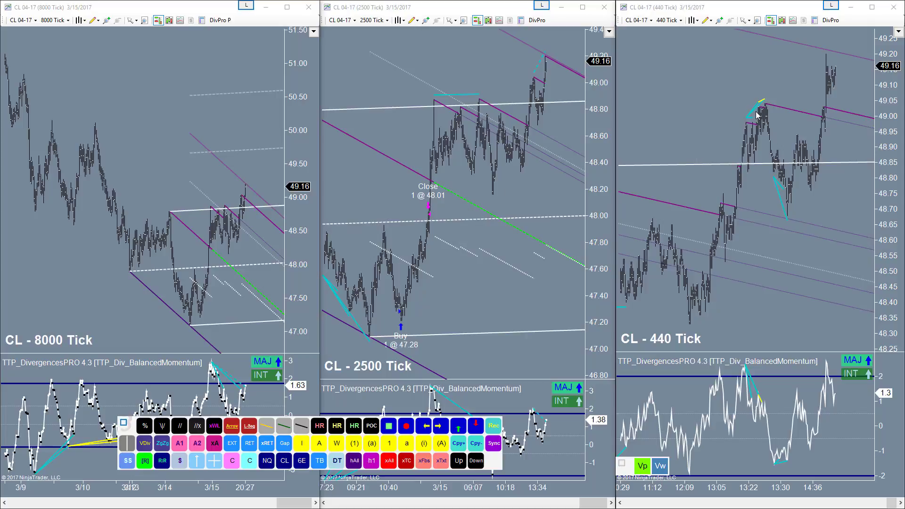
{"action": "left_click", "coordinate": [389, 460]}
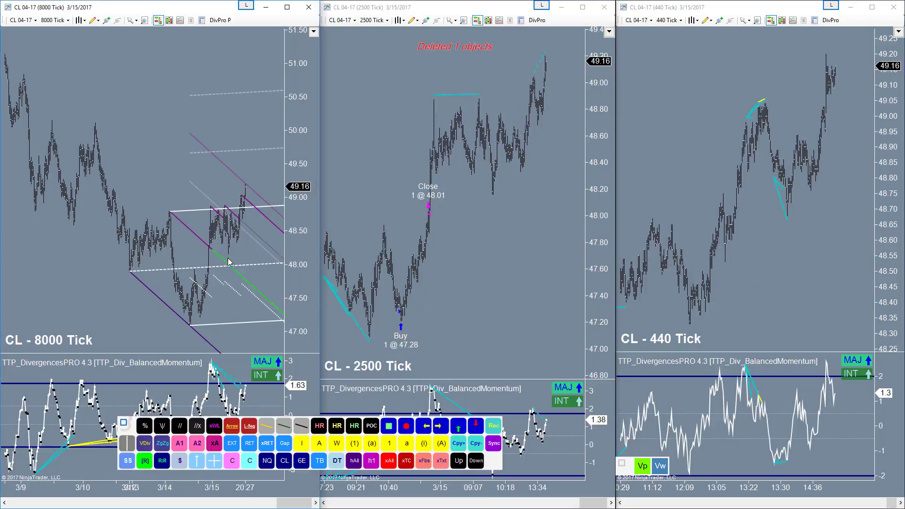
- Redraw the CL 8000 Tick channel from the 47.90 low to the 47.09 low and copy it only to CL 2500 Tick
{"action": "left_click", "coordinate": [163, 425]}
{"action": "left_click", "coordinate": [129, 279]}
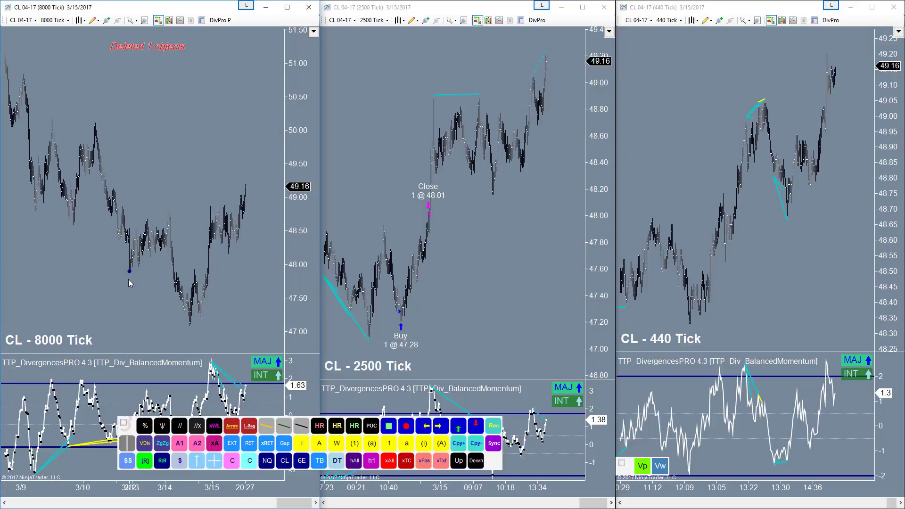
{"action": "left_click", "coordinate": [173, 337]}
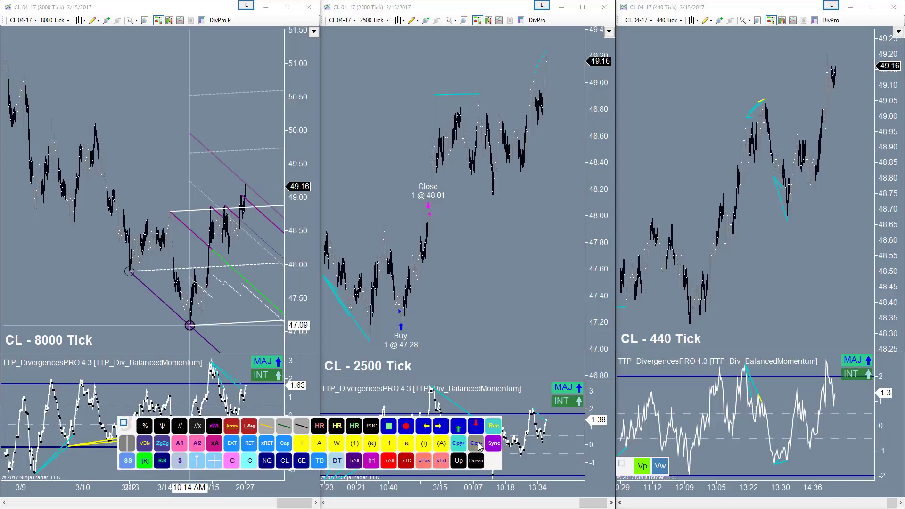
{"action": "left_click", "coordinate": [481, 255]}
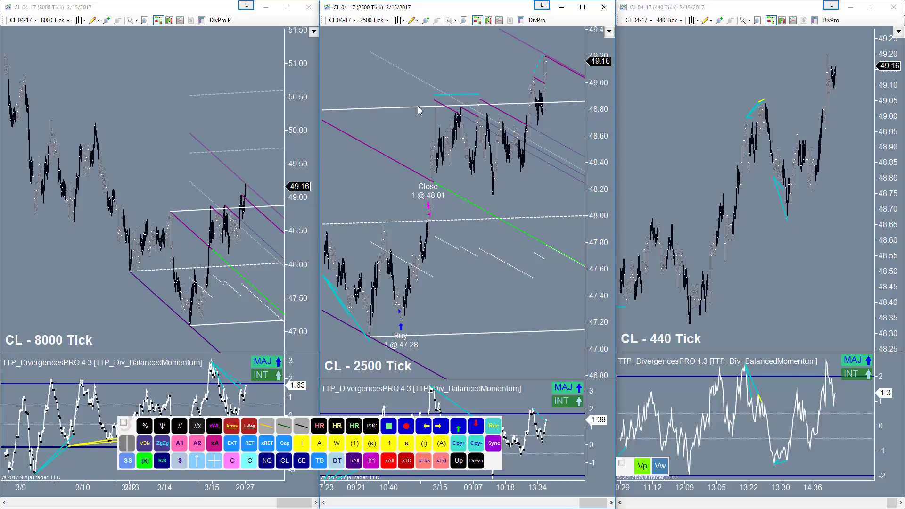
- Review the Target options in the single-object copy properties, keep InstrumentFasterCharts and close the dialog
{"action": "right_click", "coordinate": [458, 443]}
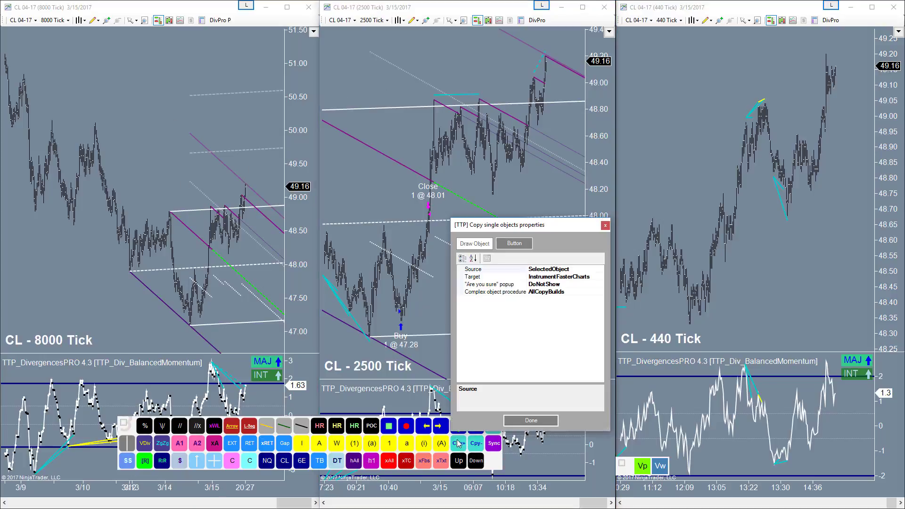
{"action": "left_click", "coordinate": [589, 272]}
{"action": "left_click", "coordinate": [597, 277]}
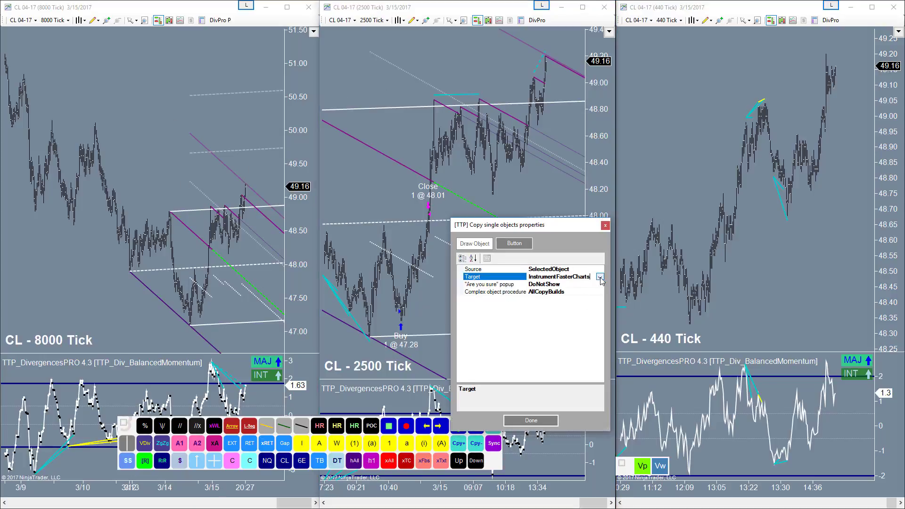
{"action": "left_click", "coordinate": [599, 277]}
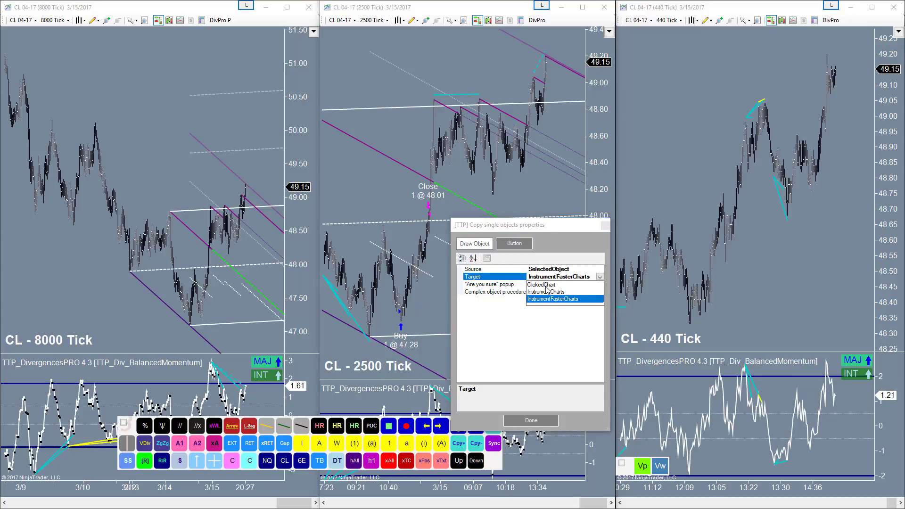
{"action": "left_click", "coordinate": [569, 299]}
{"action": "left_click", "coordinate": [547, 422]}
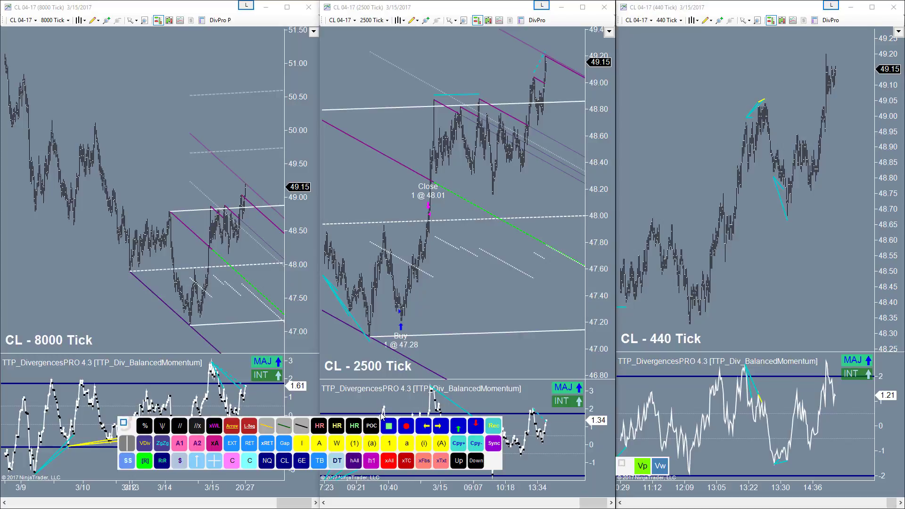
- Delete the channels from the CL 8000 Tick and CL 2500 Tick charts
{"action": "left_click", "coordinate": [157, 298]}
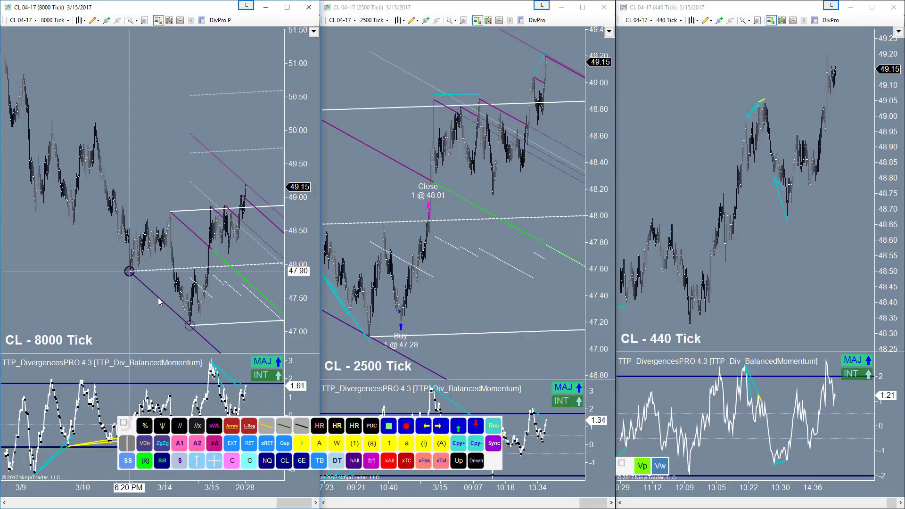
{"action": "key", "text": "Delete"}
{"action": "left_click", "coordinate": [347, 329]}
{"action": "key", "text": "ctrl+Delete"}
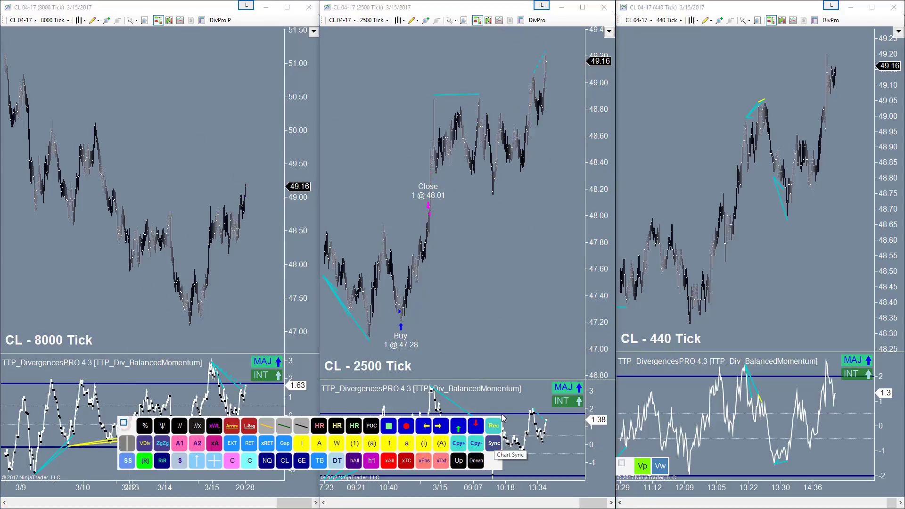
- Turn on chart sync for the CL 8000, 2500 and 440 Tick charts
{"action": "left_click", "coordinate": [494, 445]}
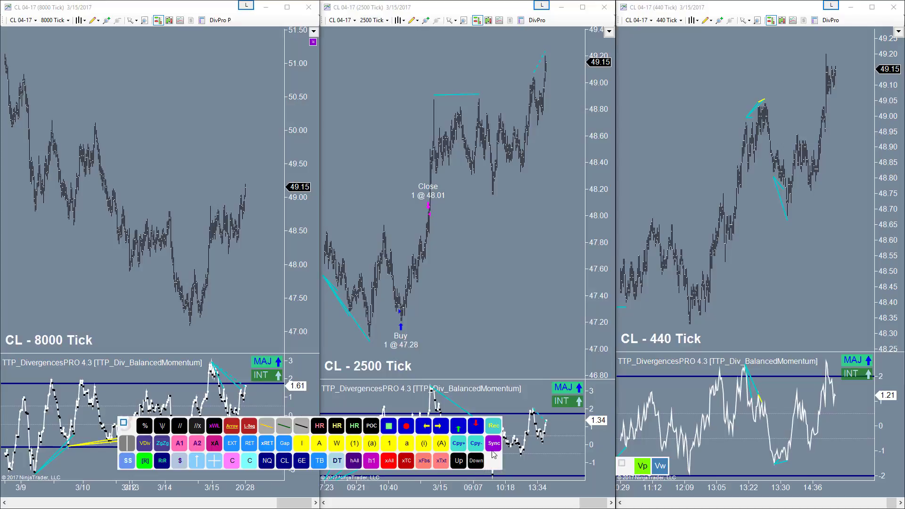
{"action": "left_click", "coordinate": [484, 310]}
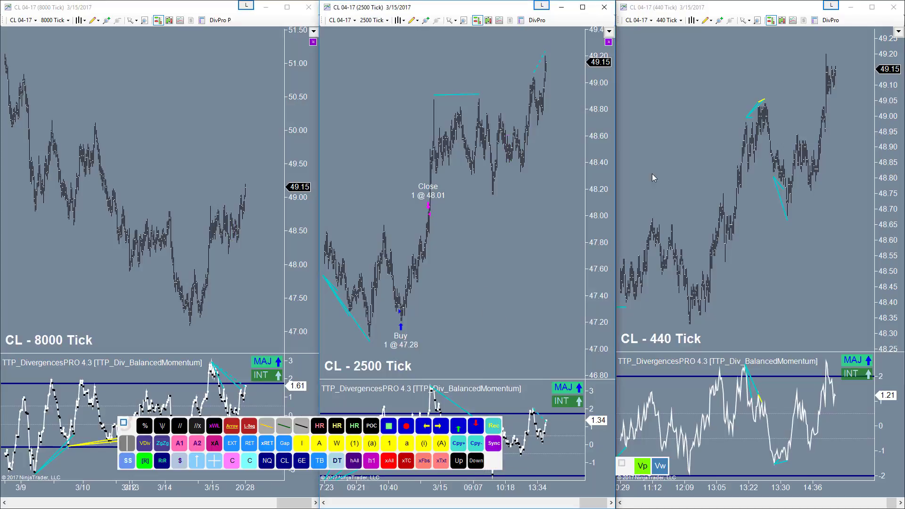
{"action": "left_click", "coordinate": [674, 145]}
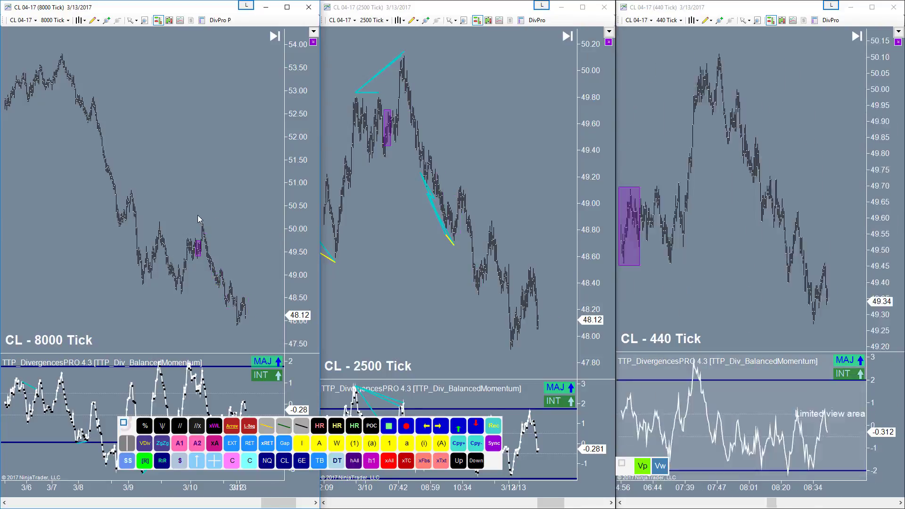
- Move the synced CL charts through the price action around 3/10 to examine how they follow each other
{"action": "left_click_drag", "start_coordinate": [203, 213], "coordinate": [151, 94]}
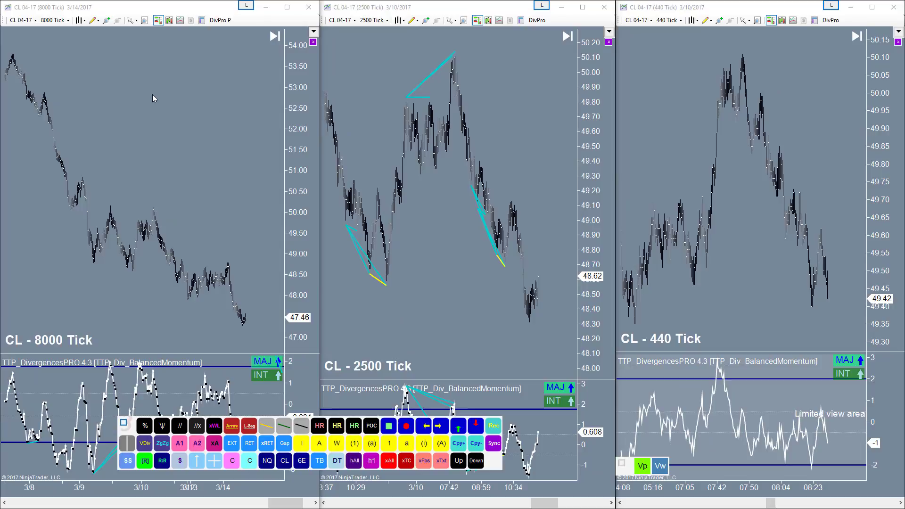
{"action": "key", "text": "Print"}
{"action": "left_click_drag", "start_coordinate": [108, 300], "coordinate": [896, 508]}
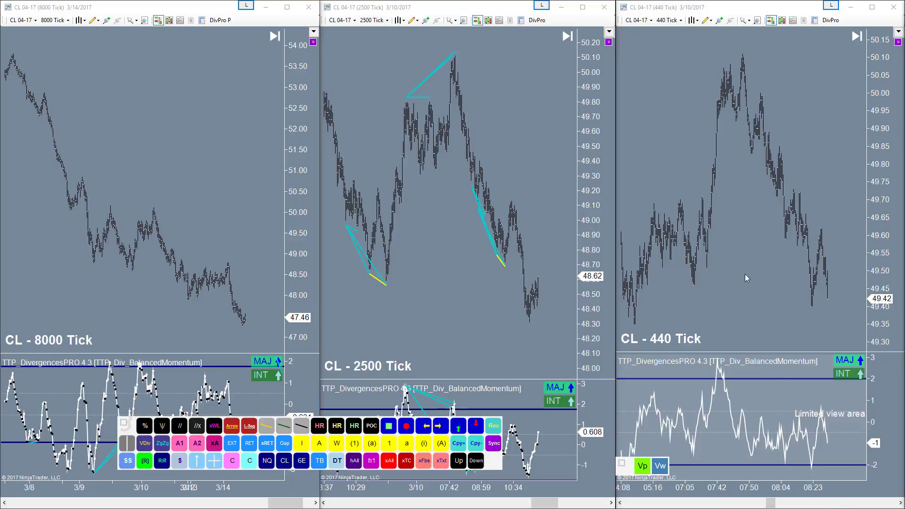
{"action": "left_click_drag", "start_coordinate": [745, 278], "coordinate": [754, 284]}
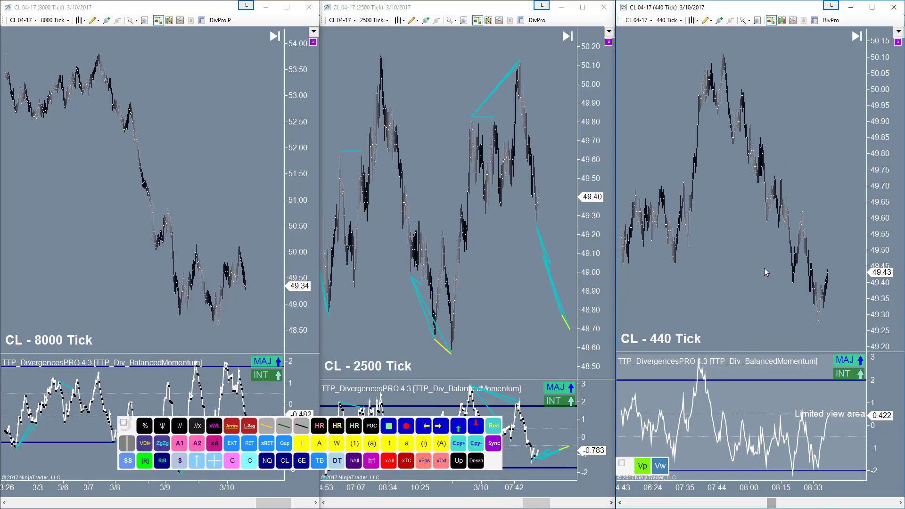
{"action": "left_click", "coordinate": [533, 23]}
{"action": "left_click", "coordinate": [219, 22]}
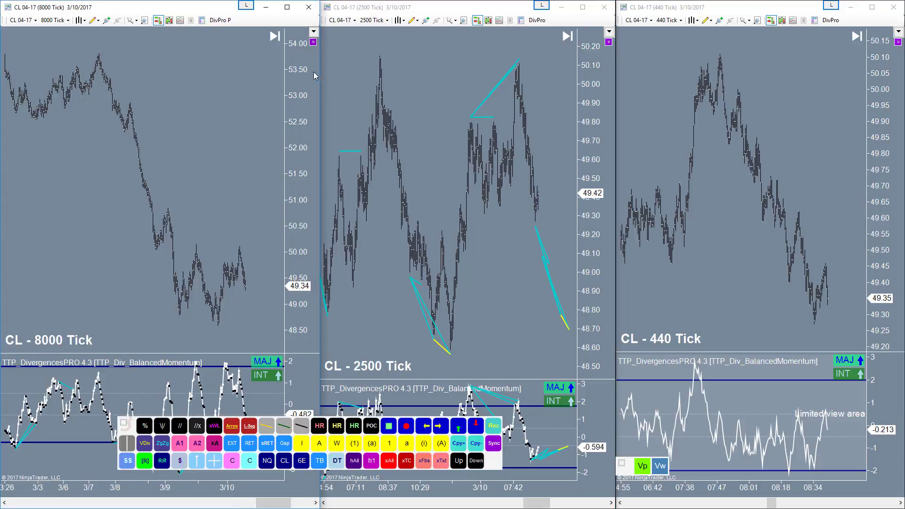
{"action": "left_click", "coordinate": [536, 23]}
{"action": "left_click", "coordinate": [770, 252]}
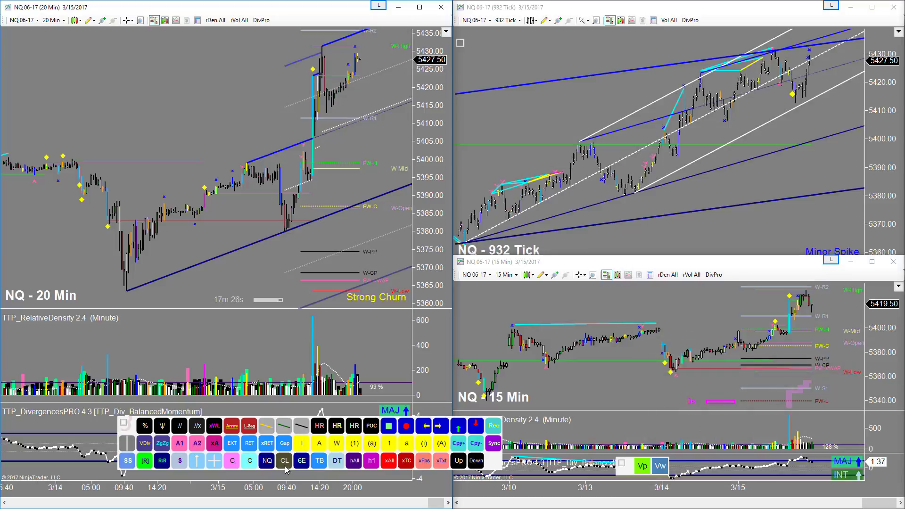
- Switch from the NQ charts to the CL 20 Min and 1760 Tick charts
{"action": "left_click", "coordinate": [284, 462]}
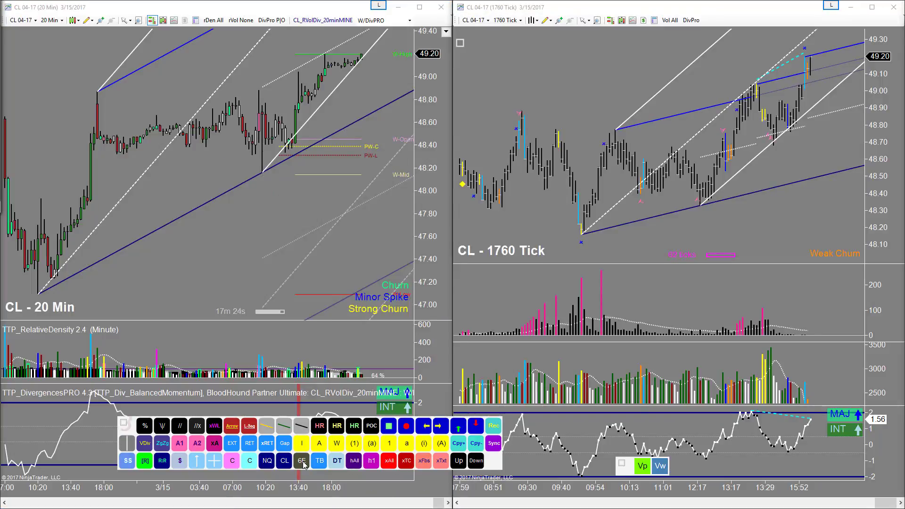
- Cycle the chart windows through the 6E and CL sets, ending on the NQ 20 Min, 932 Tick and 15 Min charts
{"action": "left_click", "coordinate": [302, 462]}
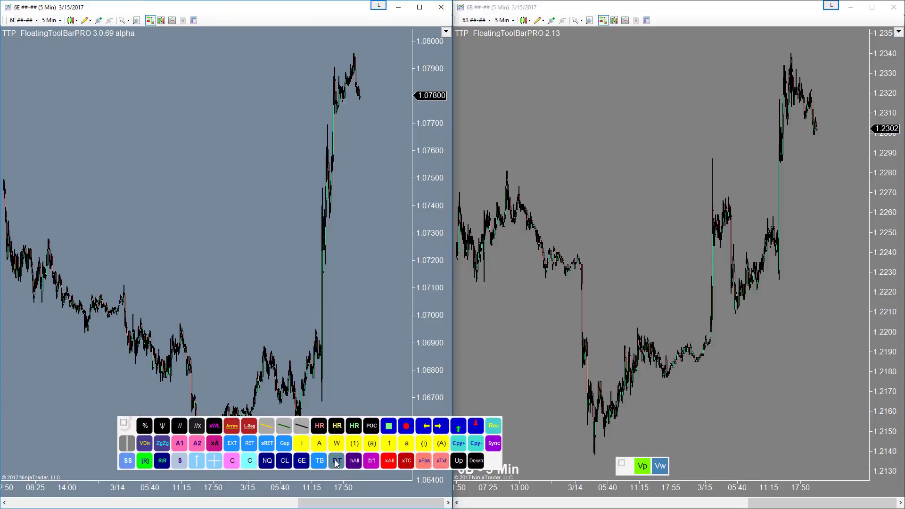
{"action": "left_click", "coordinate": [336, 462]}
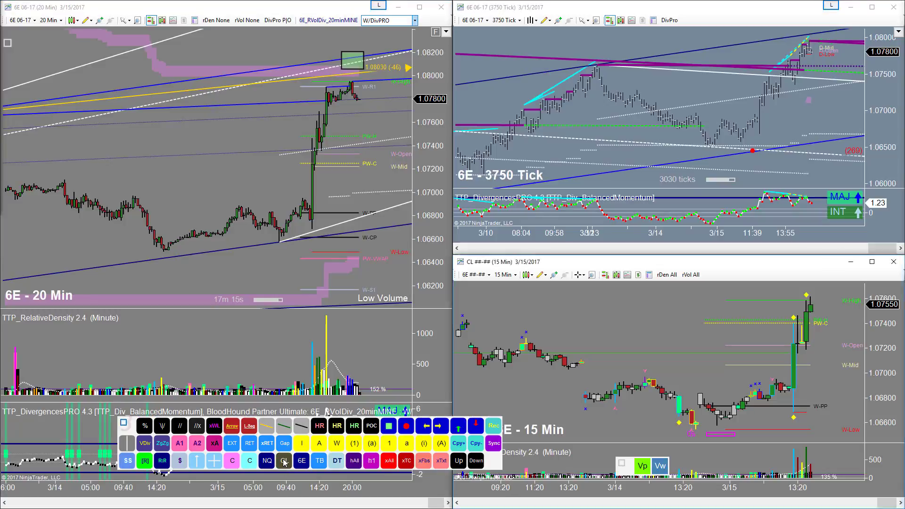
{"action": "left_click", "coordinate": [284, 461]}
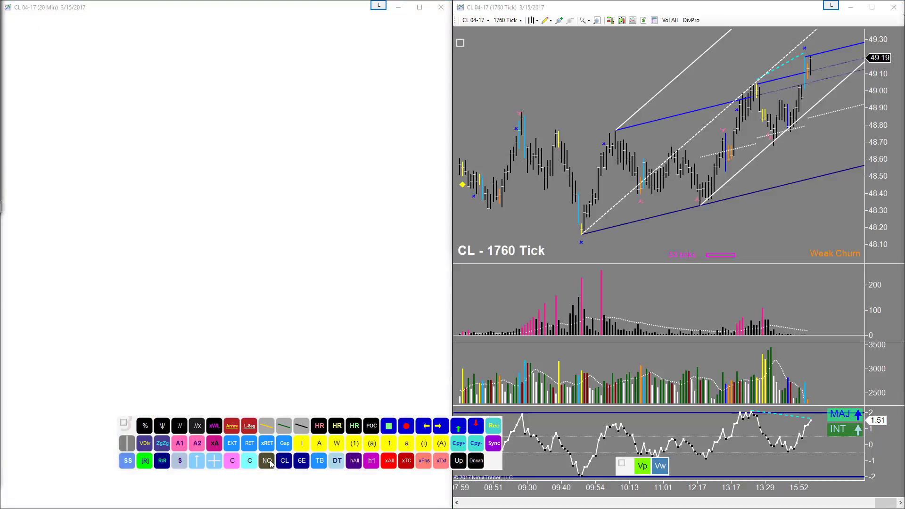
{"action": "left_click", "coordinate": [266, 461]}
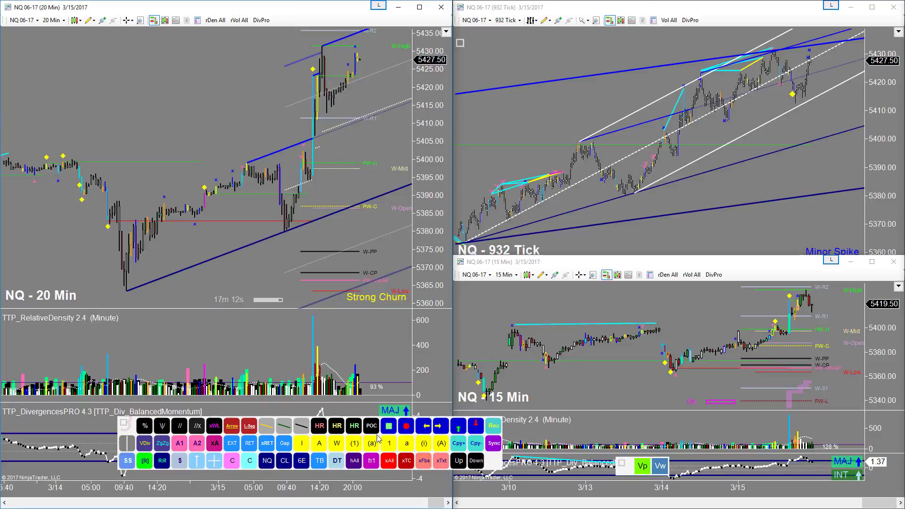
{"action": "left_click", "coordinate": [423, 443]}
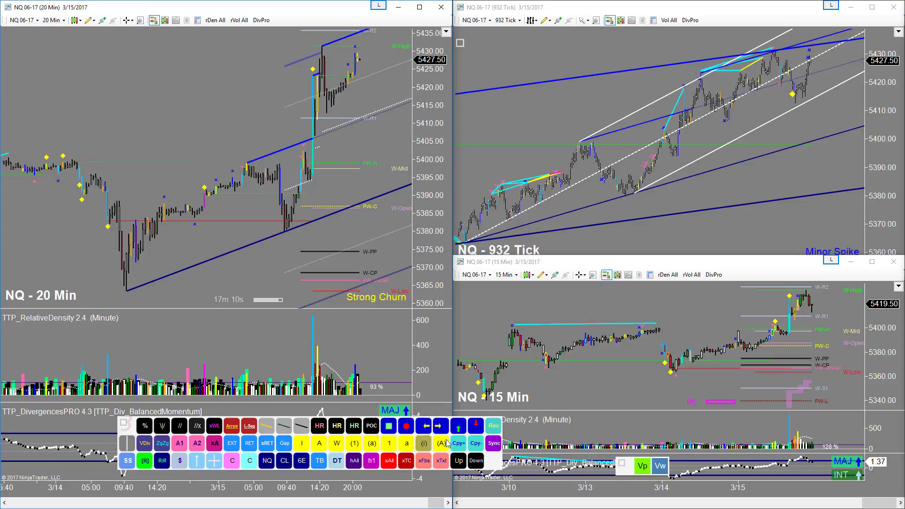
- Clone the drawing toolbar panel from its settings to get a second copy on the charts
{"action": "left_click", "coordinate": [132, 428]}
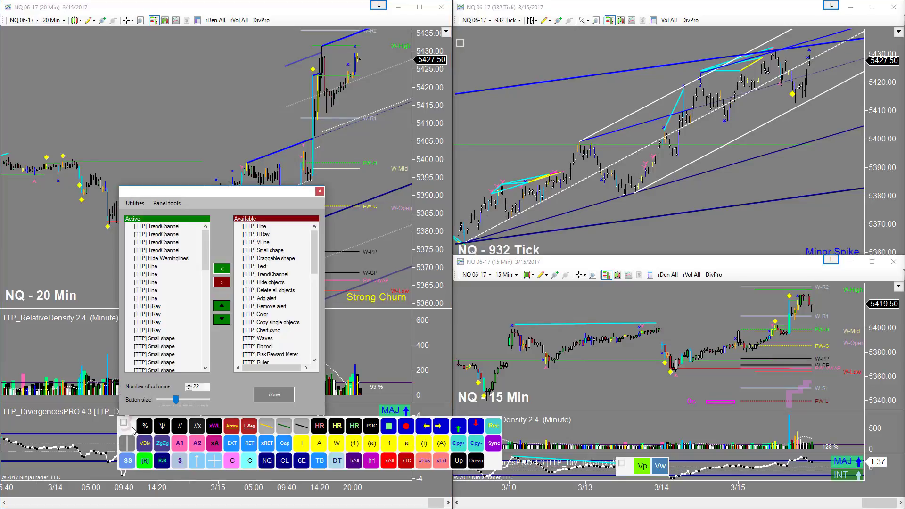
{"action": "left_click_drag", "start_coordinate": [239, 203], "coordinate": [363, 128]}
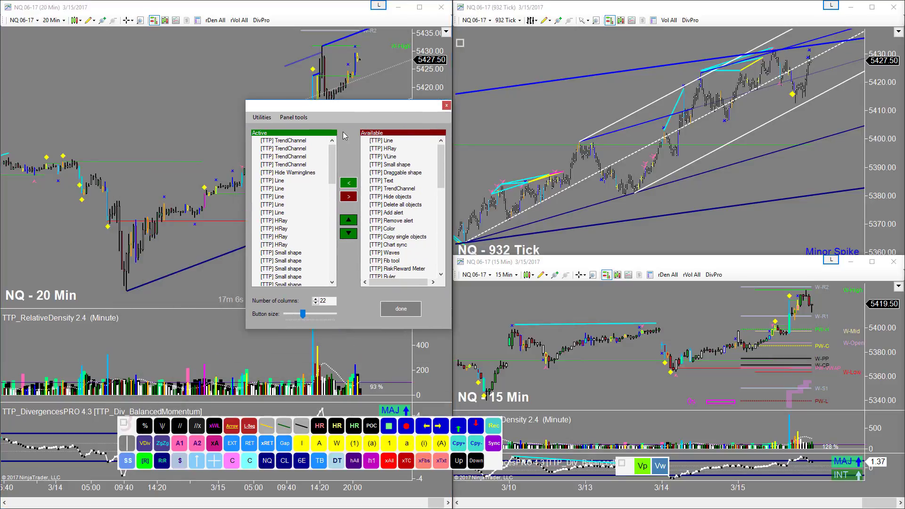
{"action": "left_click", "coordinate": [292, 118]}
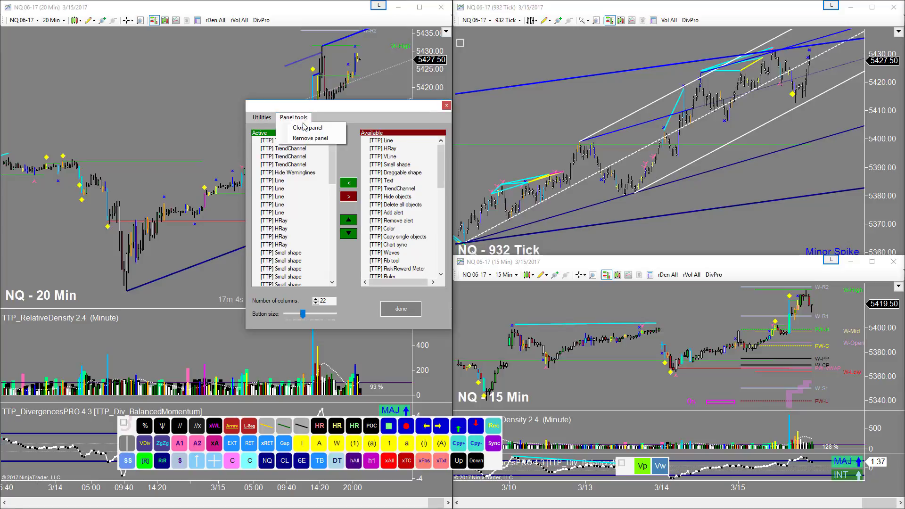
{"action": "left_click", "coordinate": [305, 128]}
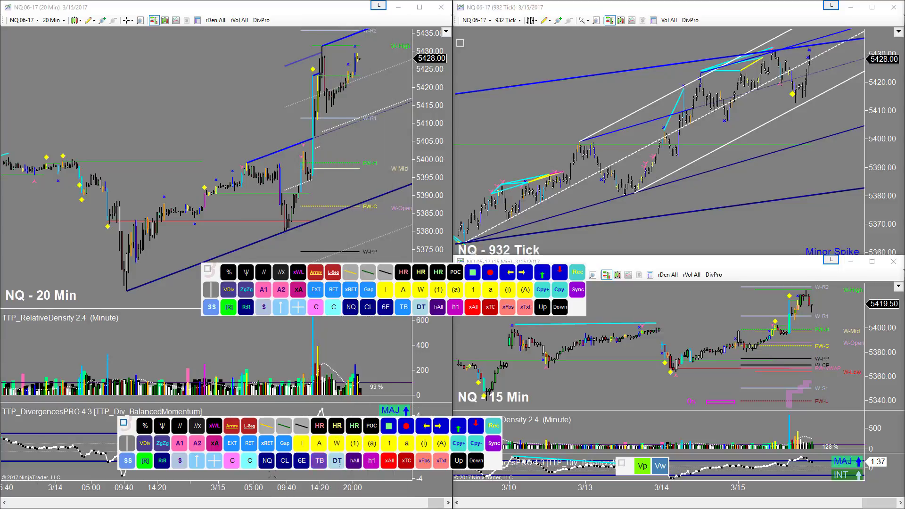
- Switch to the CL 20 Min and 1760 Tick charts and recolor the 20 Min chart's lower white channel line pink and dashed midline cyan
{"action": "left_click", "coordinate": [284, 460]}
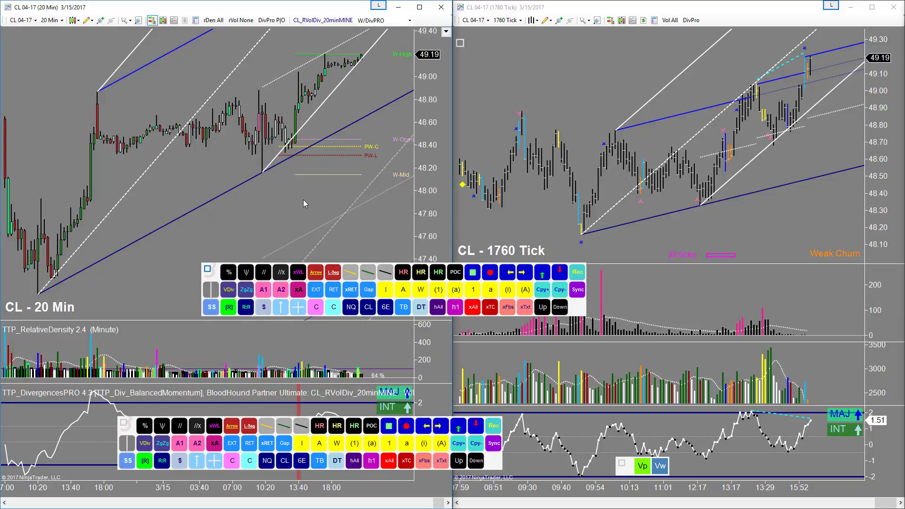
{"action": "left_click", "coordinate": [301, 306]}
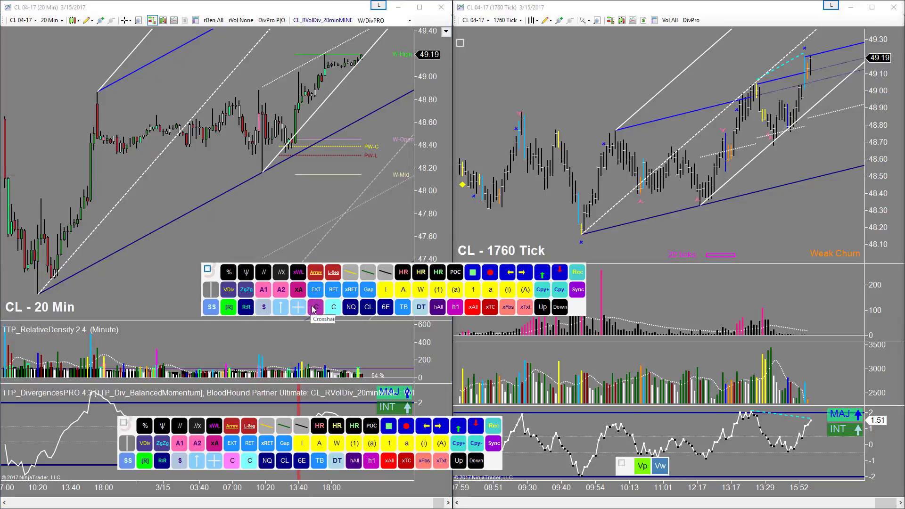
{"action": "left_click", "coordinate": [287, 144]}
{"action": "left_click", "coordinate": [333, 307]}
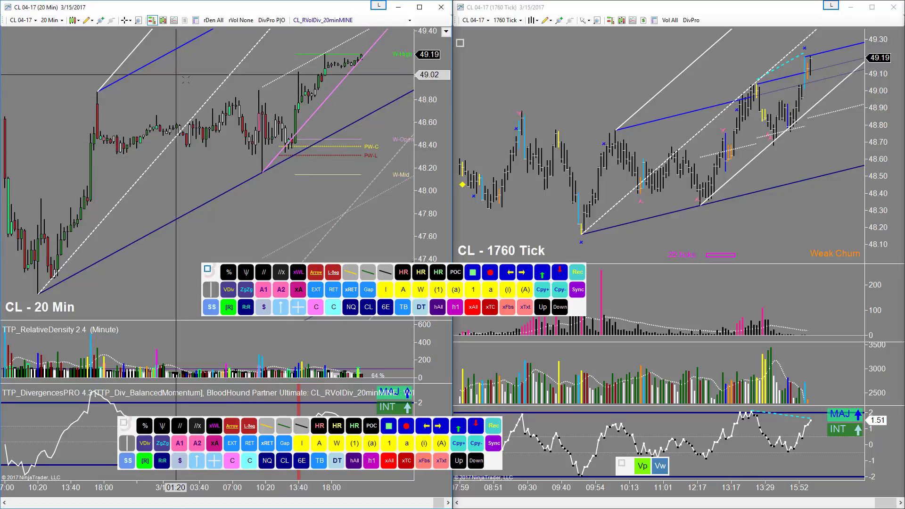
{"action": "left_click", "coordinate": [212, 93]}
{"action": "key", "text": "Escape"}
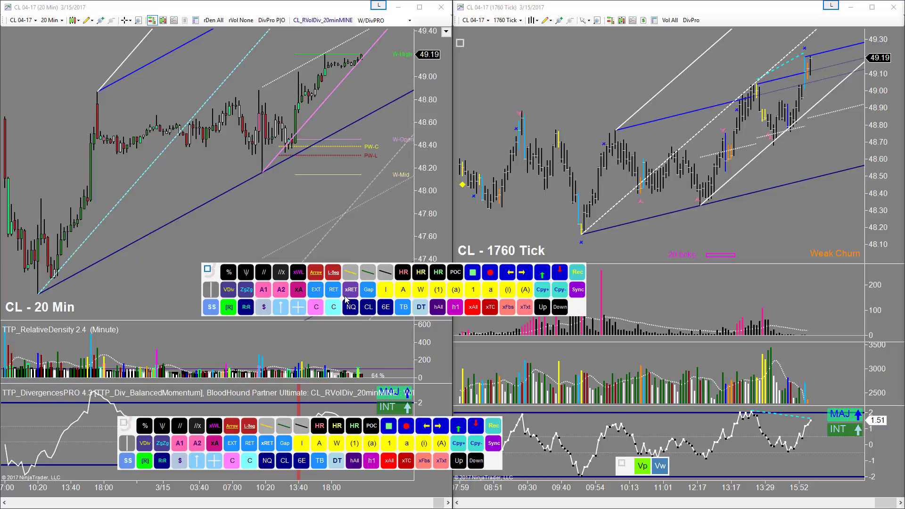
- Draw a rectangle from about 48.43 to 48.65 on the CL 1760 Tick chart and review its horizontal extension property
{"action": "scroll", "coordinate": [770, 202], "scroll_direction": "up", "scroll_amount": 3}
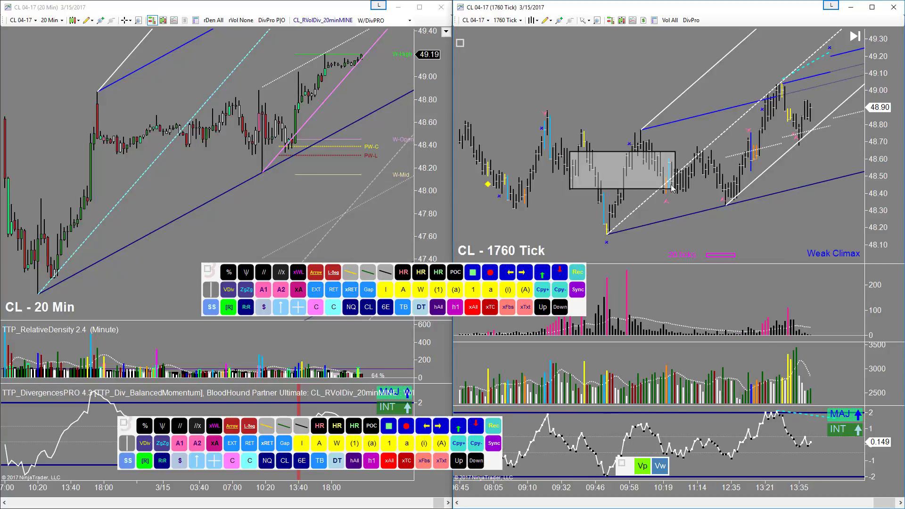
{"action": "double_click", "coordinate": [649, 189]}
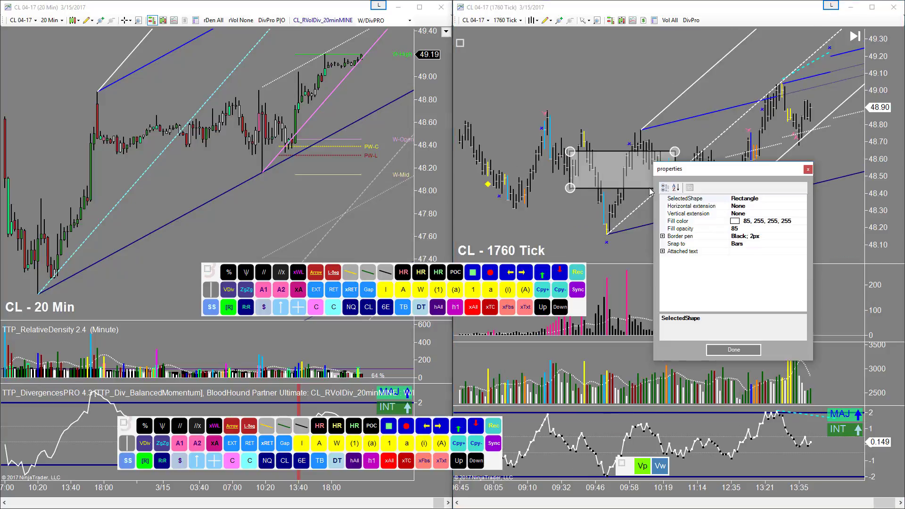
{"action": "double_click", "coordinate": [748, 206]}
{"action": "left_click", "coordinate": [740, 351]}
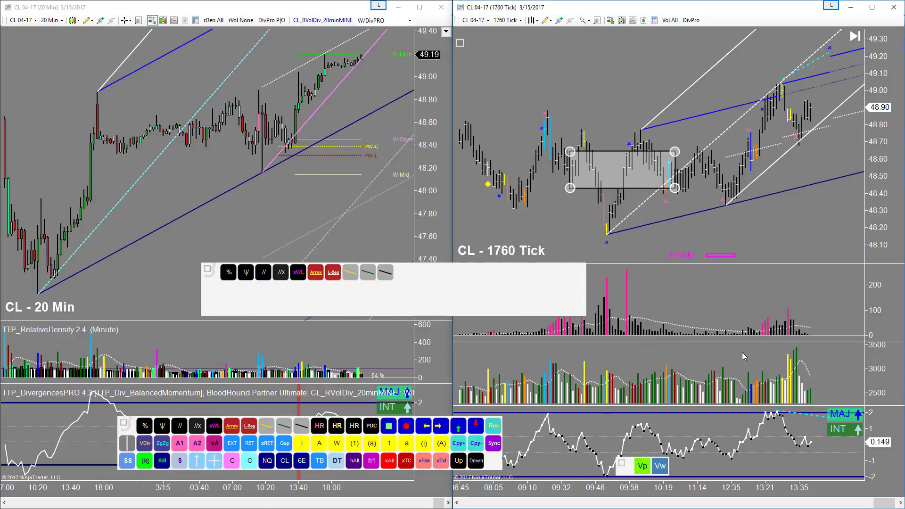